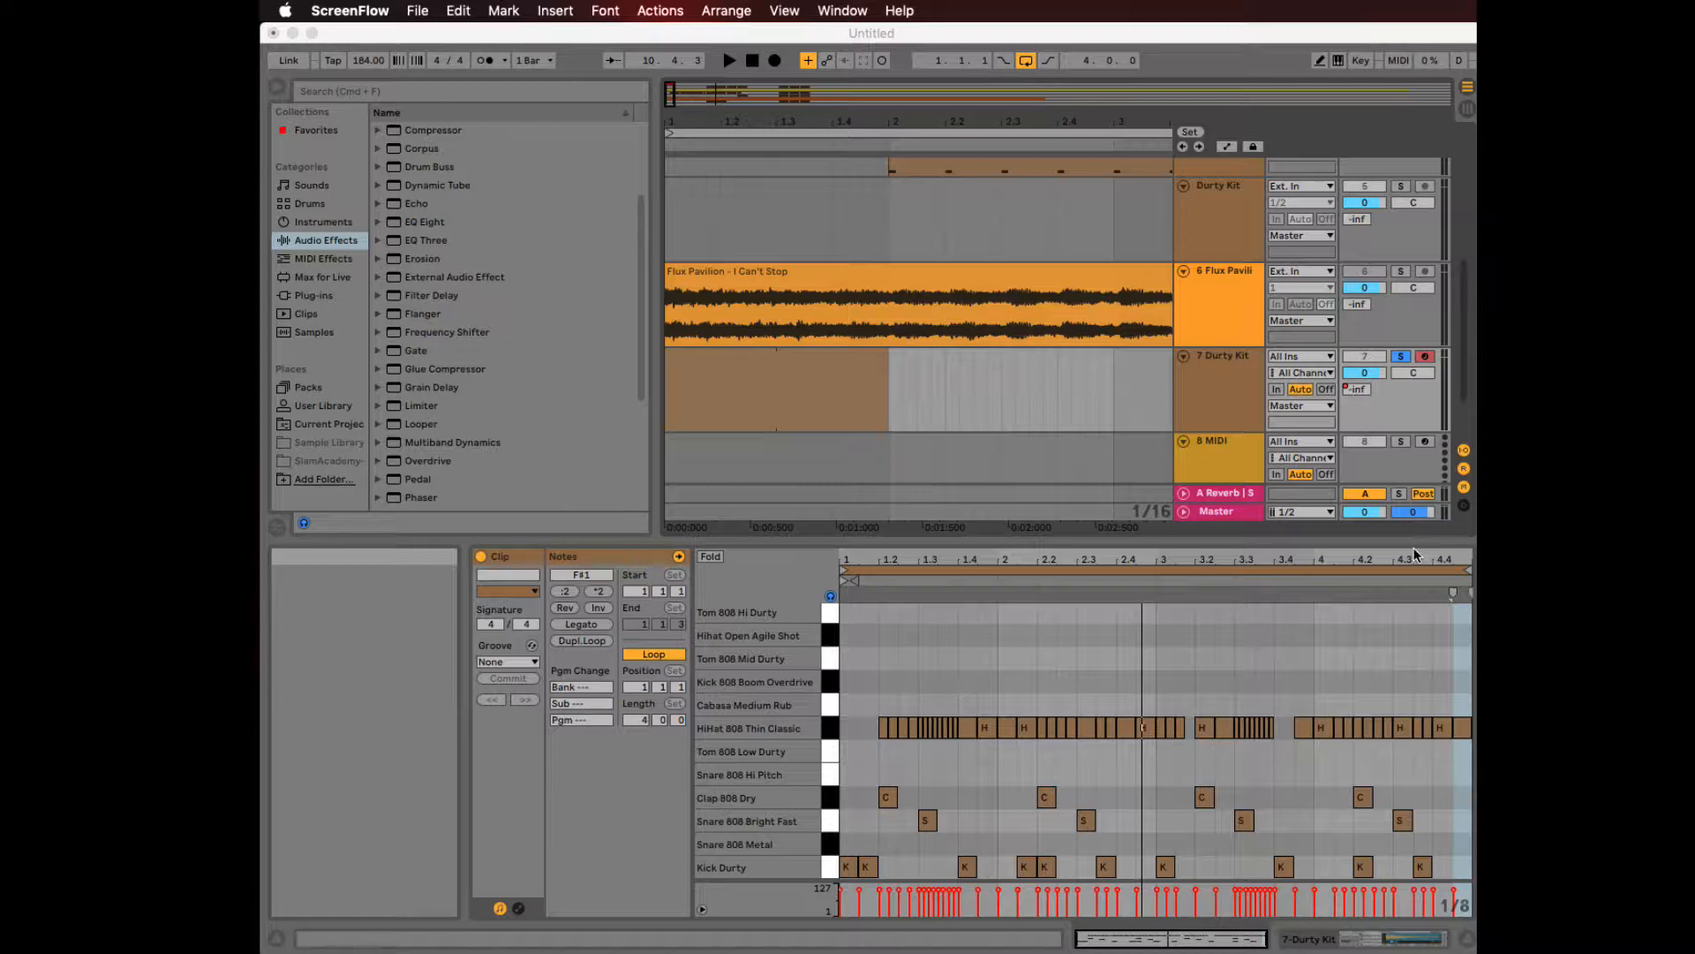
- Open the MIDI clip at the start of the 7 Durty Kit track and set its loop length to 2 bars
{"action": "left_click", "coordinate": [740, 361]}
{"action": "left_click", "coordinate": [740, 357]}
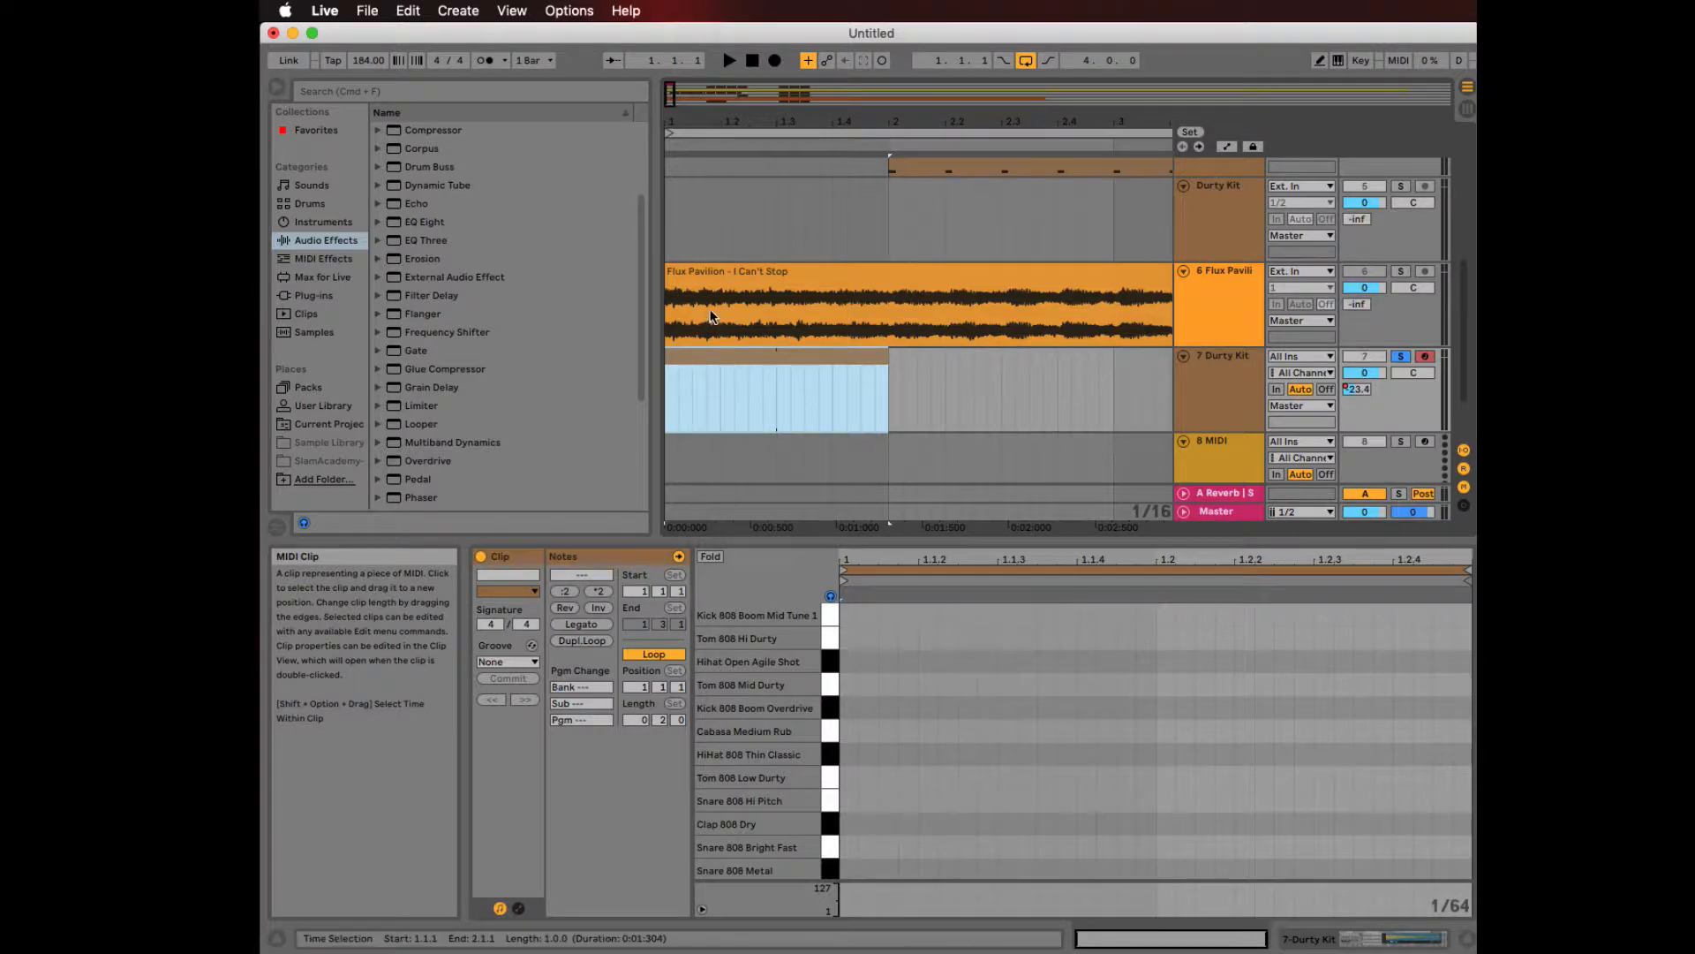
{"action": "left_click", "coordinate": [925, 766]}
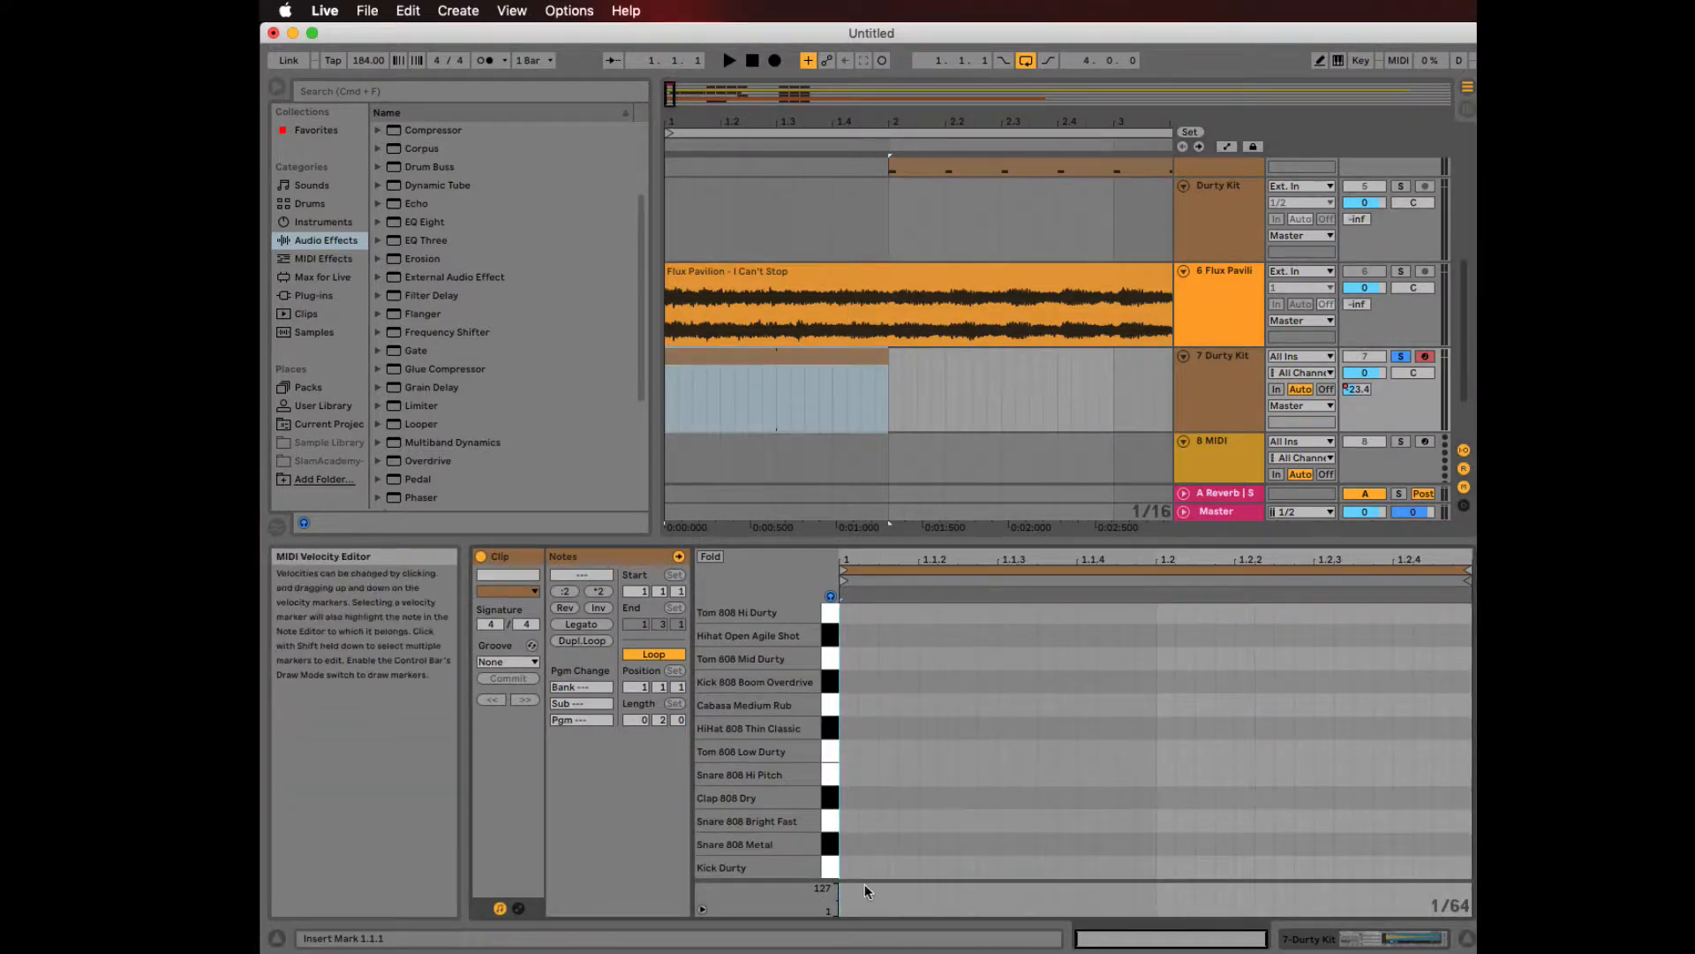
{"action": "double_click", "coordinate": [849, 862]}
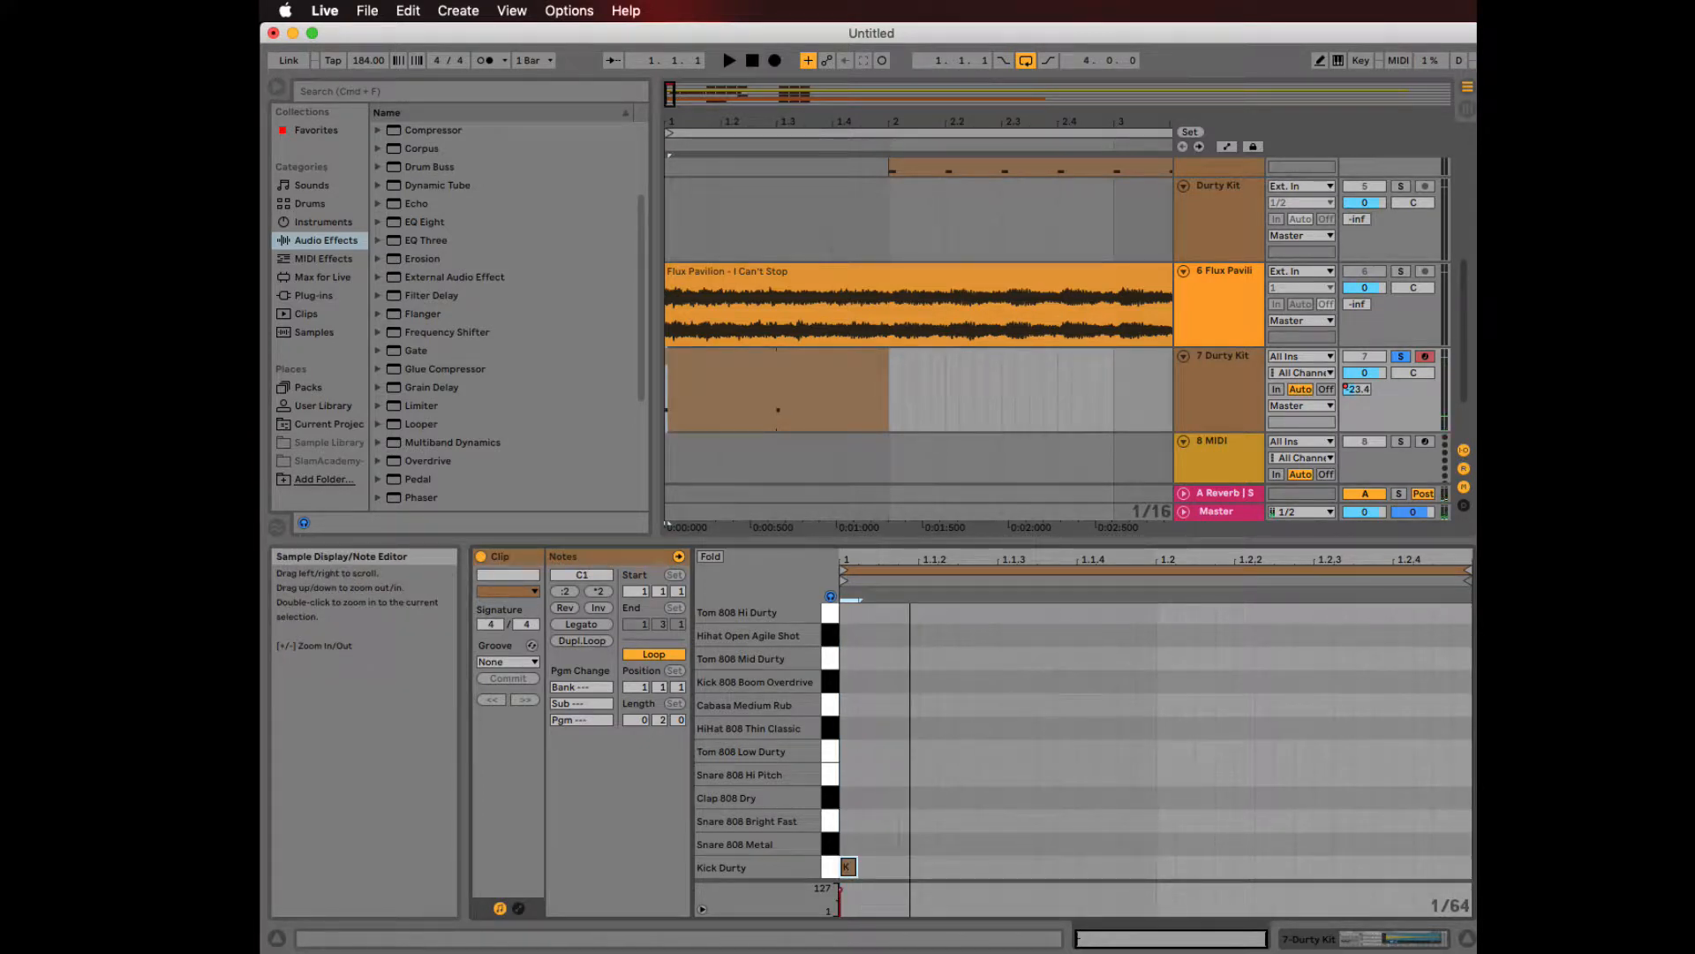
{"action": "left_click", "coordinate": [639, 720]}
{"action": "type", "text": "2"}
{"action": "key", "text": "Return"}
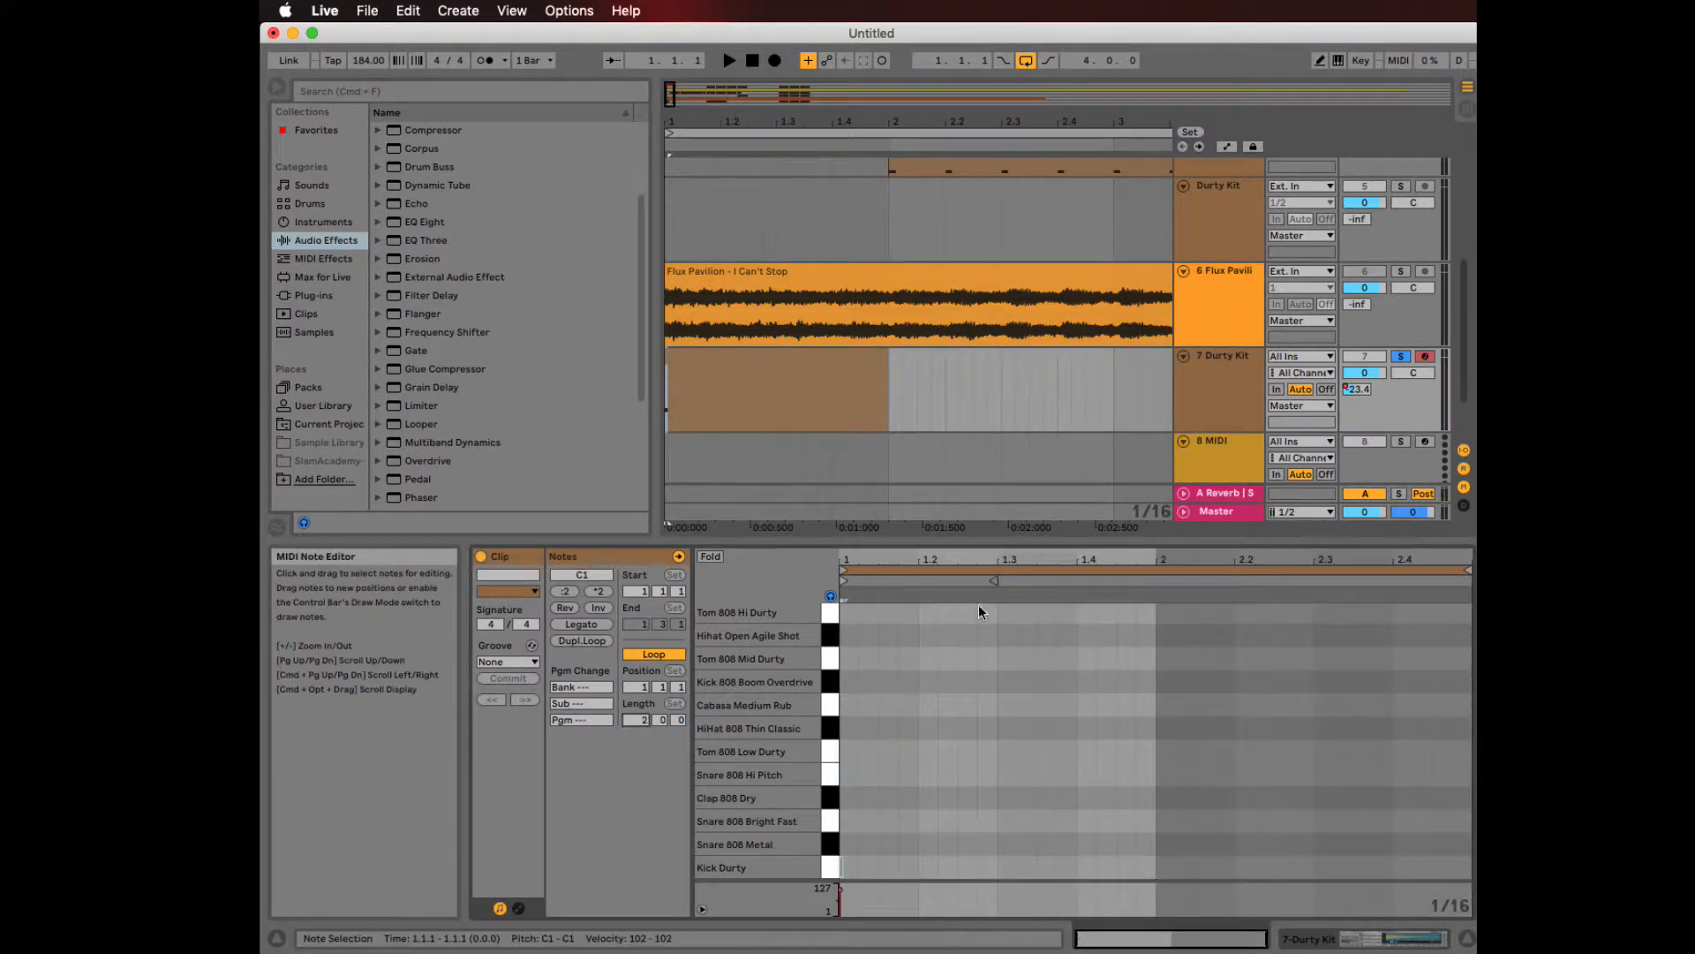
- Place Kick Durty notes on beats 1 and 3 and Snare 808 Metal notes on beats 2 and 4 of bar 1
{"action": "left_click", "coordinate": [797, 371]}
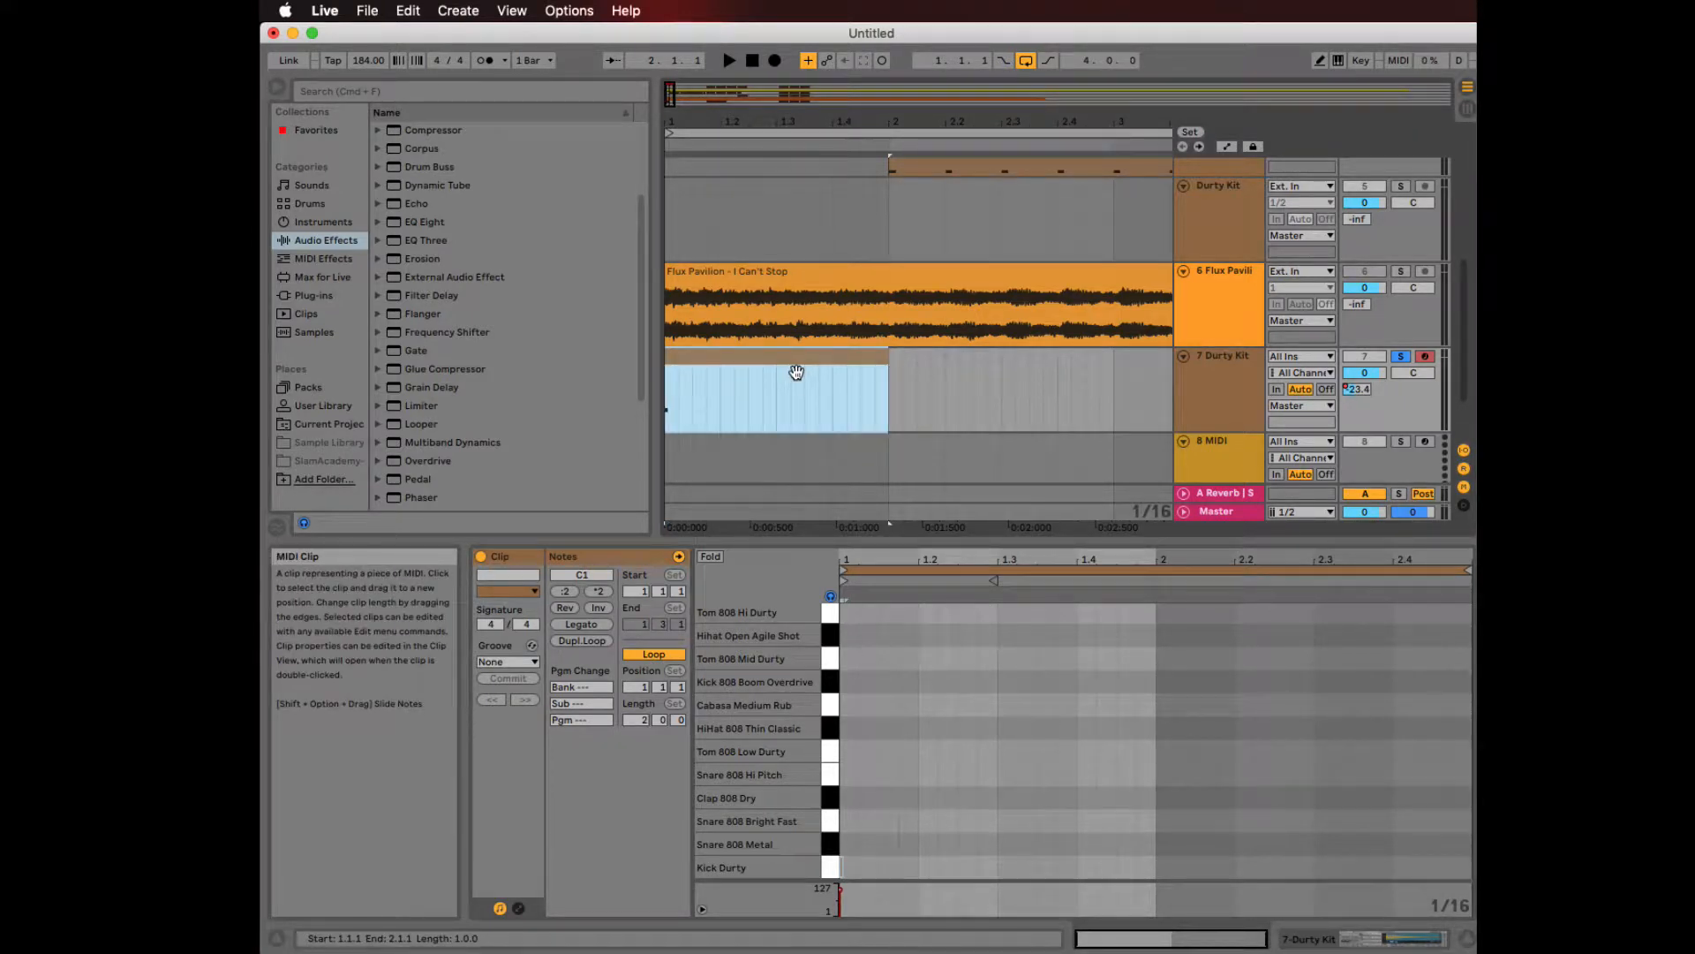
{"action": "left_click", "coordinate": [862, 873]}
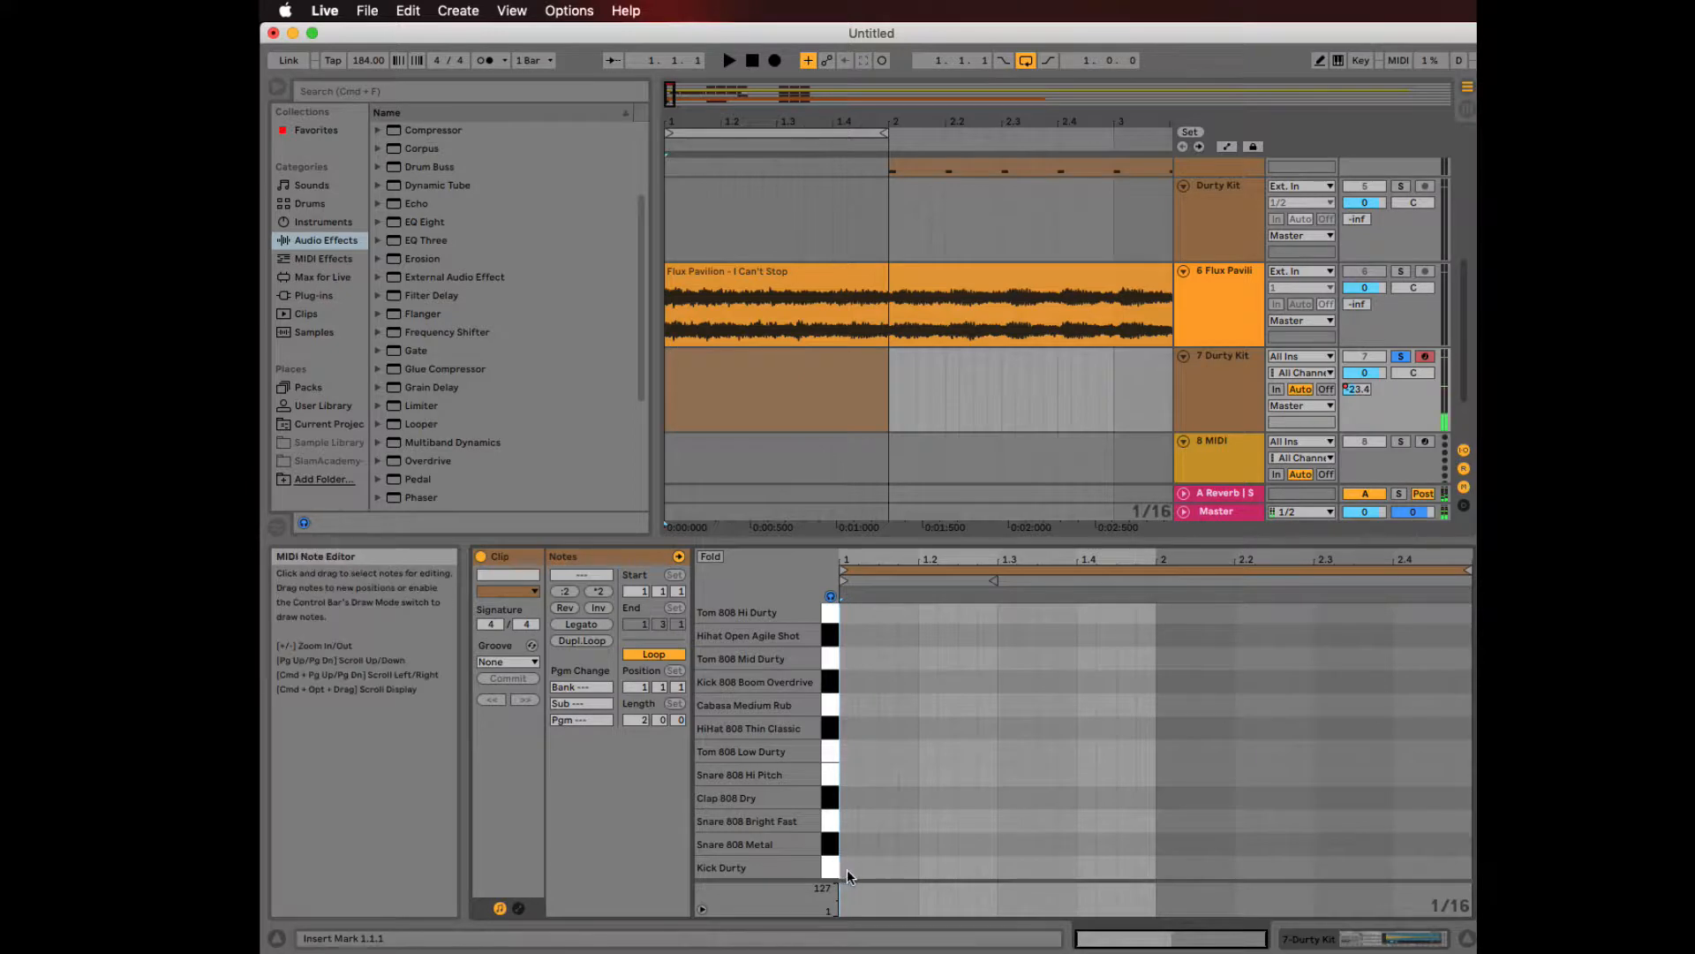
{"action": "double_click", "coordinate": [848, 869]}
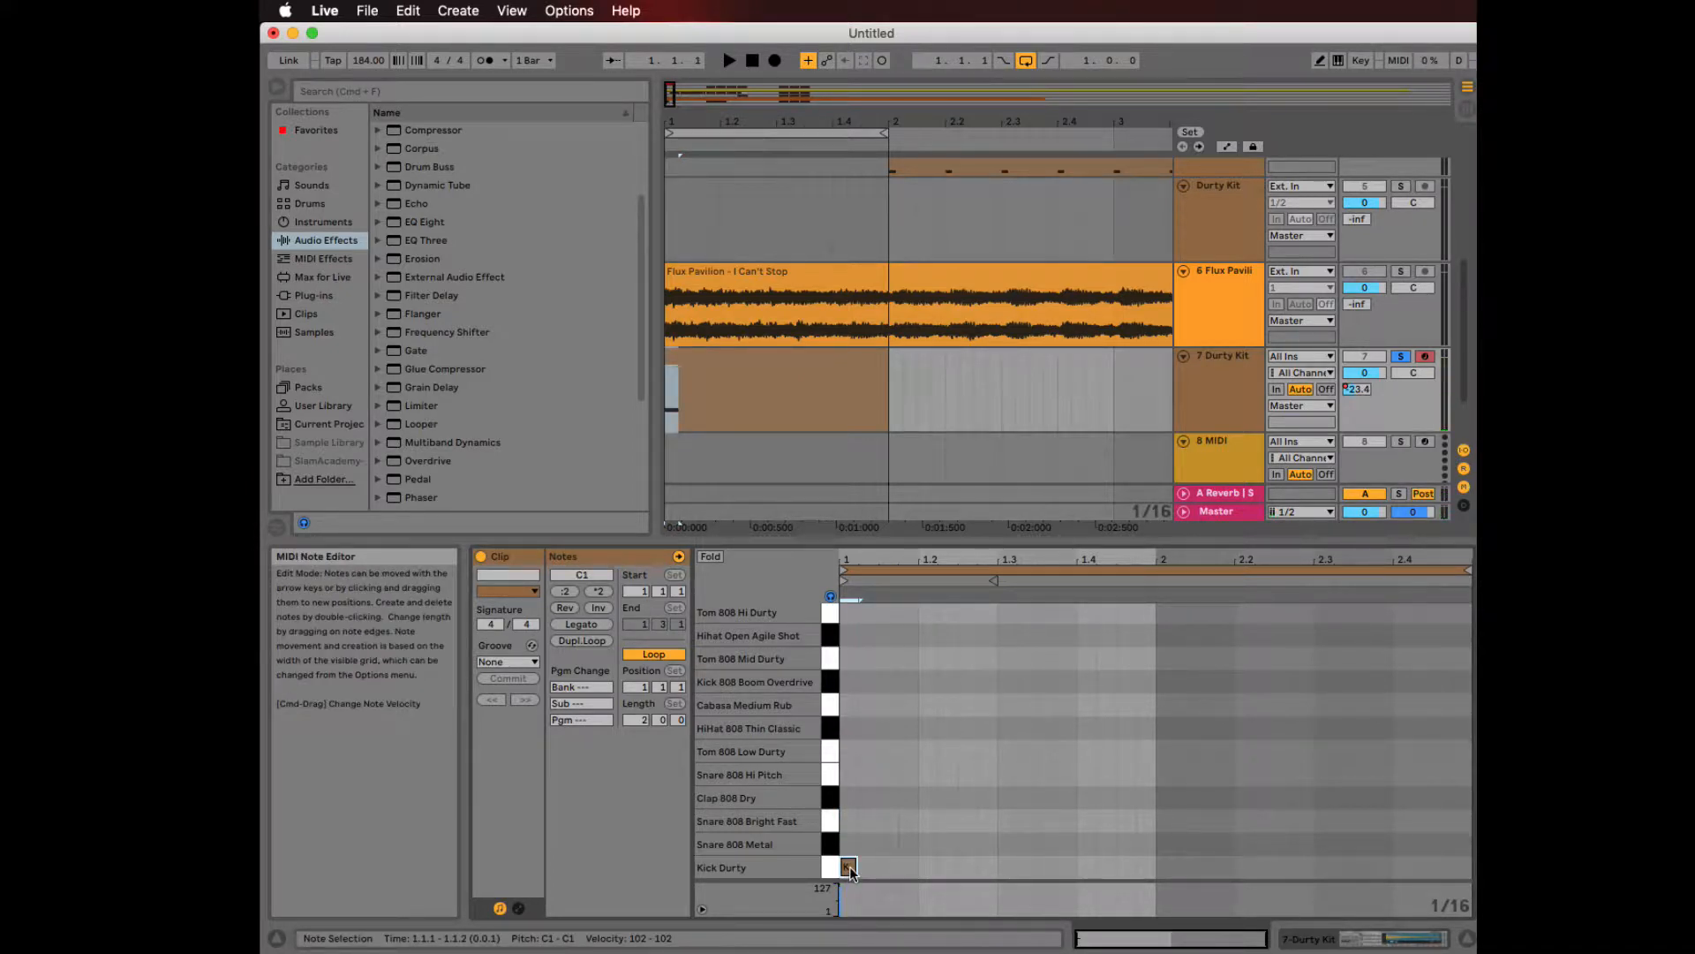
{"action": "left_click_drag", "start_coordinate": [849, 866], "coordinate": [1004, 871]}
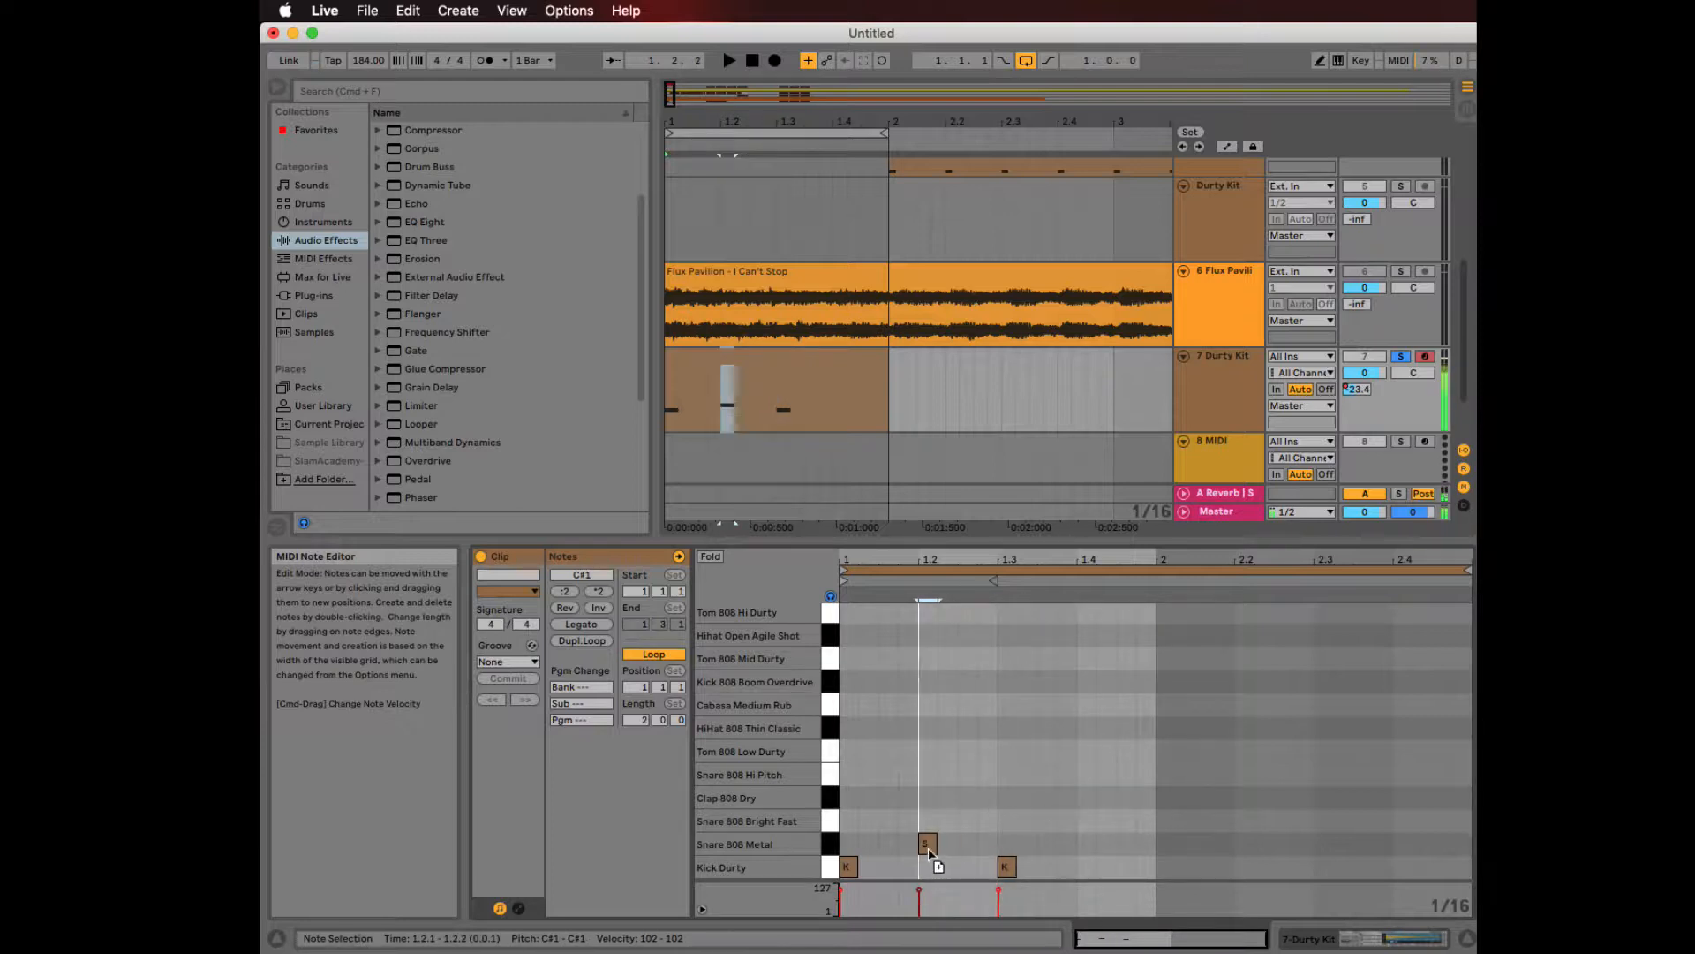
{"action": "double_click", "coordinate": [926, 843]}
{"action": "left_click_drag", "start_coordinate": [927, 844], "coordinate": [1086, 850]}
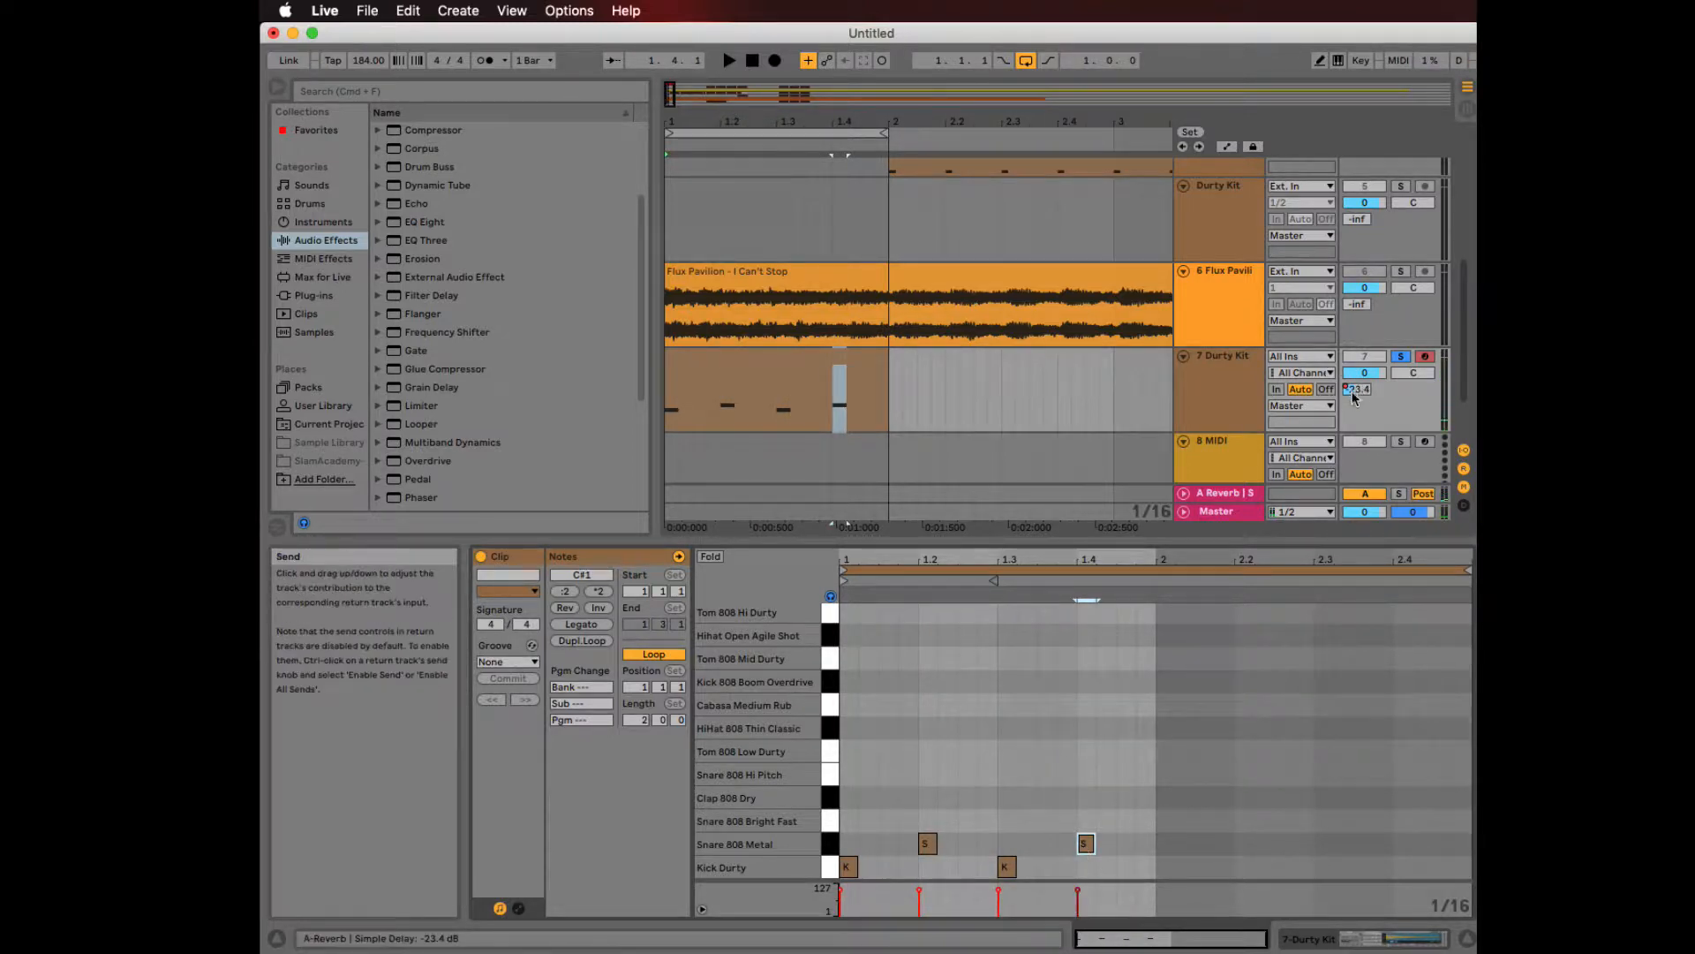
- Turn the 7 Durty Kit track's A-Reverb send all the way down to -inf
{"action": "left_click_drag", "start_coordinate": [1354, 389], "coordinate": [1355, 441]}
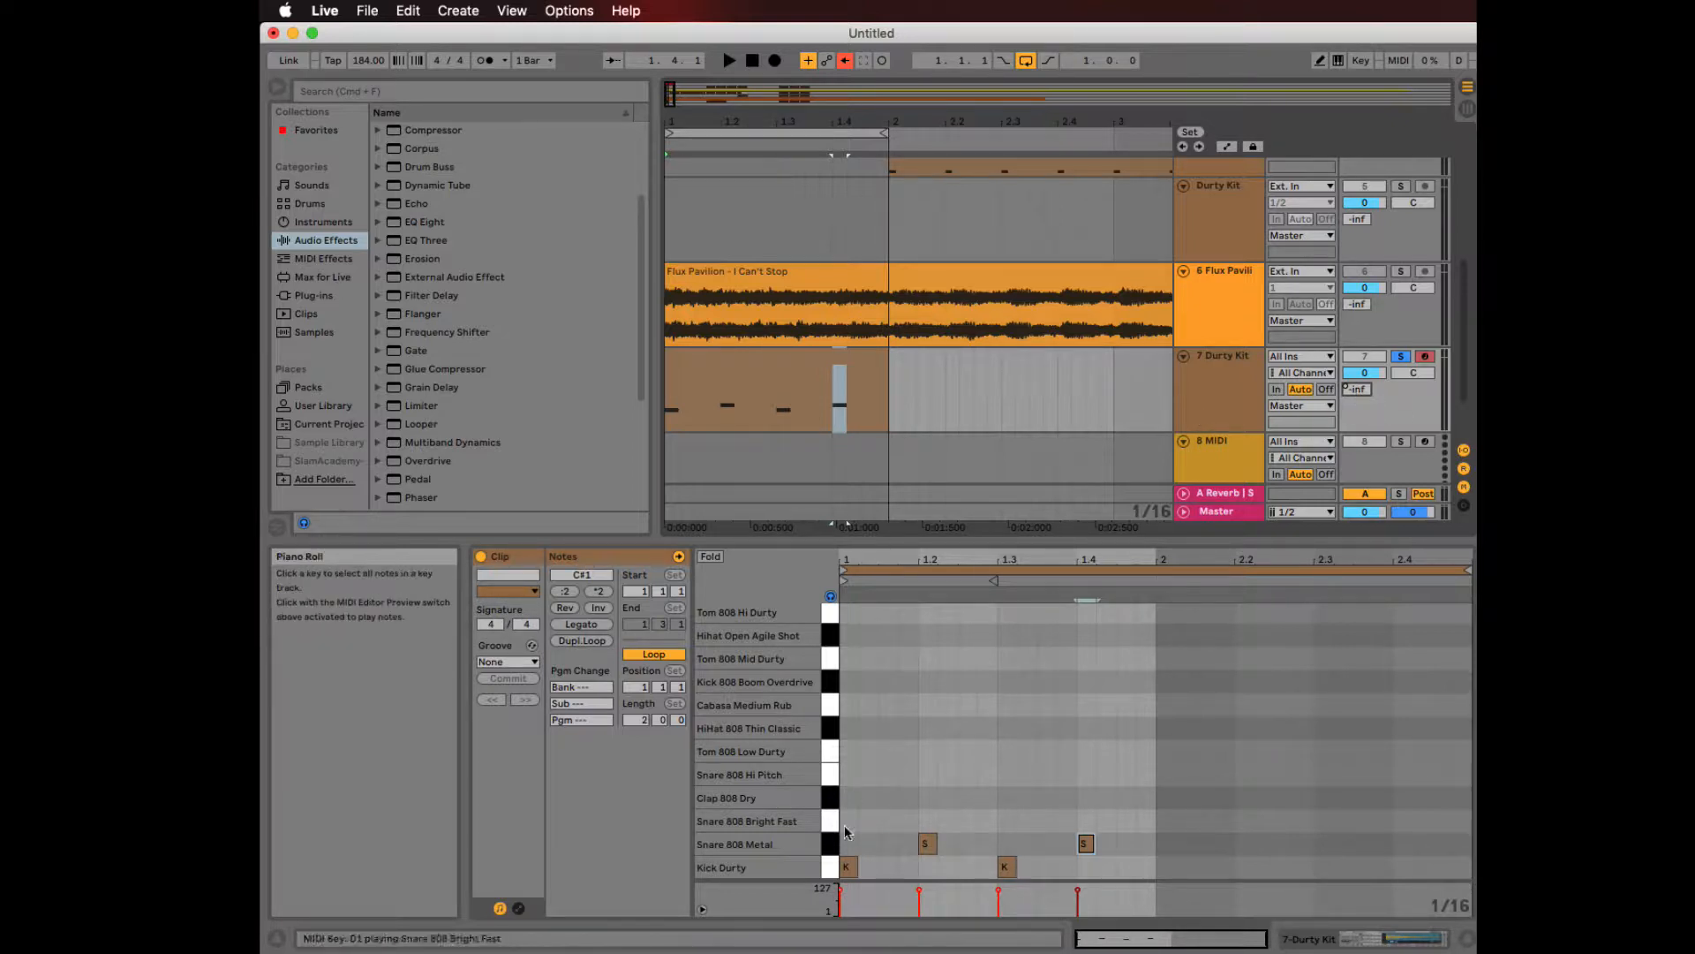
{"action": "left_click", "coordinate": [848, 867]}
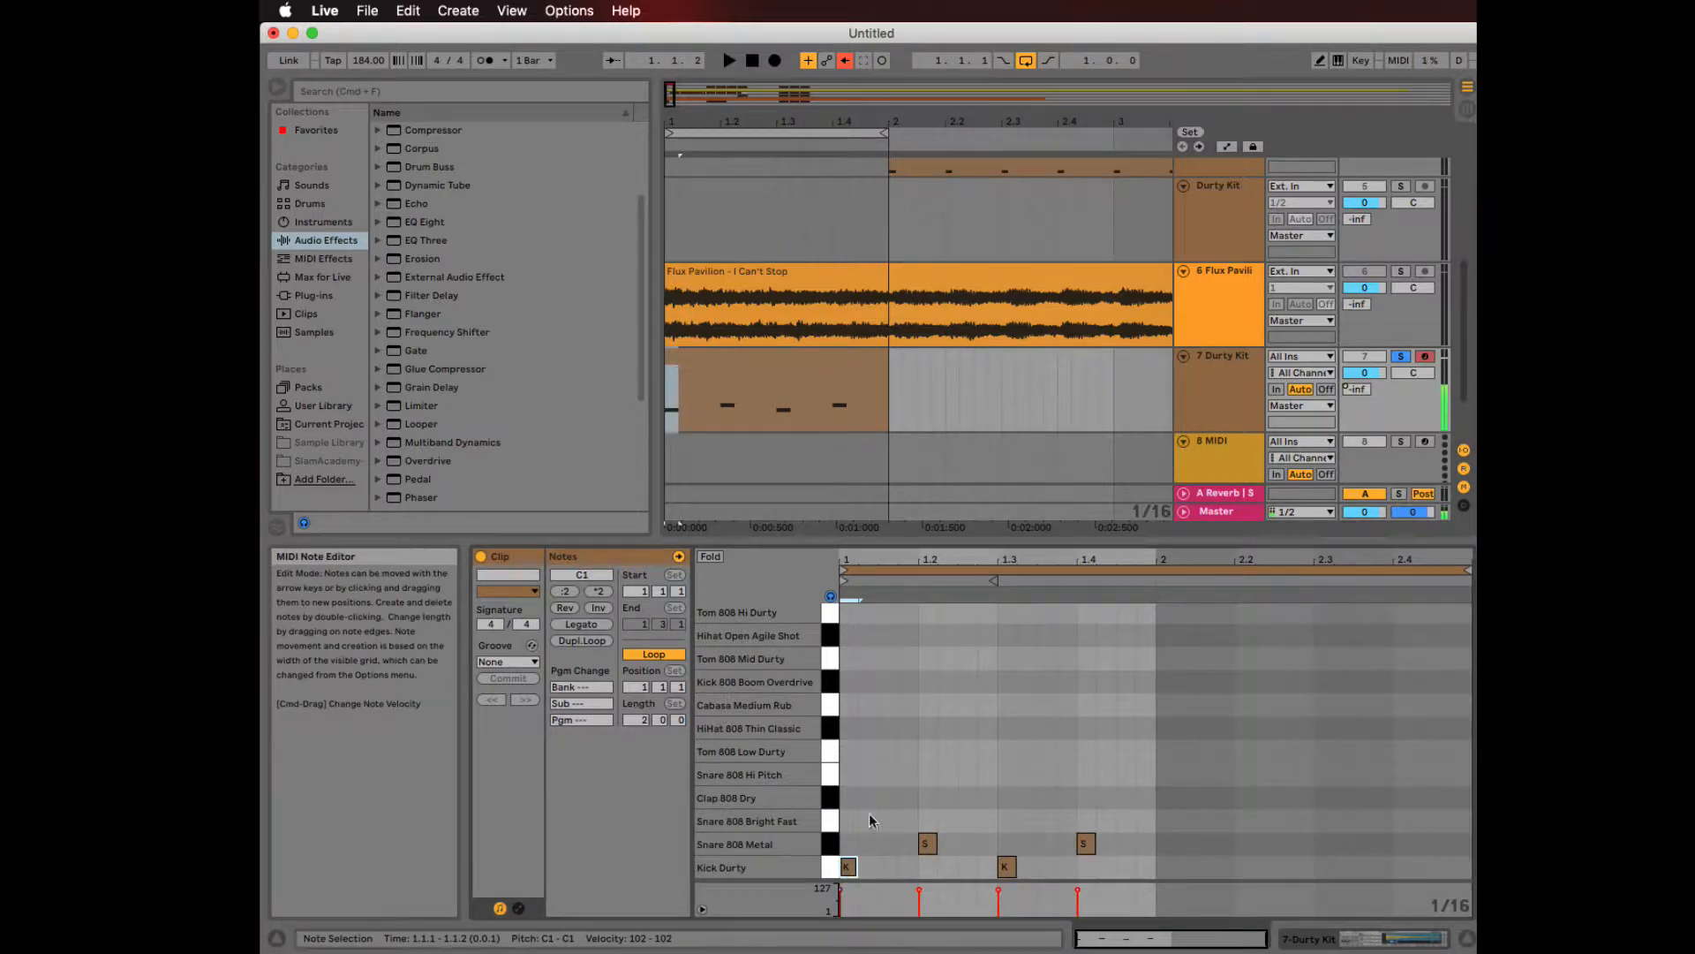
- Add HiHat 808 Thin Classic notes on all four beats of bar 1
{"action": "double_click", "coordinate": [849, 728]}
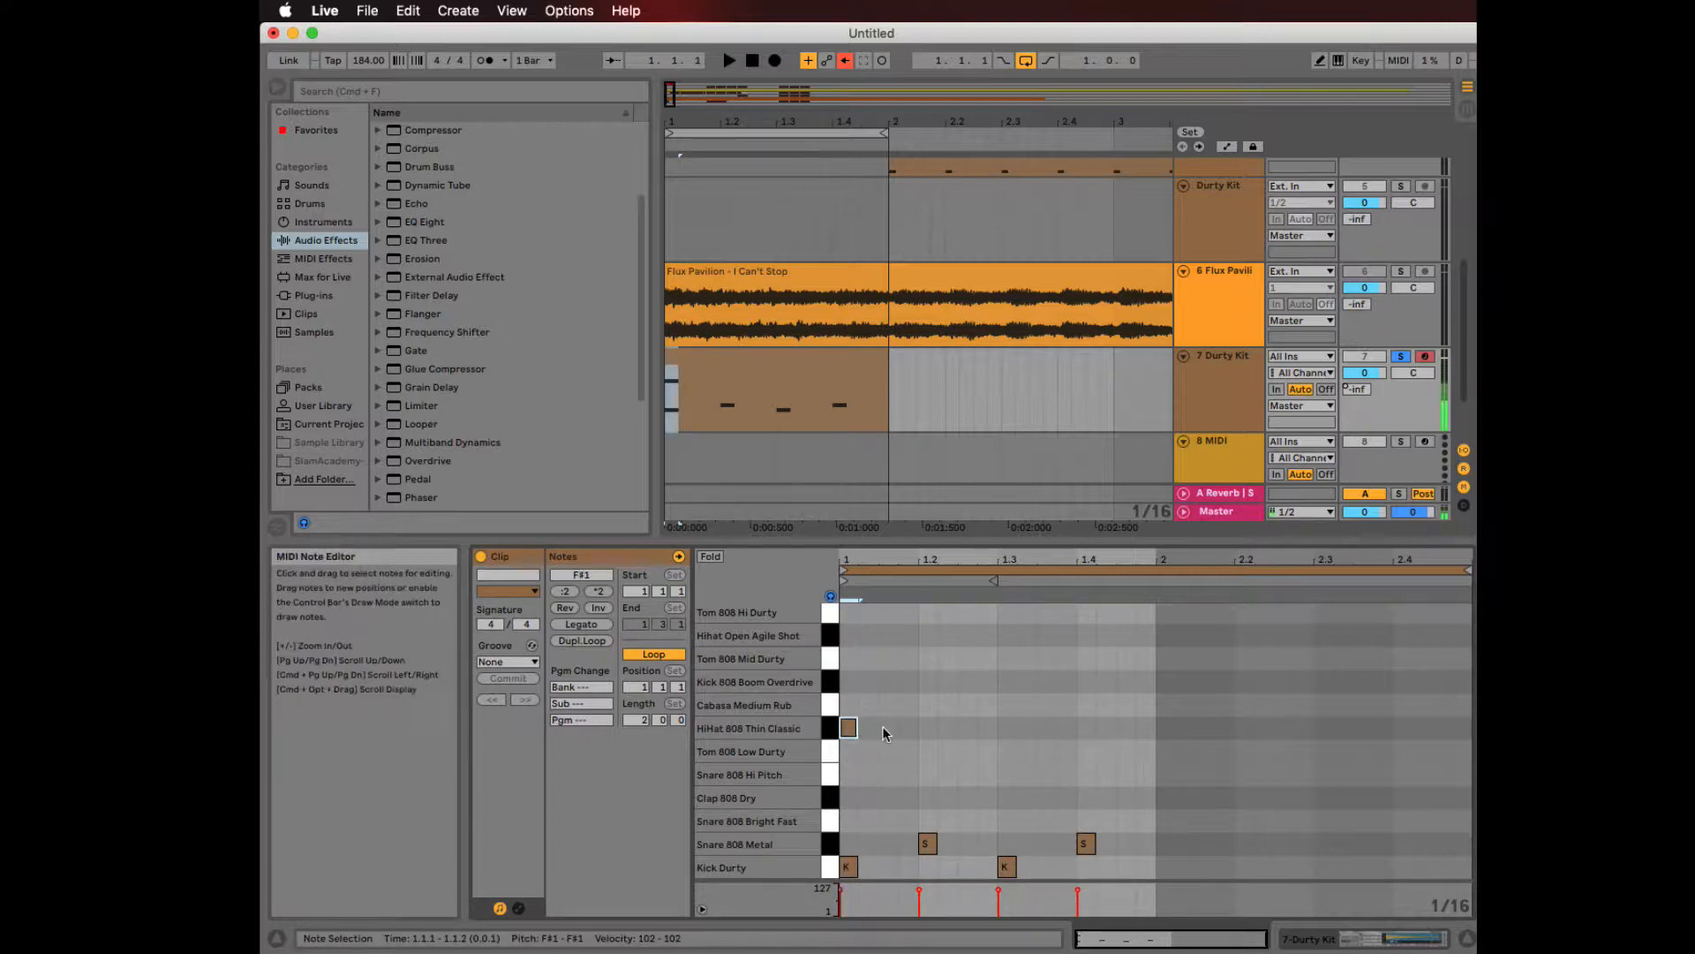
{"action": "double_click", "coordinate": [926, 727]}
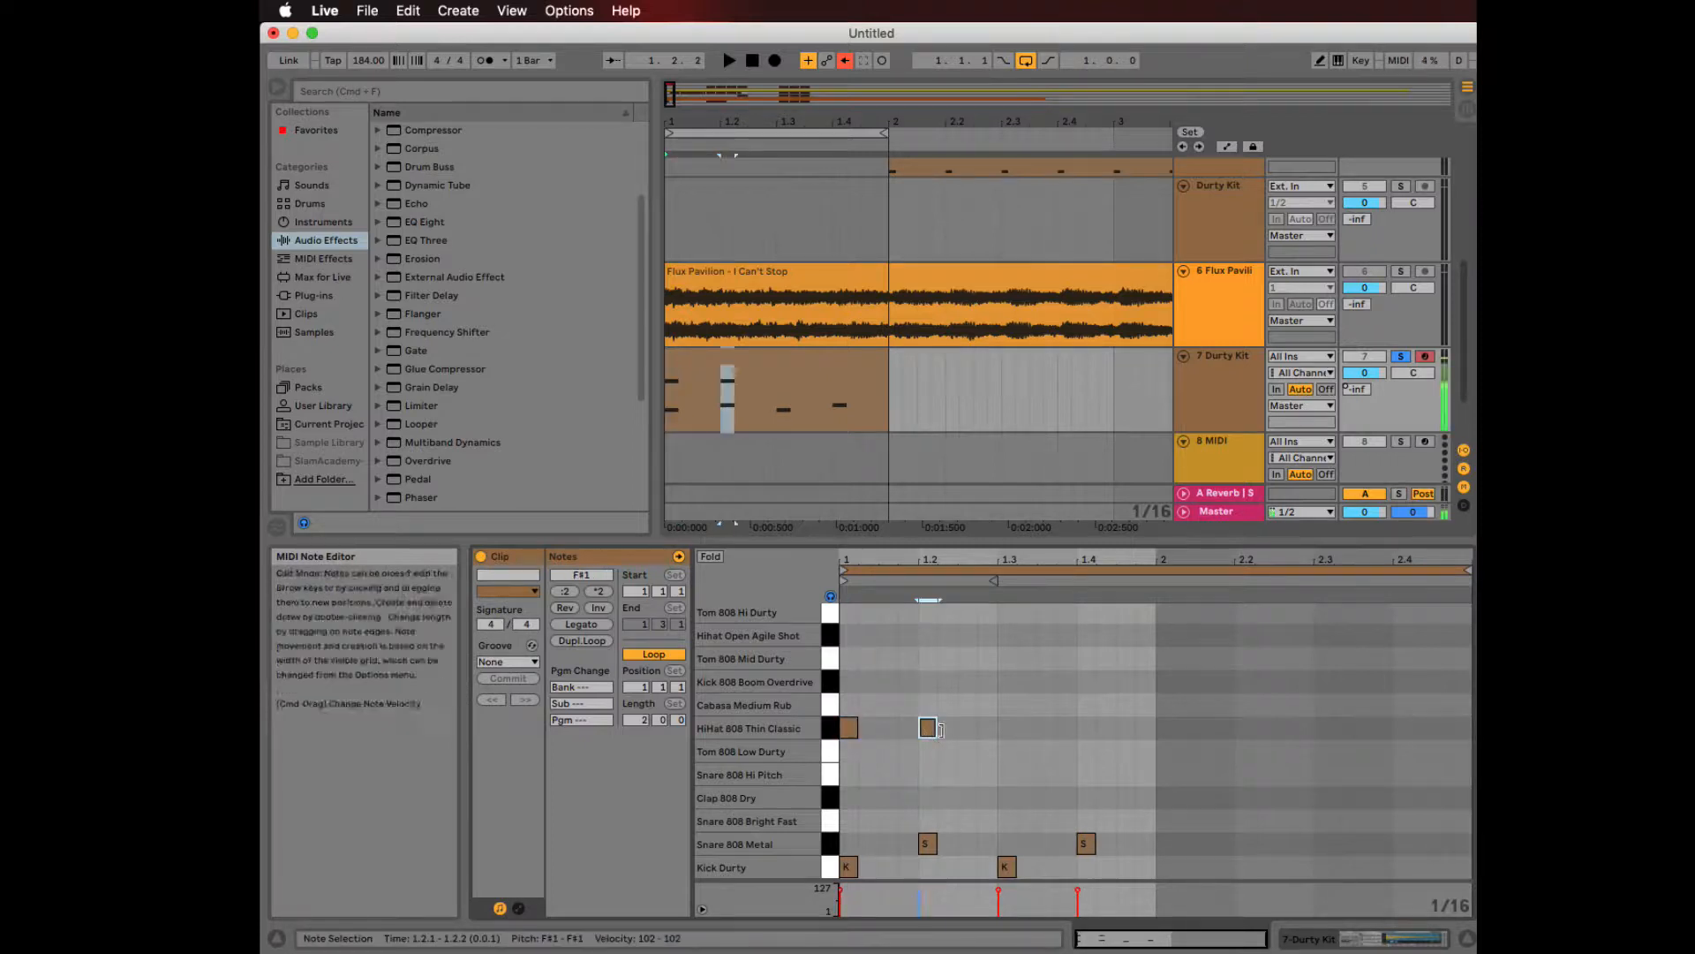
{"action": "double_click", "coordinate": [1007, 728]}
{"action": "double_click", "coordinate": [1085, 727]}
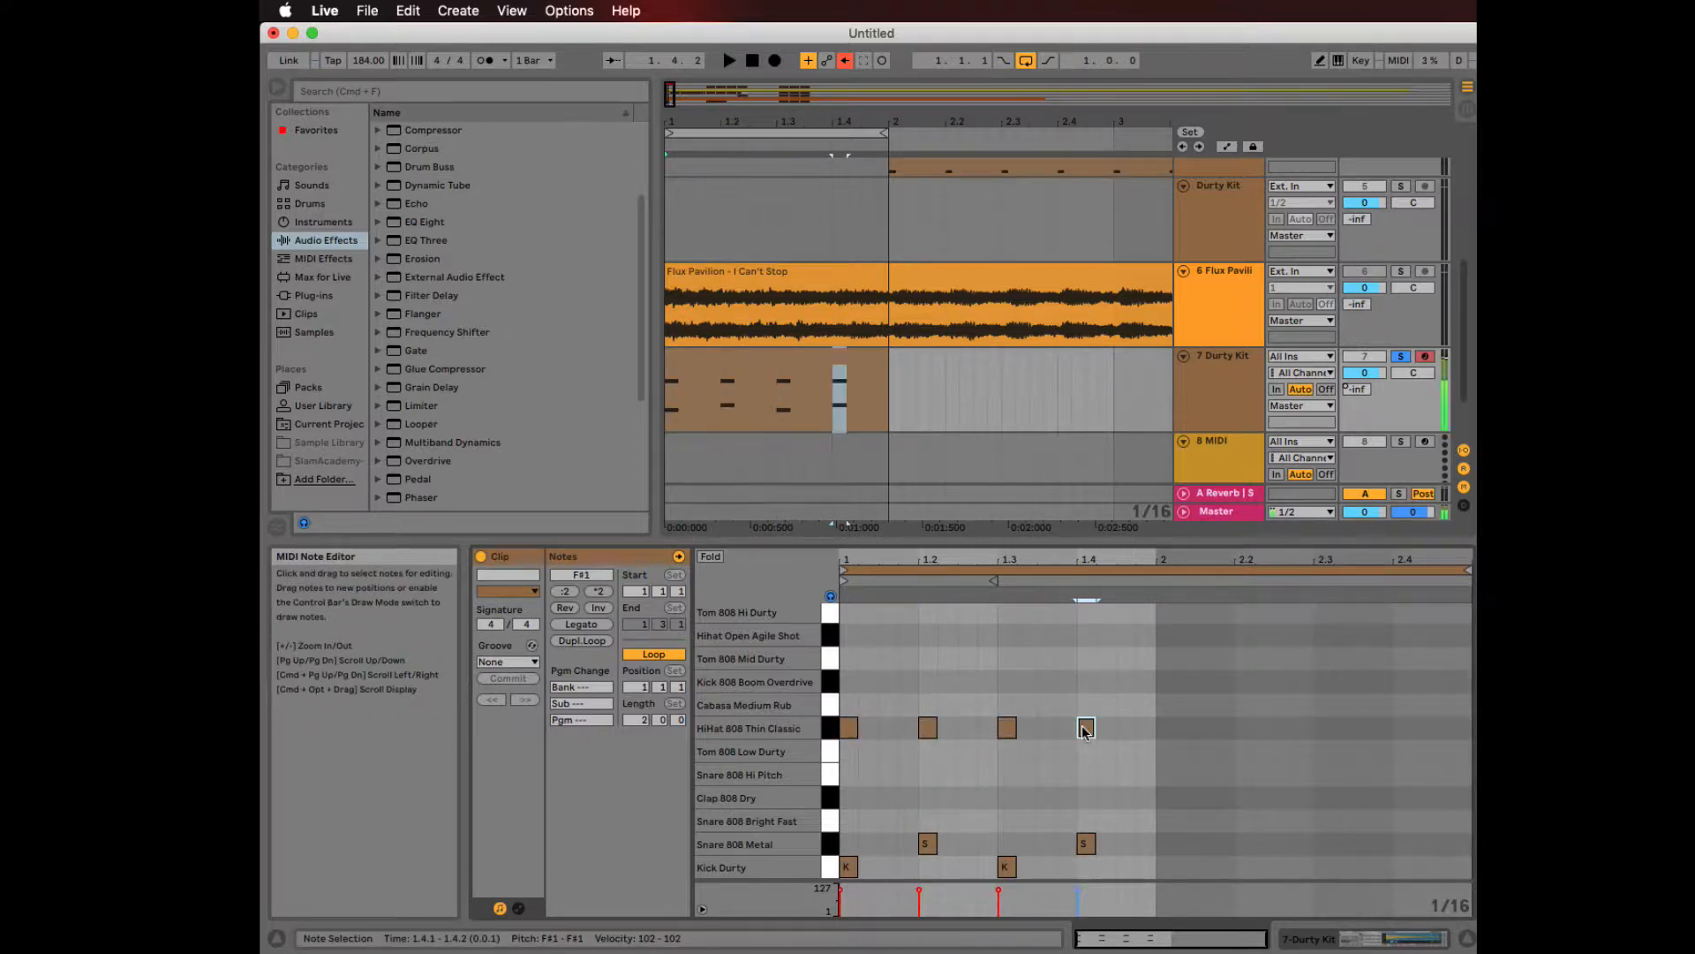
- Play the drum loop and lower the project tempo to 78.00 BPM
{"action": "key", "text": "space"}
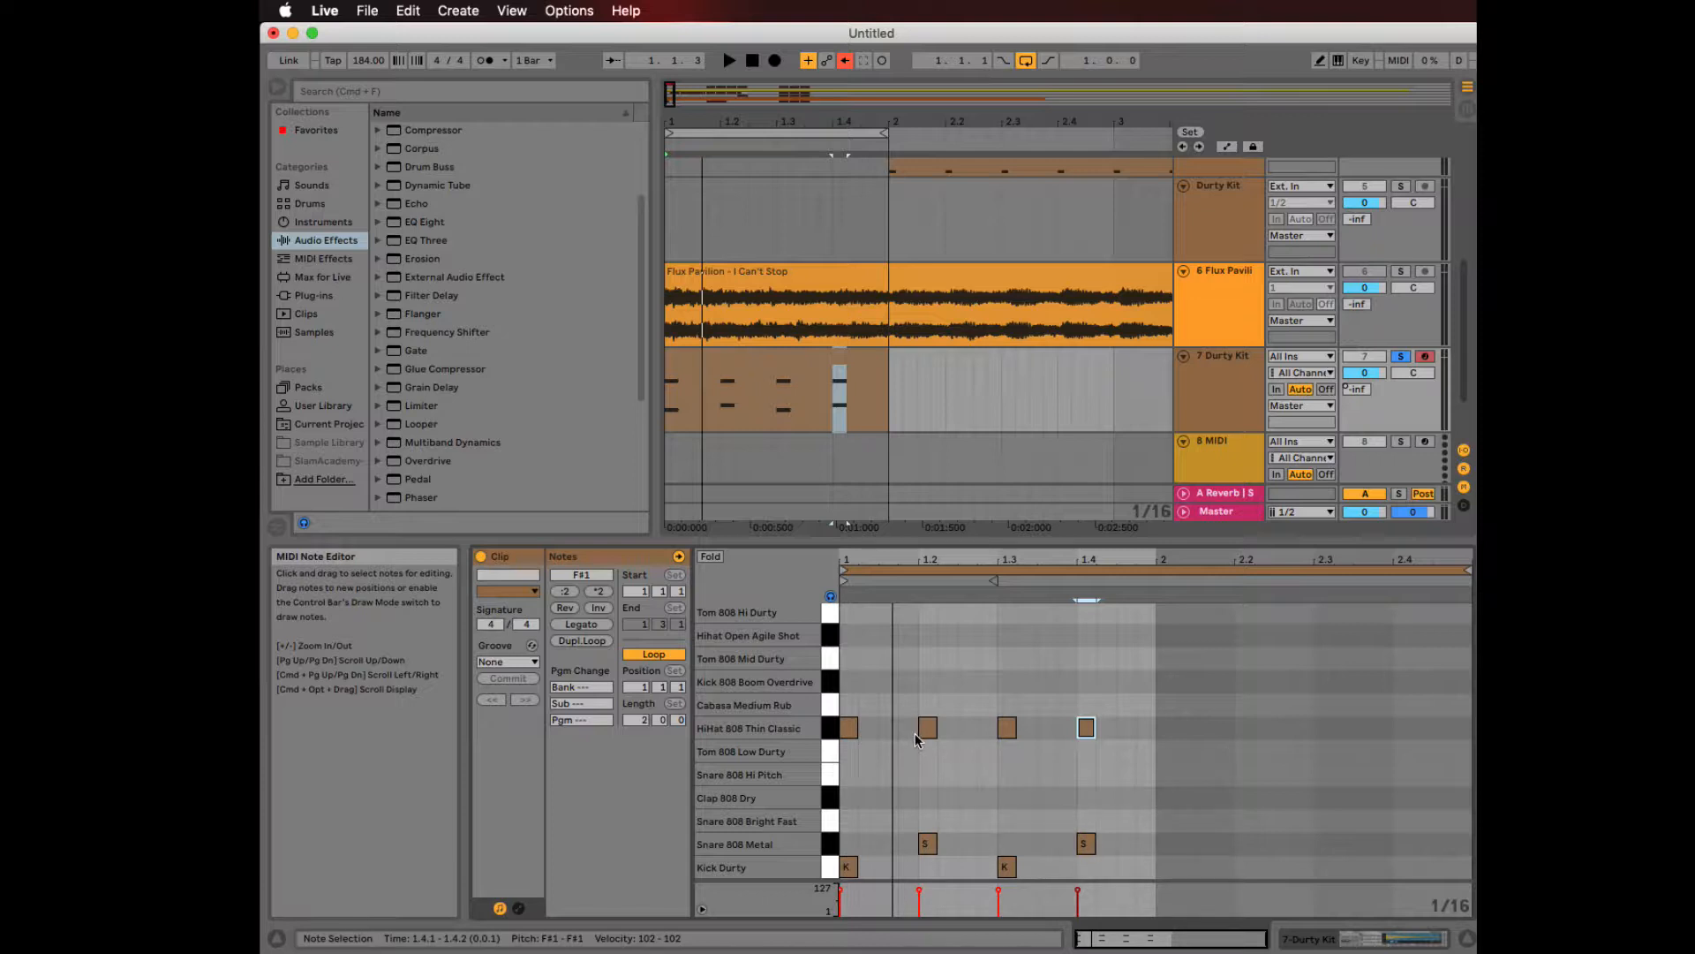
{"action": "left_click_drag", "start_coordinate": [368, 61], "coordinate": [368, 154]}
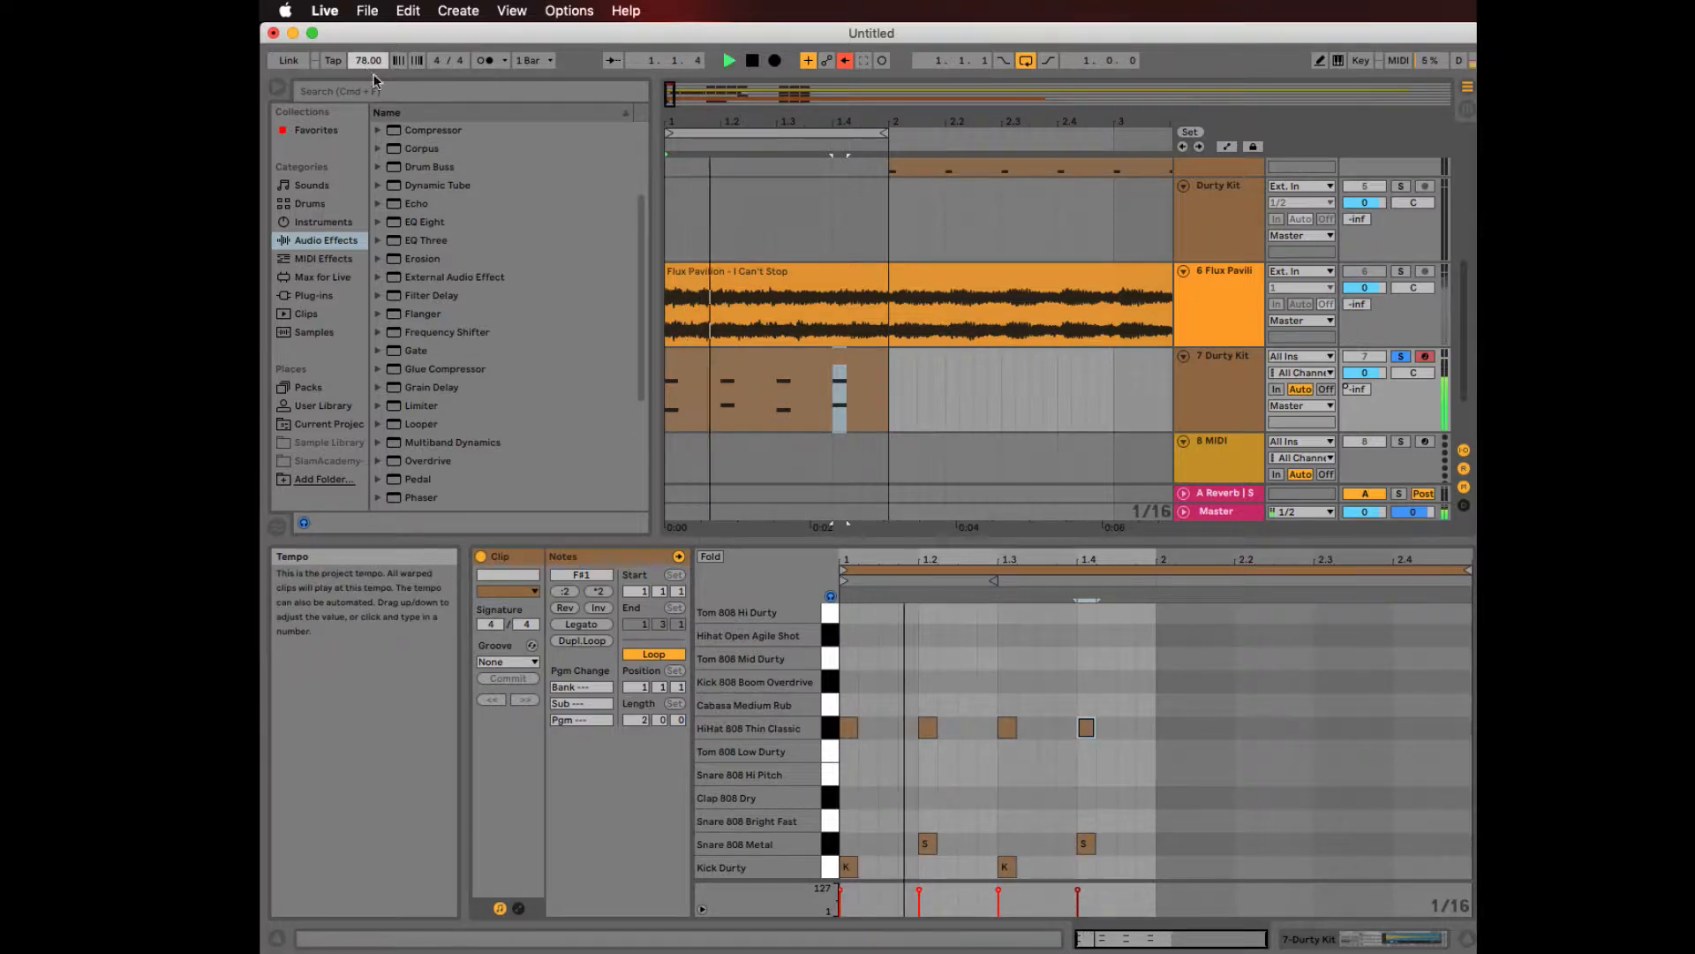
- Duplicate the hi-hat onto the off-beats 1.1.3, 1.2.3, 1.3.3 and 1.4.3 for steady eighth notes, and stop playback
{"action": "left_click", "coordinate": [849, 727]}
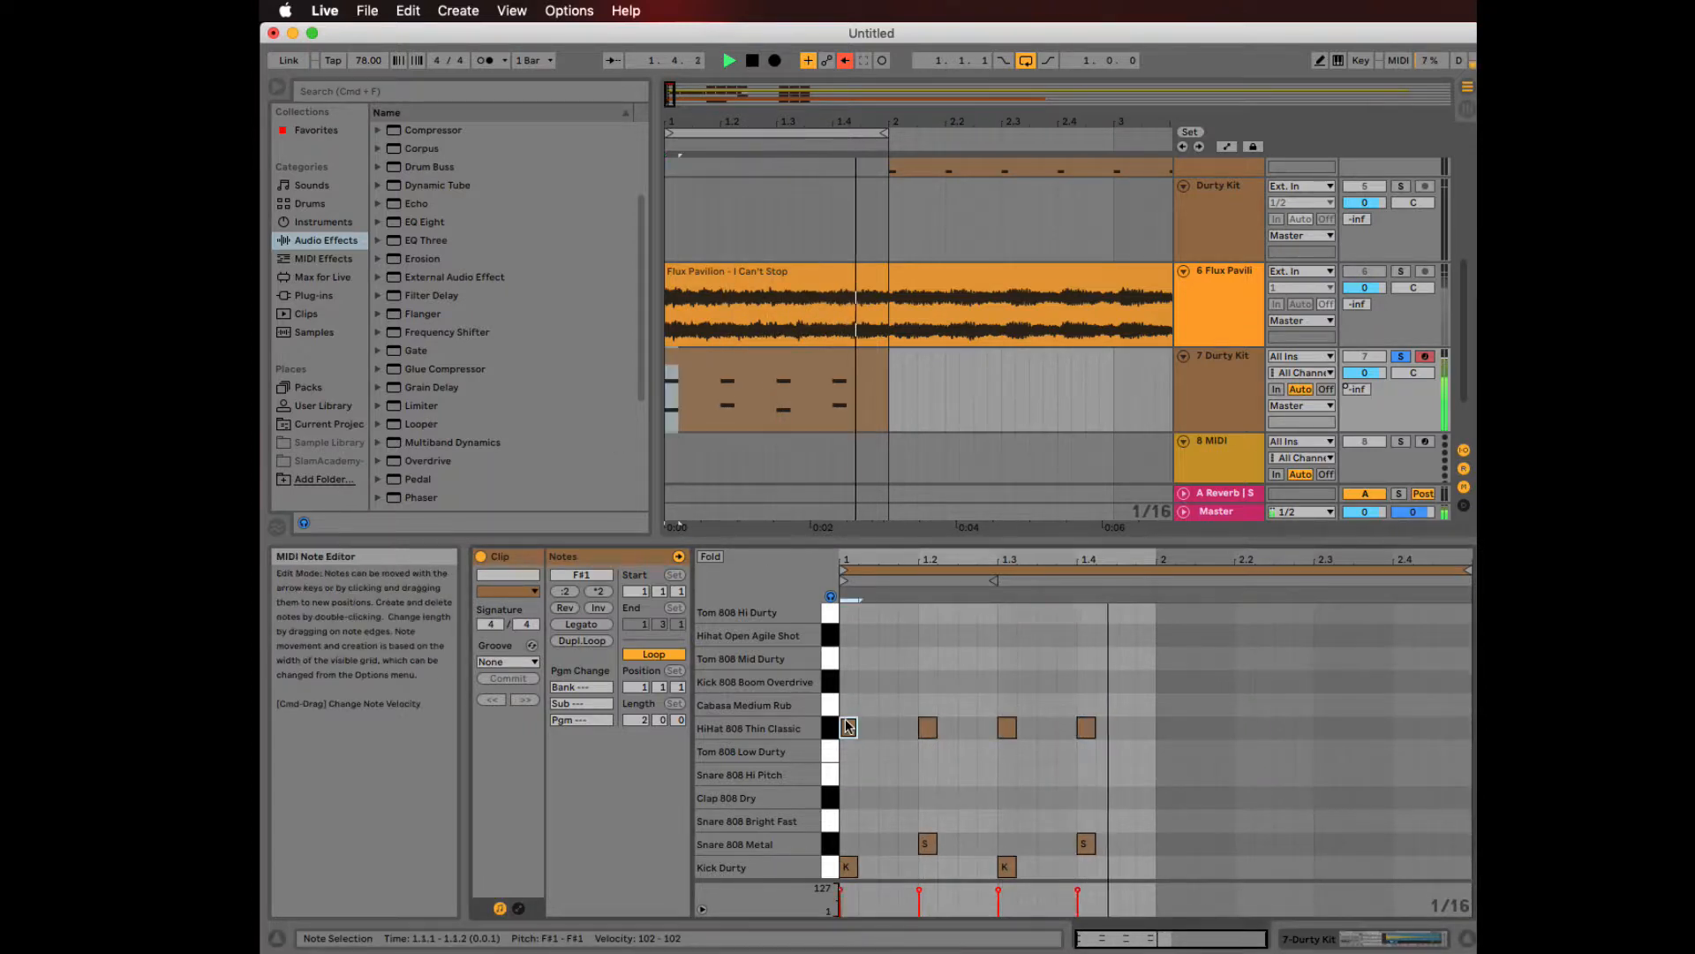
{"action": "left_click_drag", "start_coordinate": [850, 730], "coordinate": [1125, 729]}
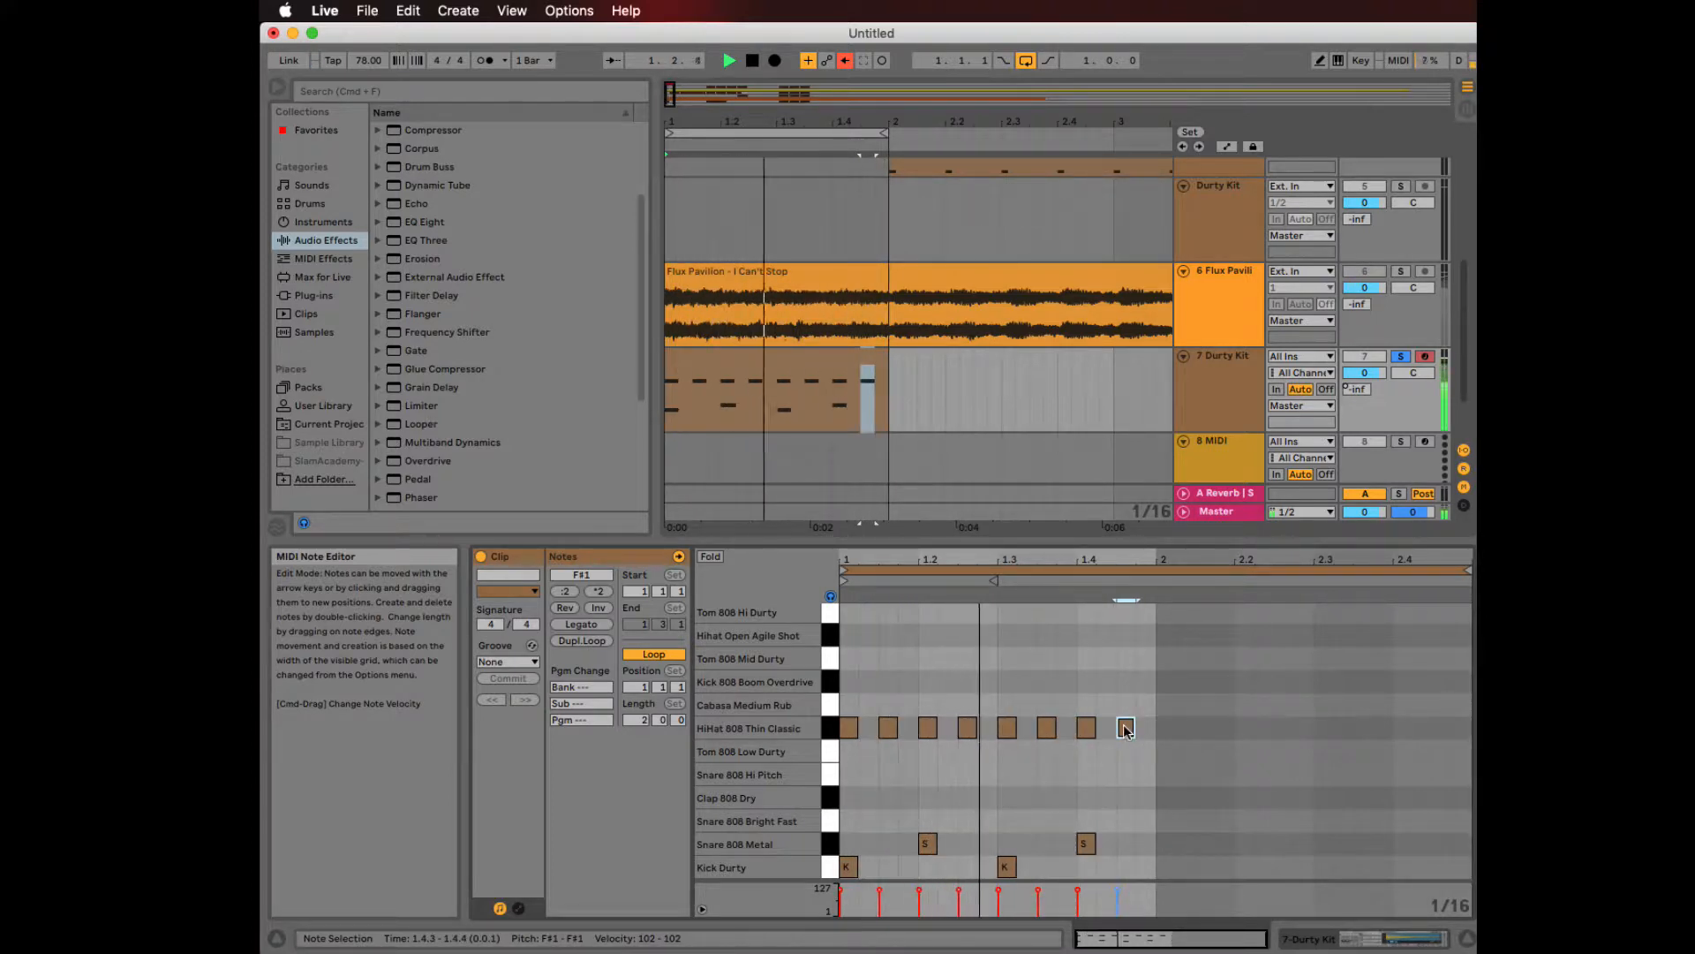
{"action": "key", "text": "space"}
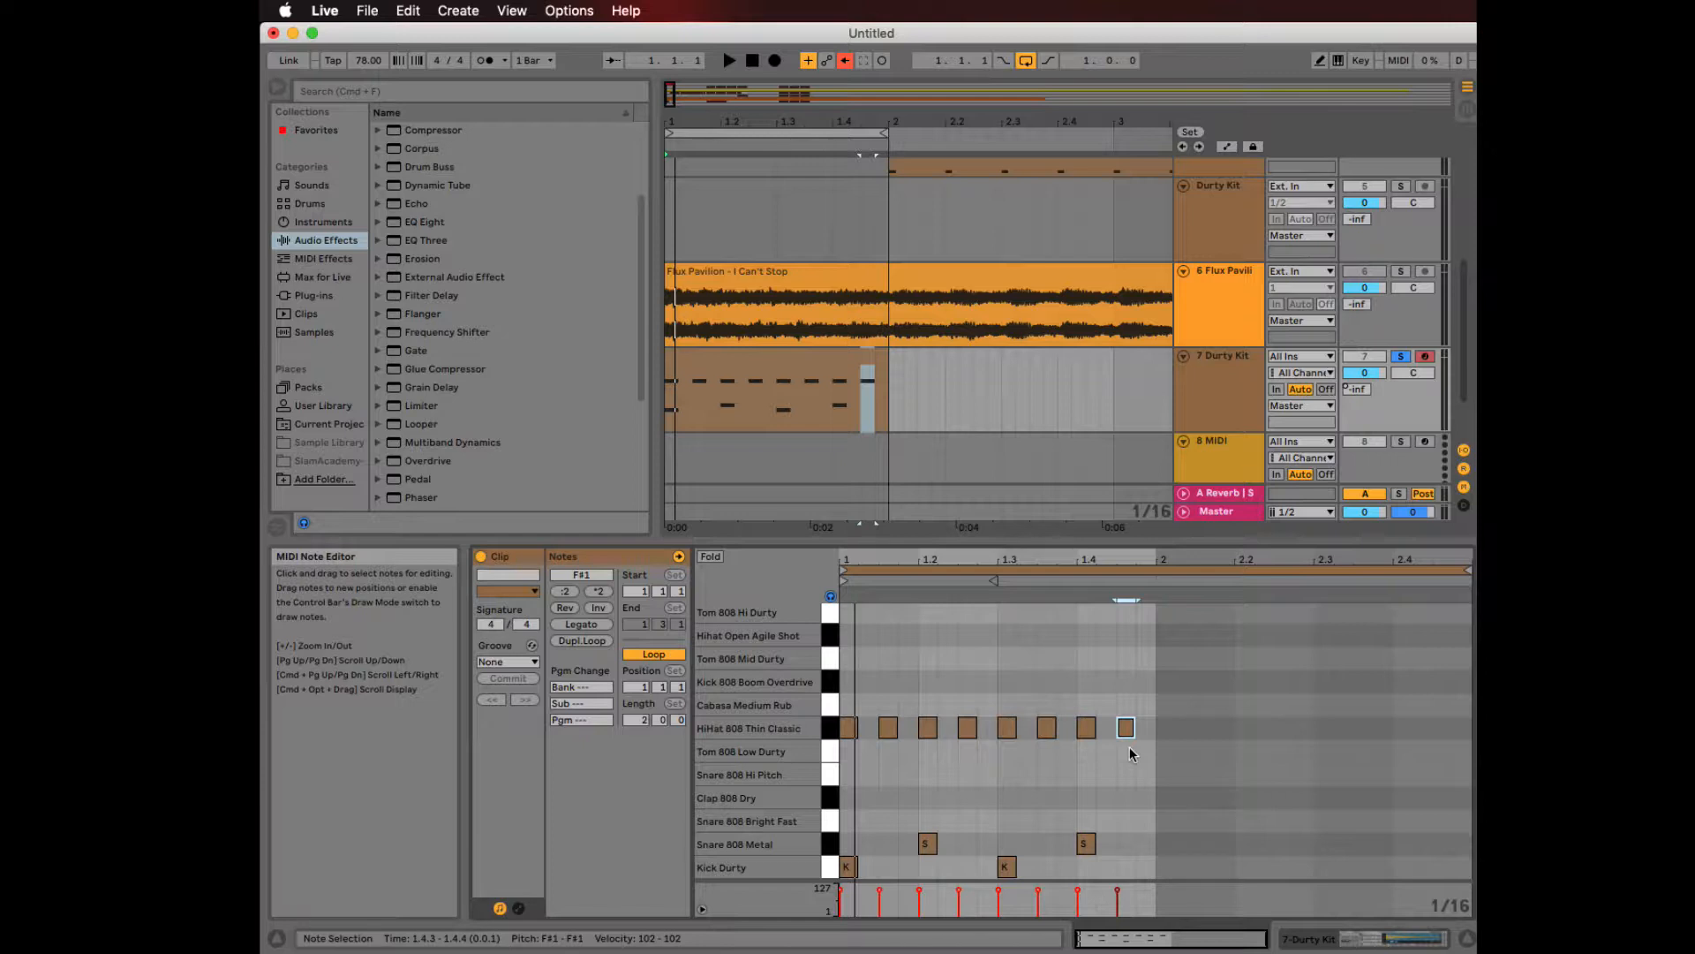
{"action": "left_click", "coordinate": [817, 731]}
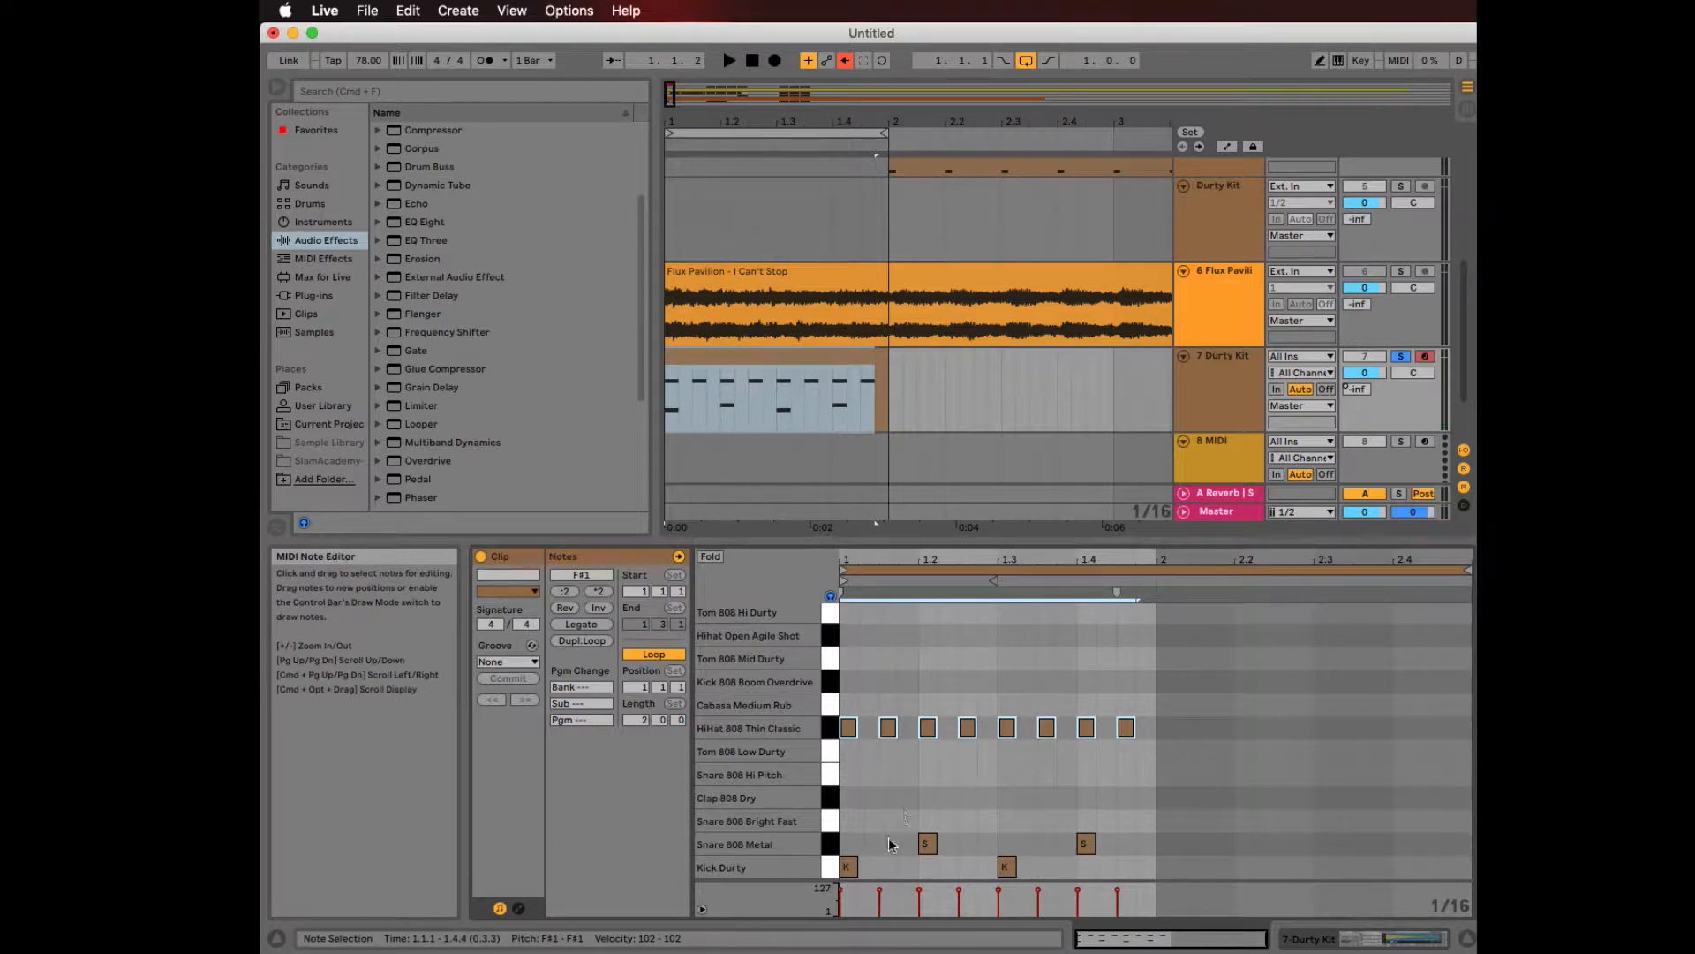
- Shift the snare from 1.2 to 1.3, and replace the 1.3 kick with kicks at 1.1.3 and 1.4
{"action": "left_click", "coordinate": [850, 866]}
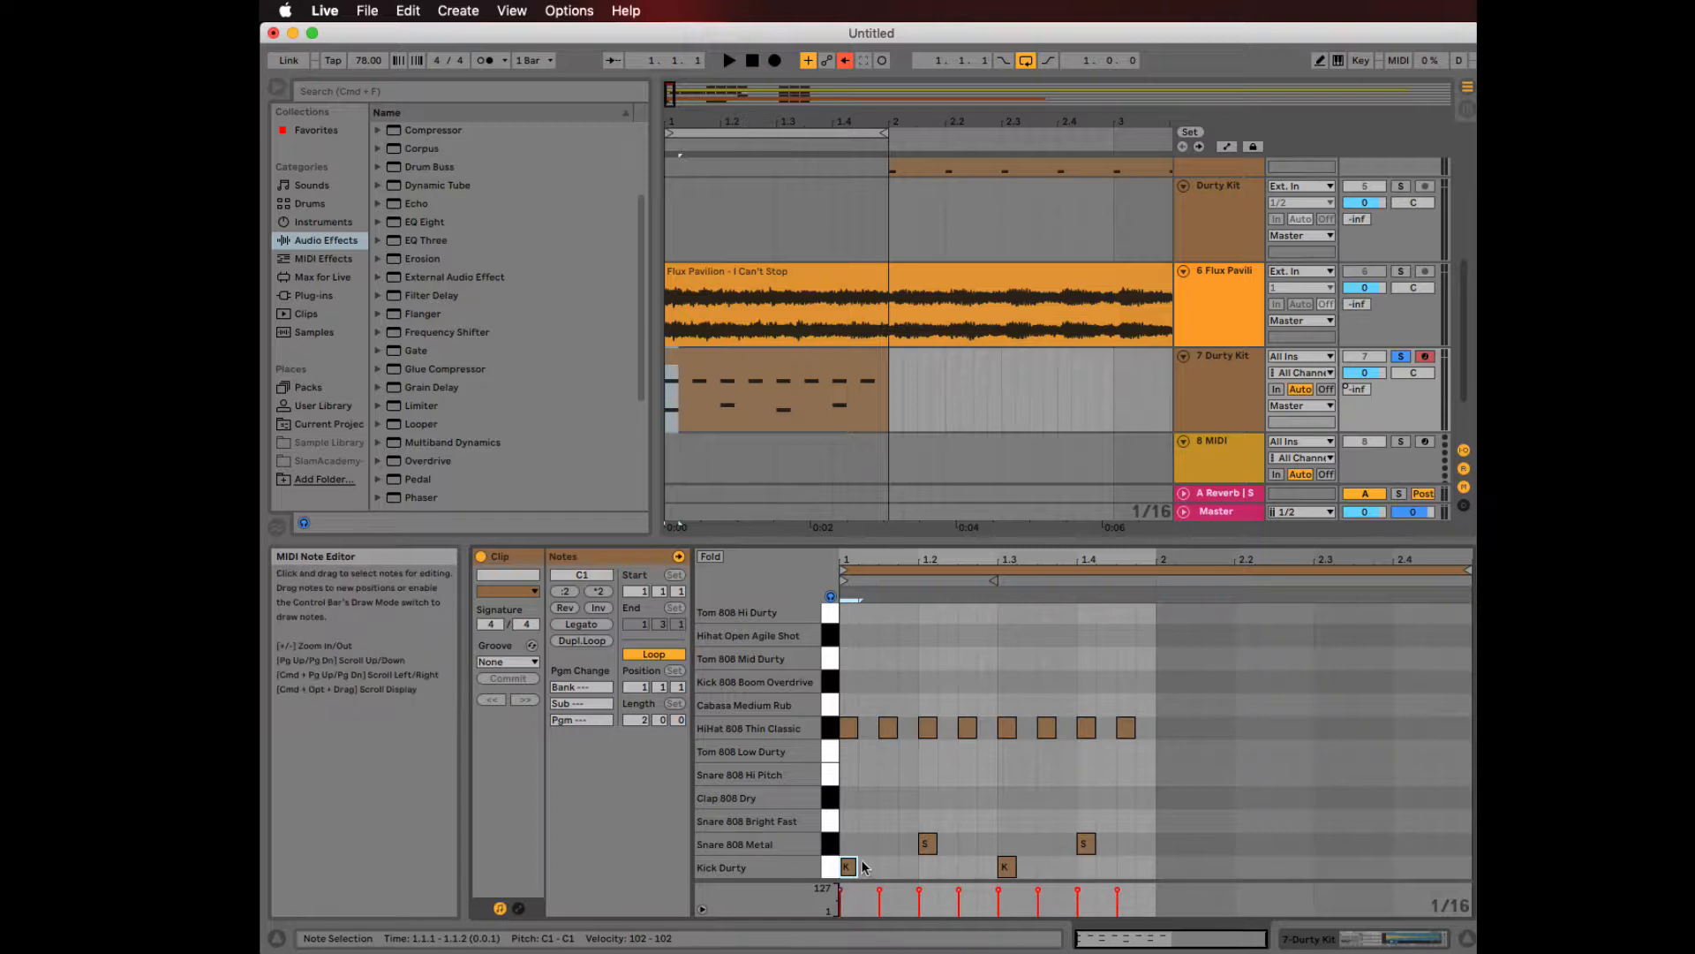
{"action": "left_click_drag", "start_coordinate": [851, 867], "coordinate": [894, 872]}
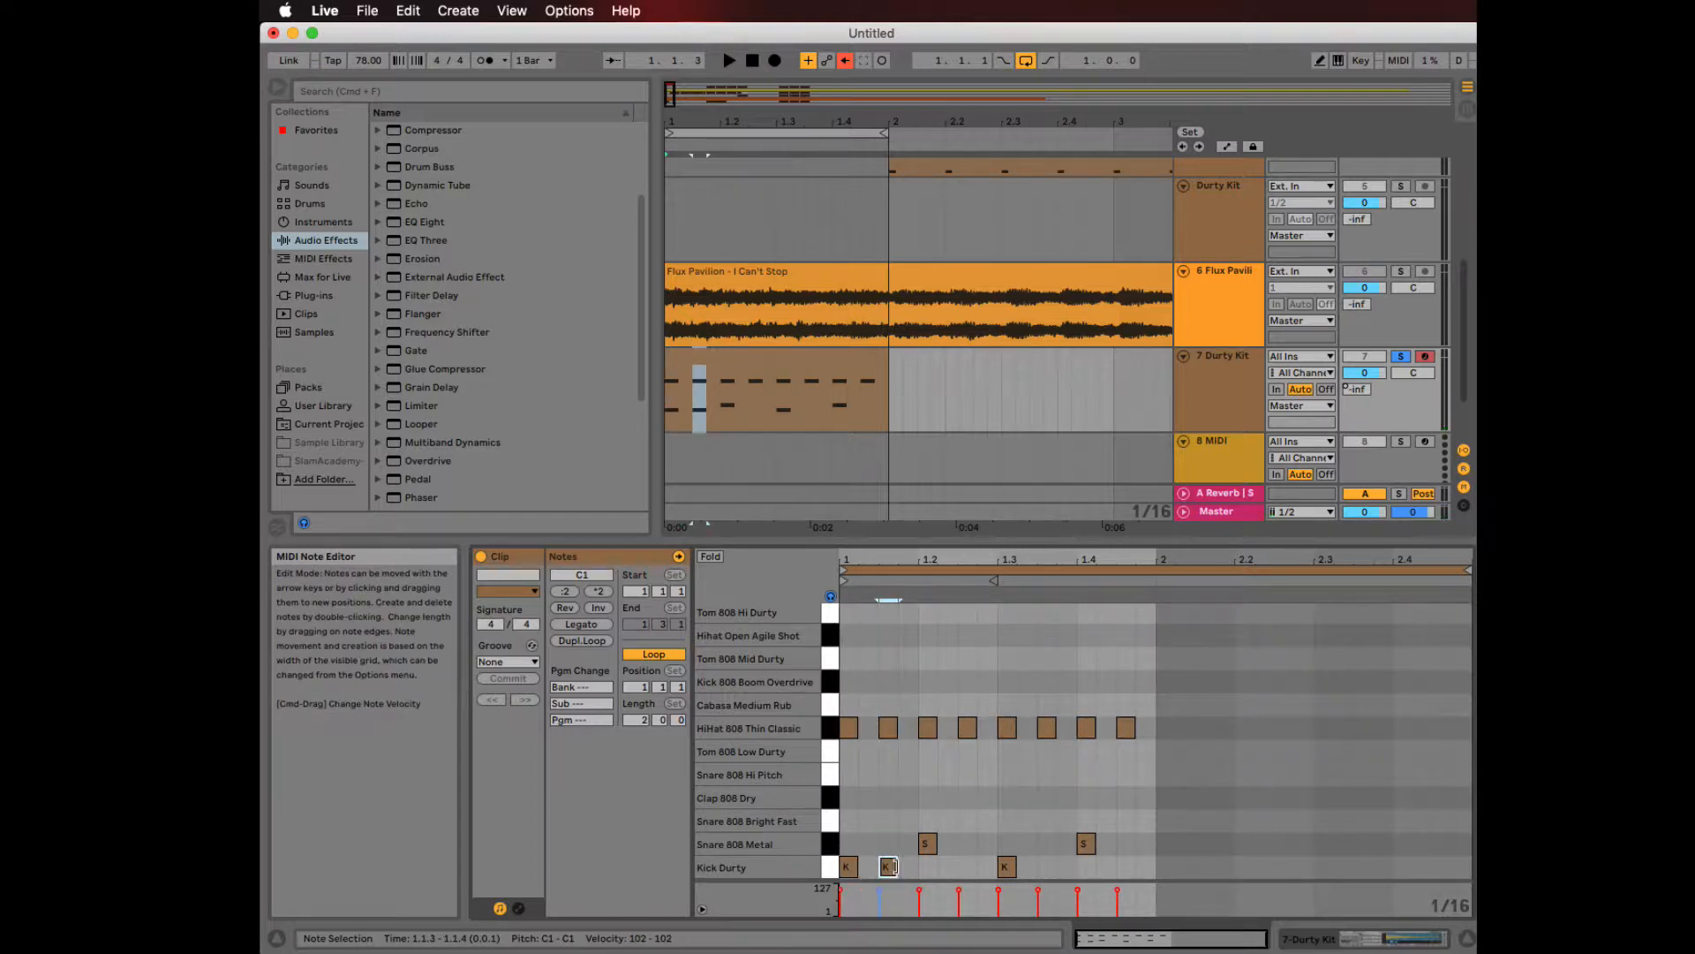
{"action": "left_click_drag", "start_coordinate": [930, 848], "coordinate": [1011, 850]}
{"action": "left_click", "coordinate": [1008, 868]}
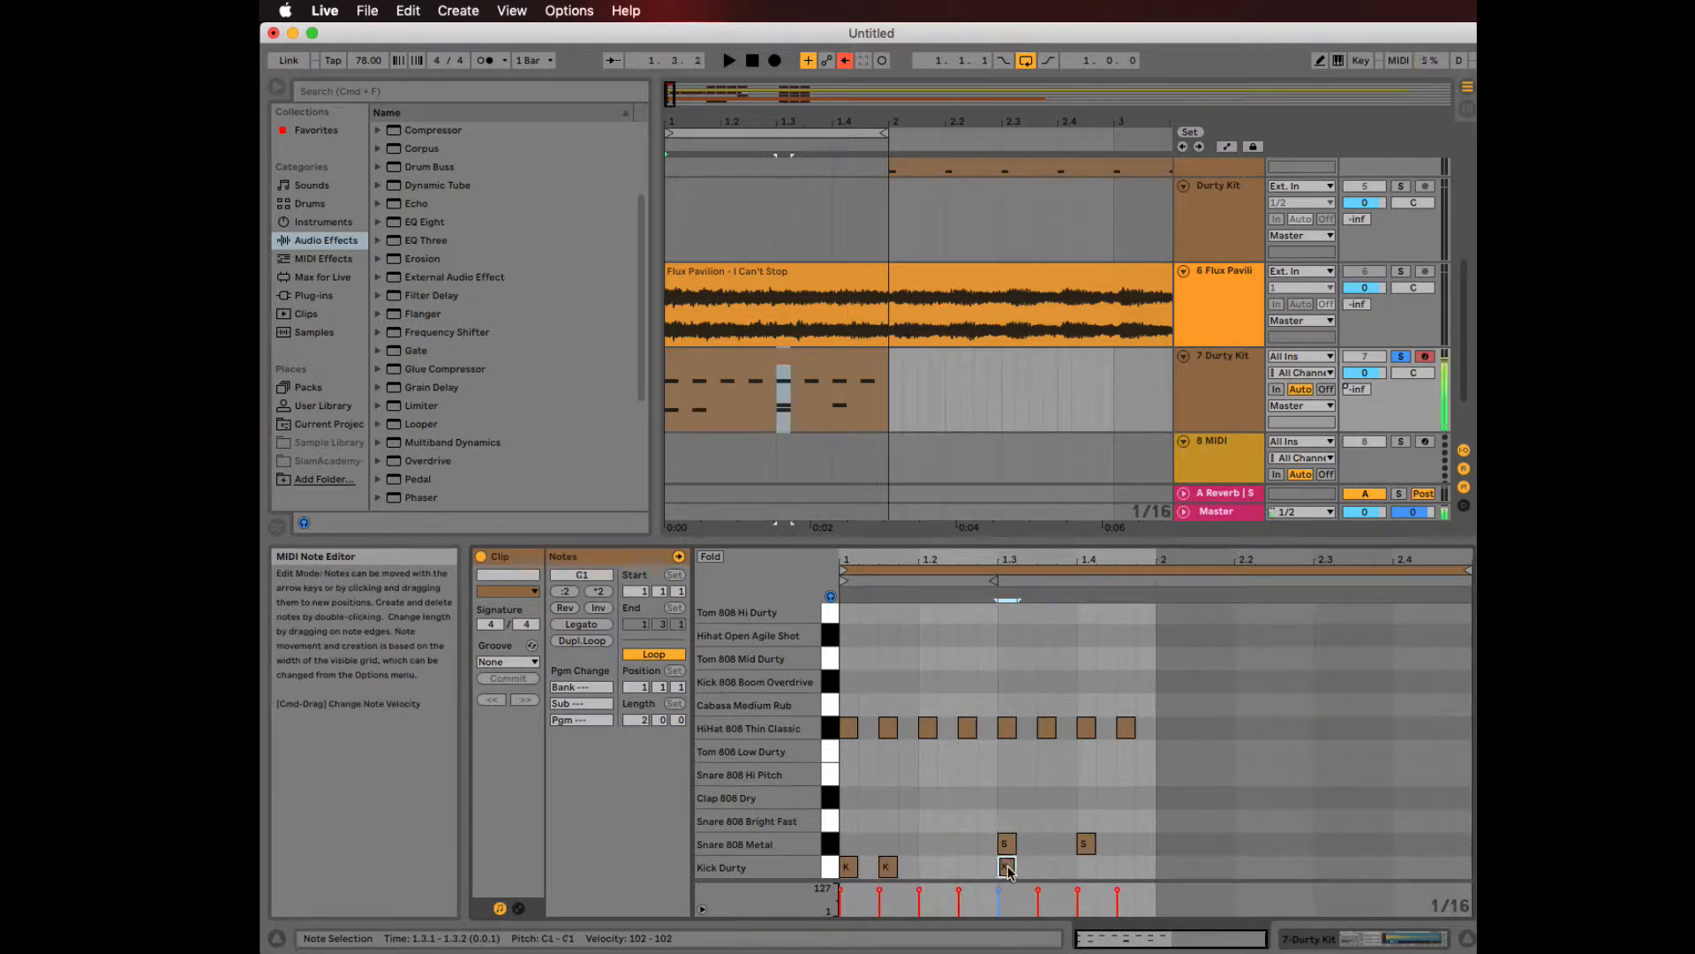
{"action": "double_click", "coordinate": [1009, 868]}
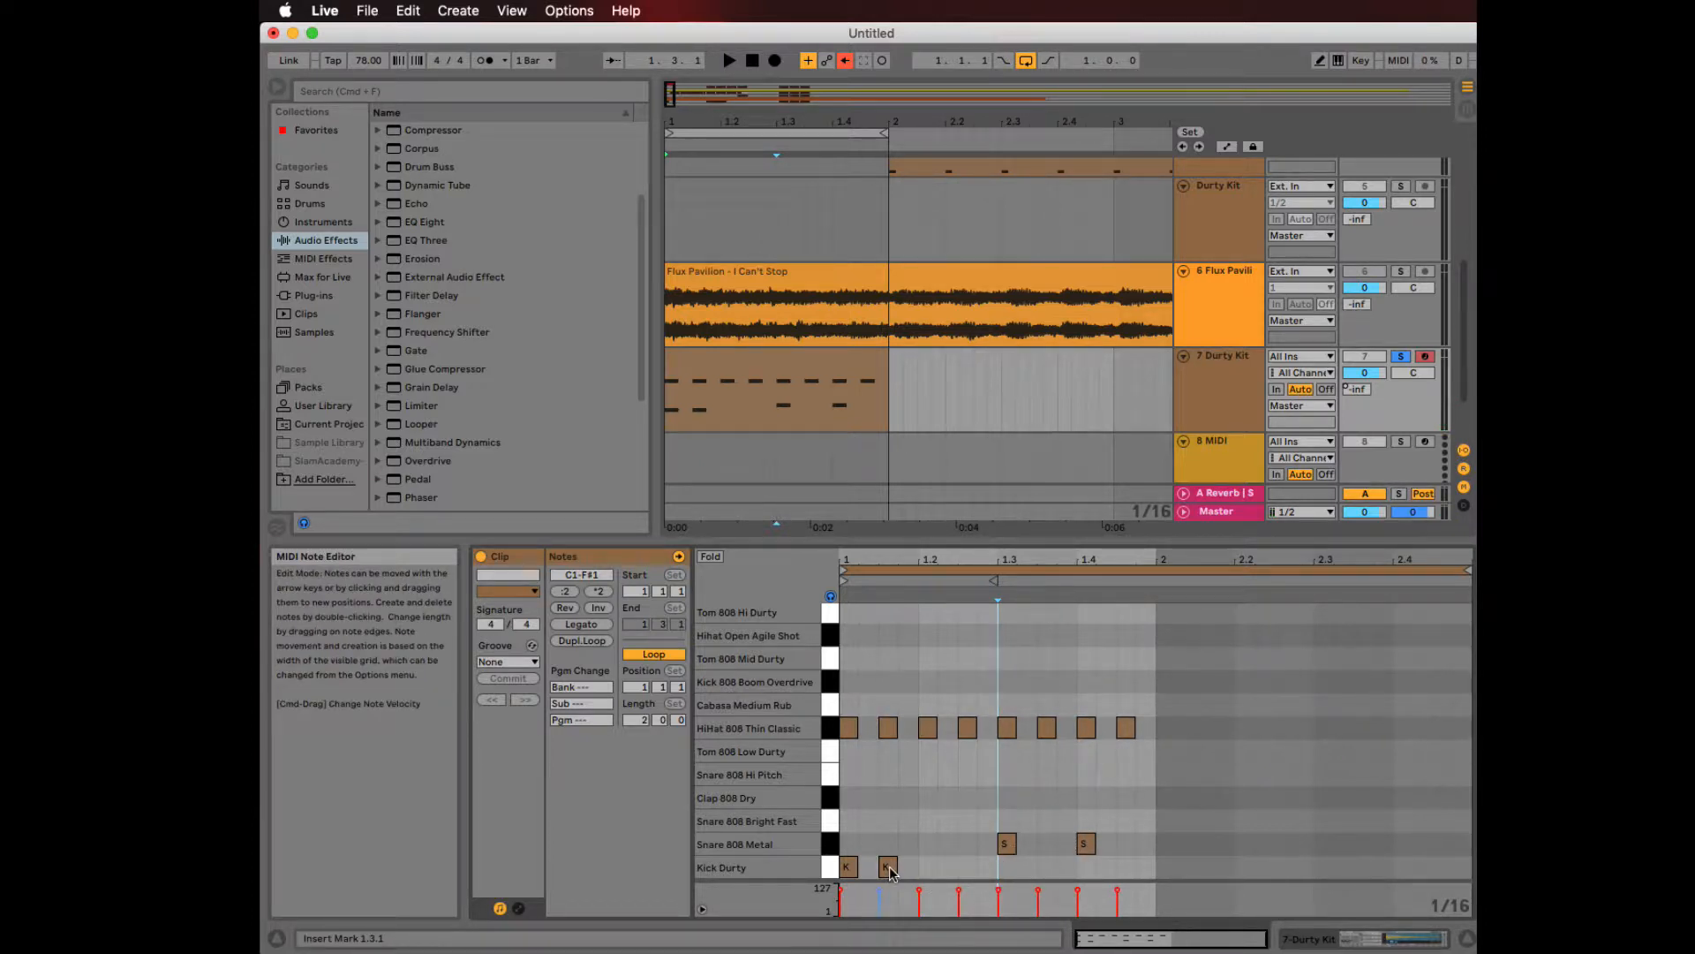
{"action": "double_click", "coordinate": [1086, 867]}
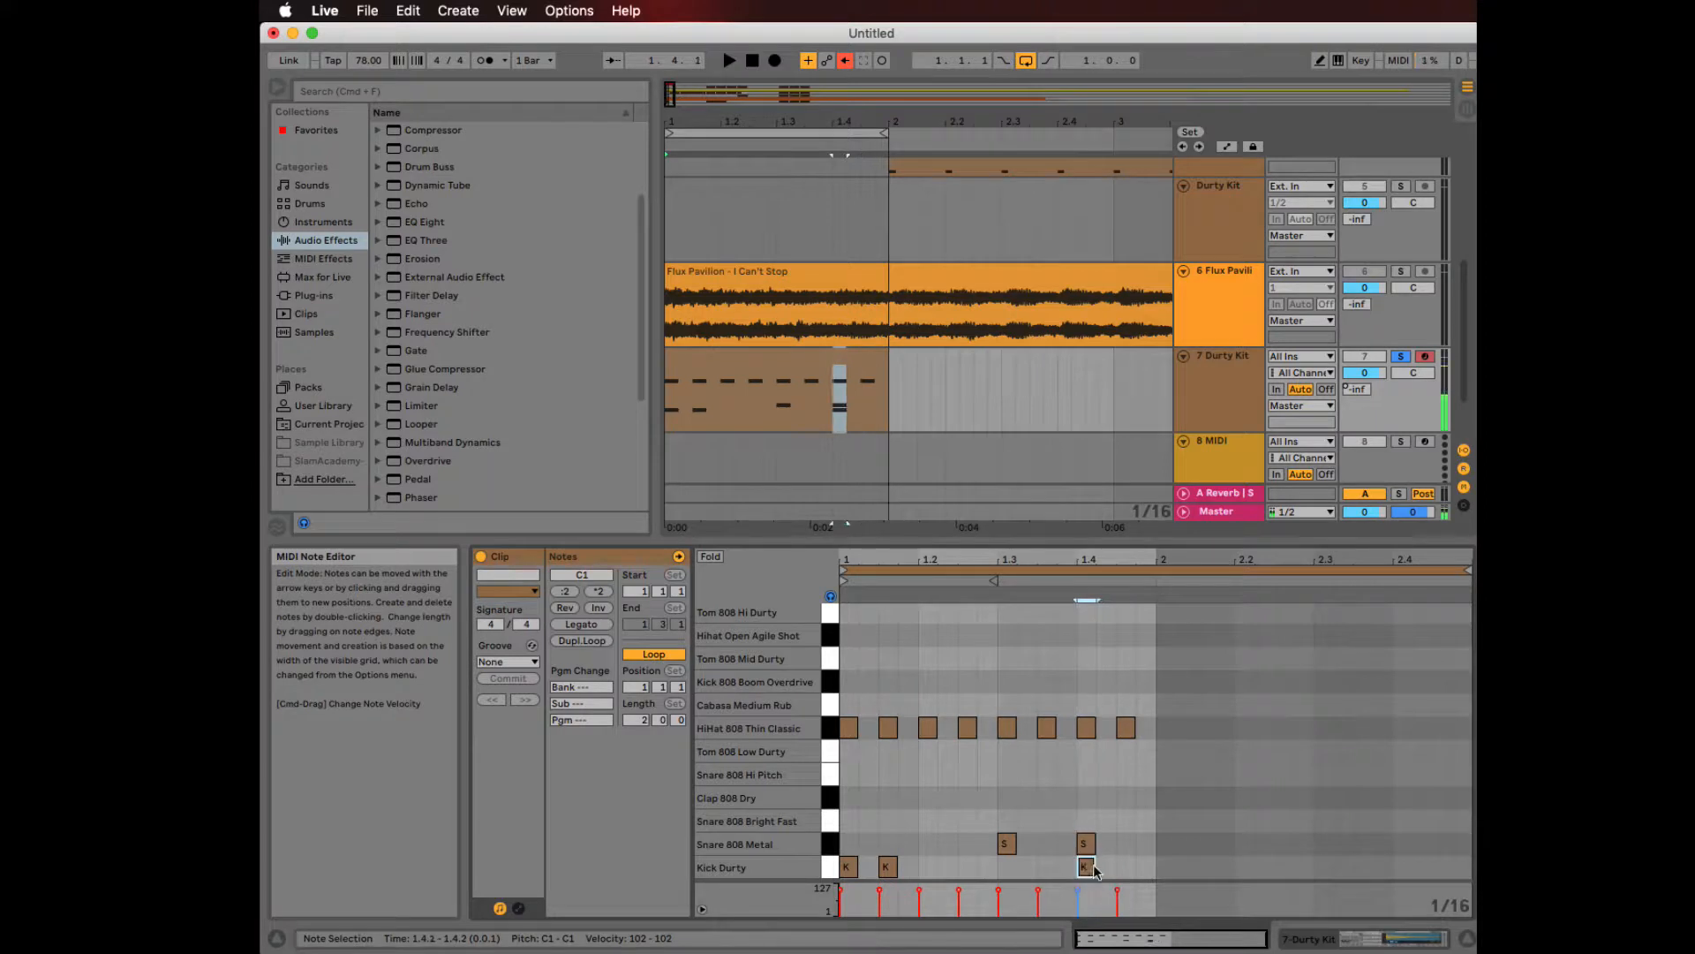
- Replace the Snare 808 Metal note at 1.4 with a Snare 808 Hi Pitch note at 1.2 and play back the loop
{"action": "left_click", "coordinate": [1089, 843]}
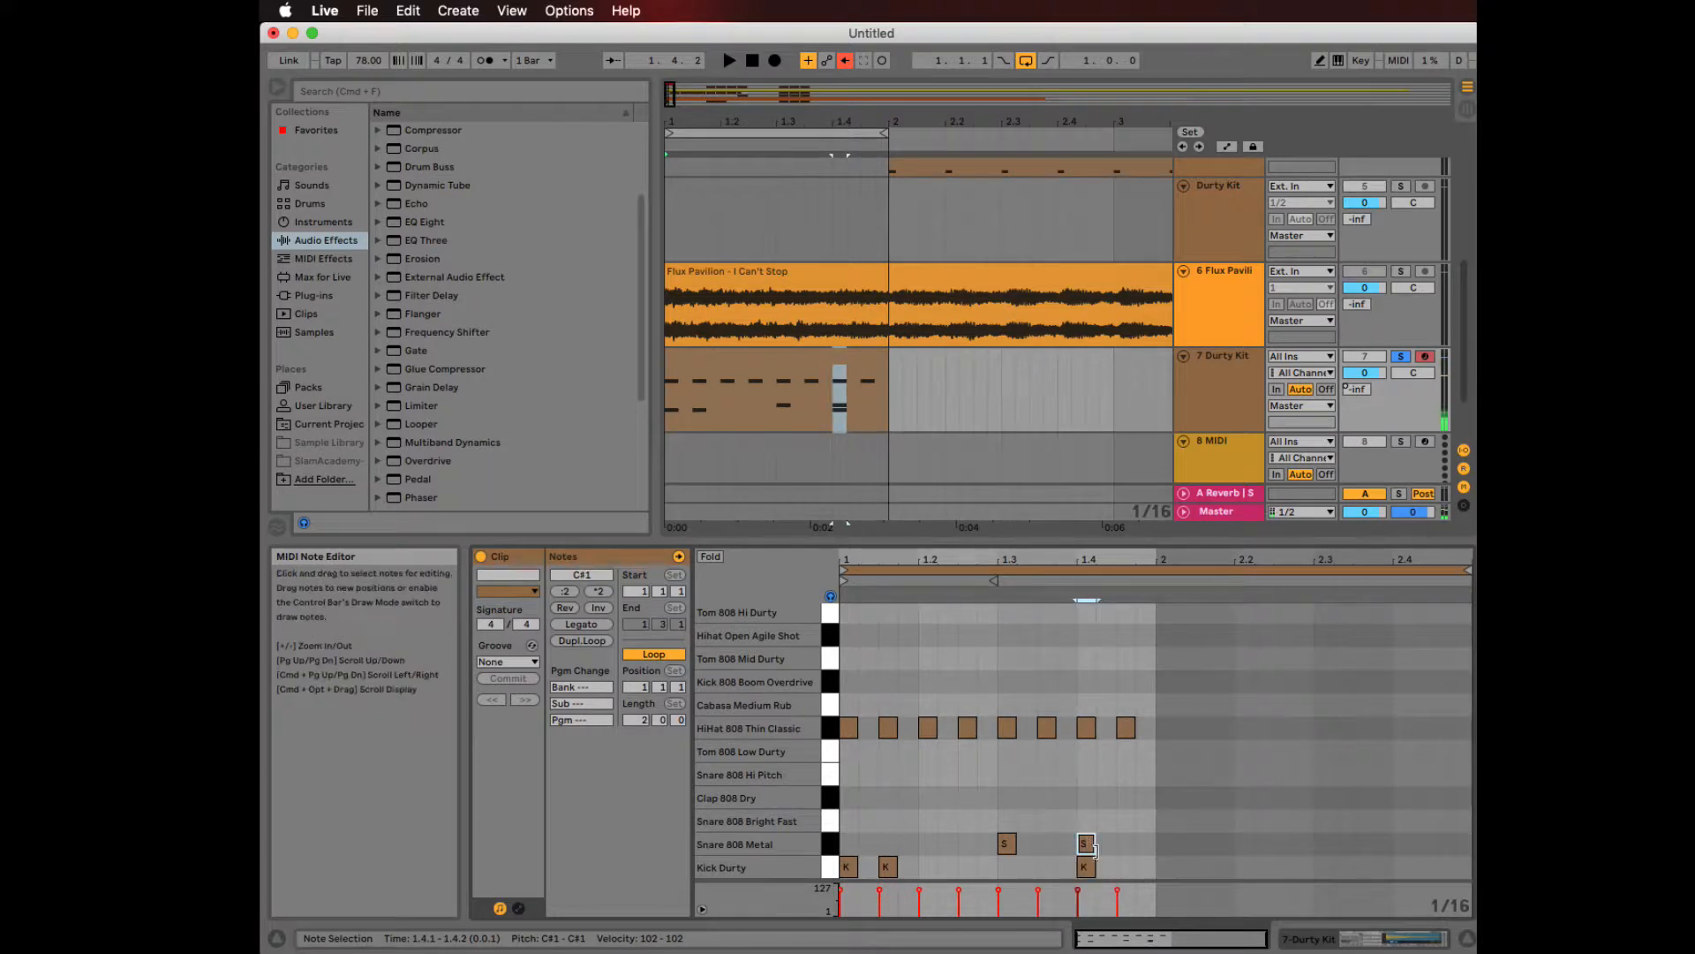
{"action": "double_click", "coordinate": [1089, 843]}
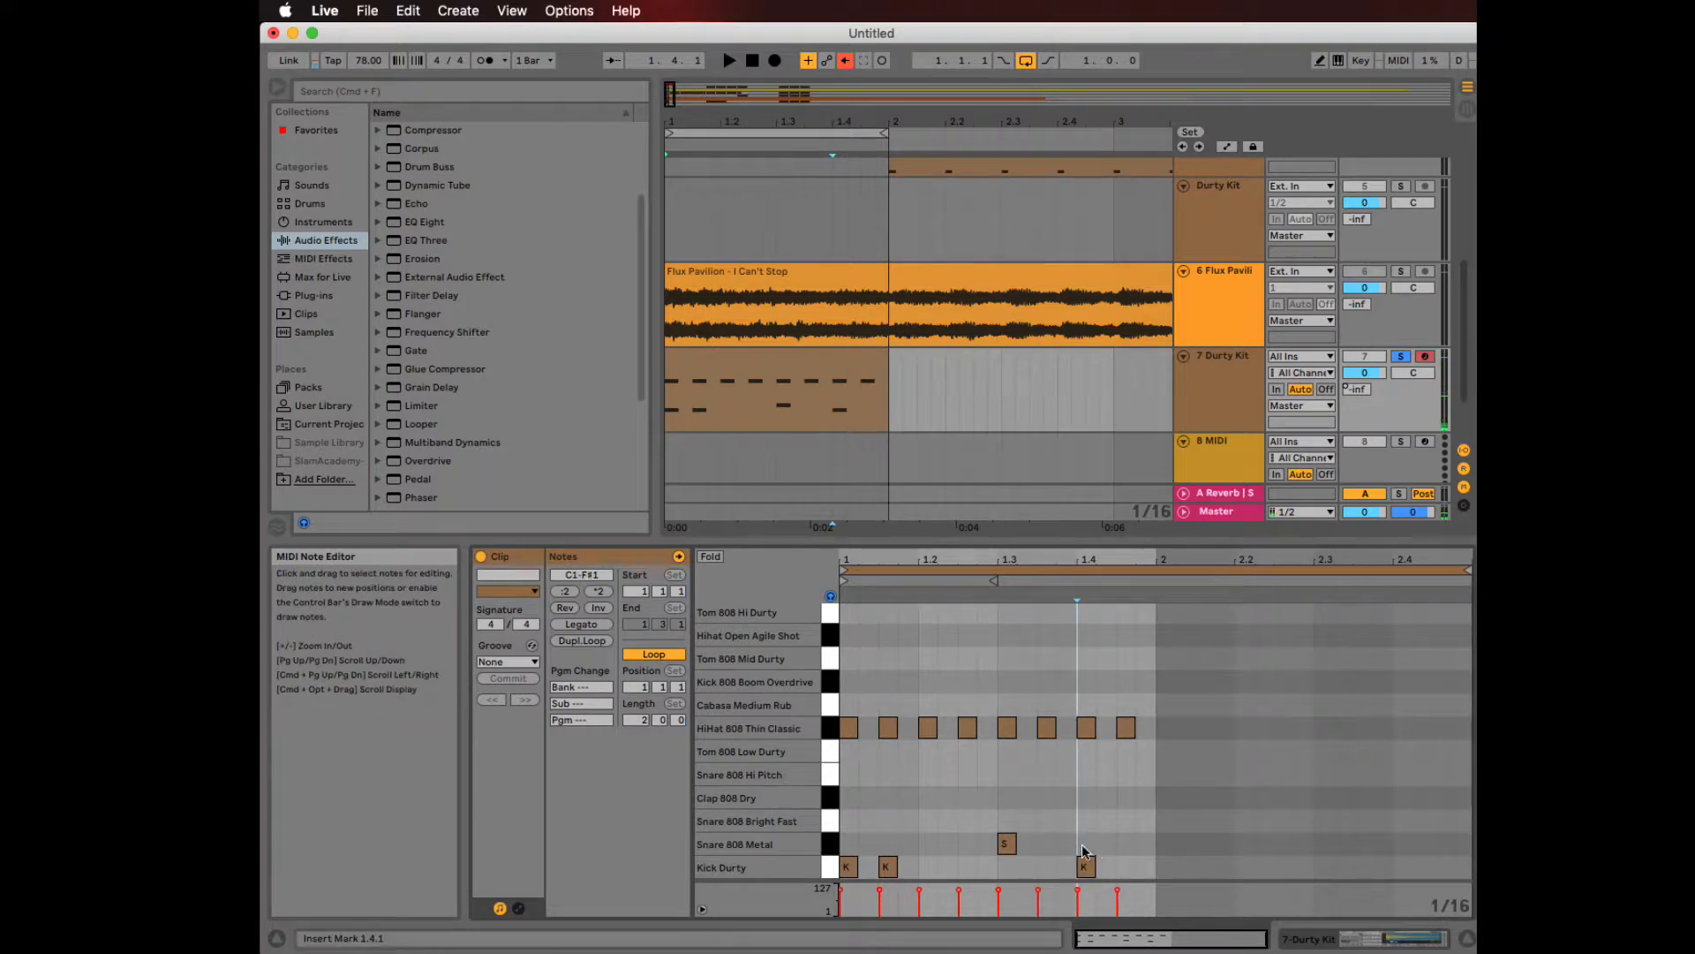
{"action": "left_click", "coordinate": [1005, 845]}
{"action": "left_click_drag", "start_coordinate": [1009, 846], "coordinate": [926, 784]}
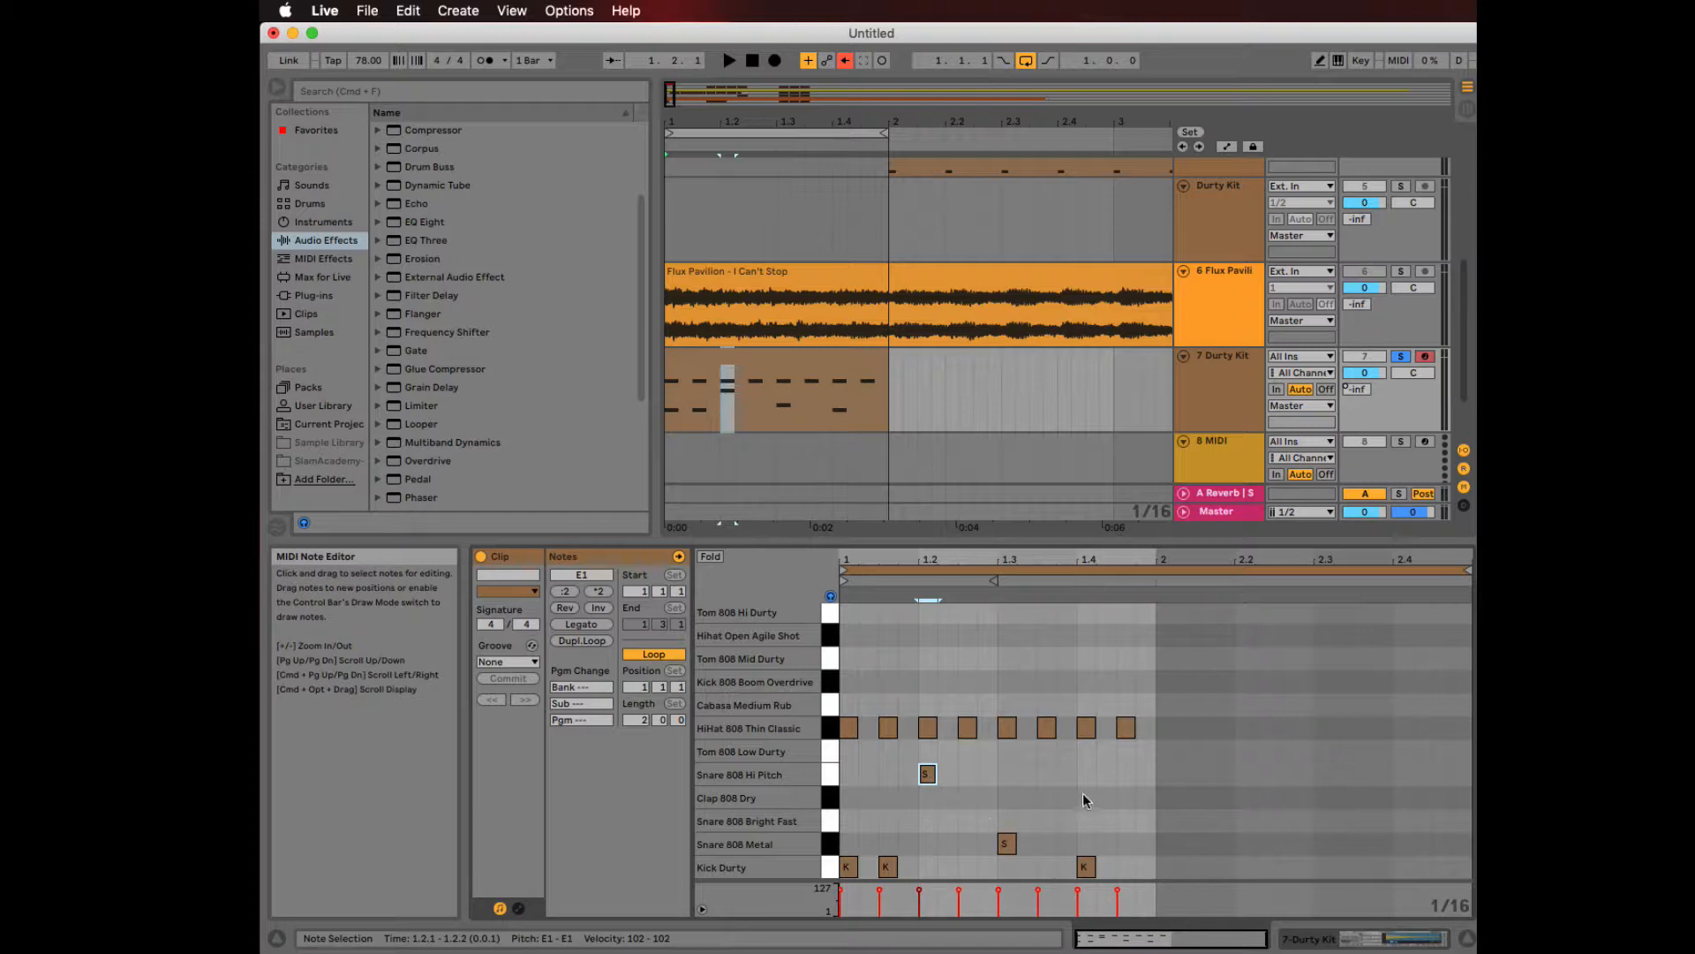
{"action": "key", "text": "space"}
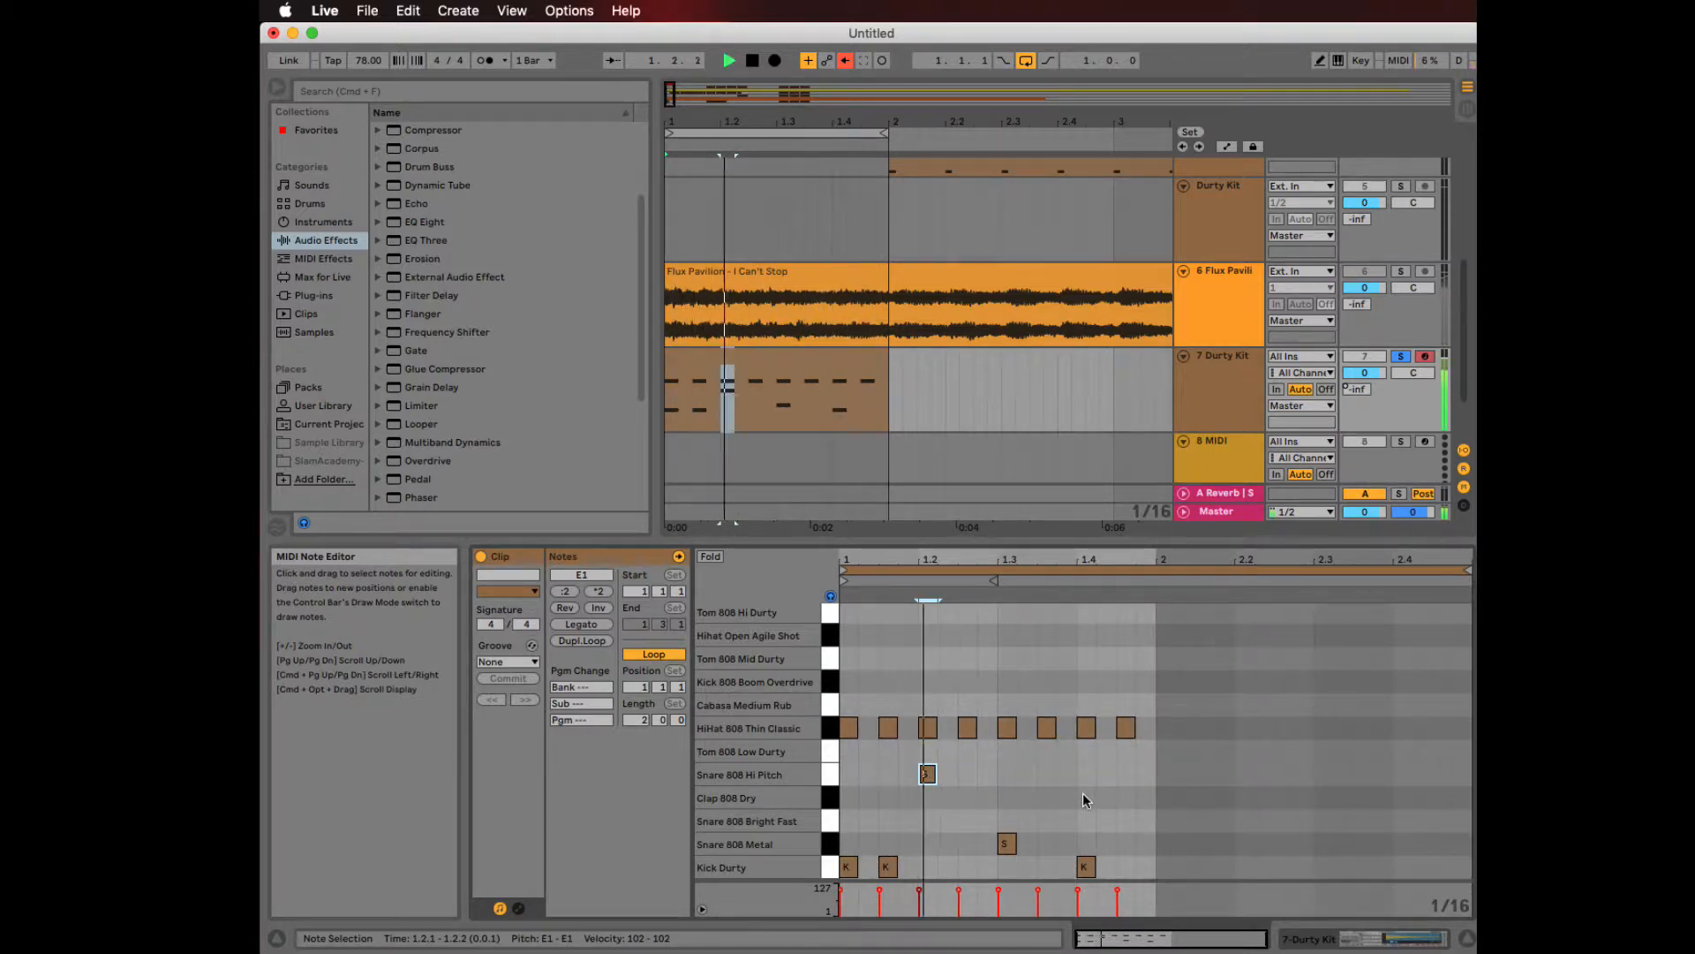
{"action": "key", "text": "space"}
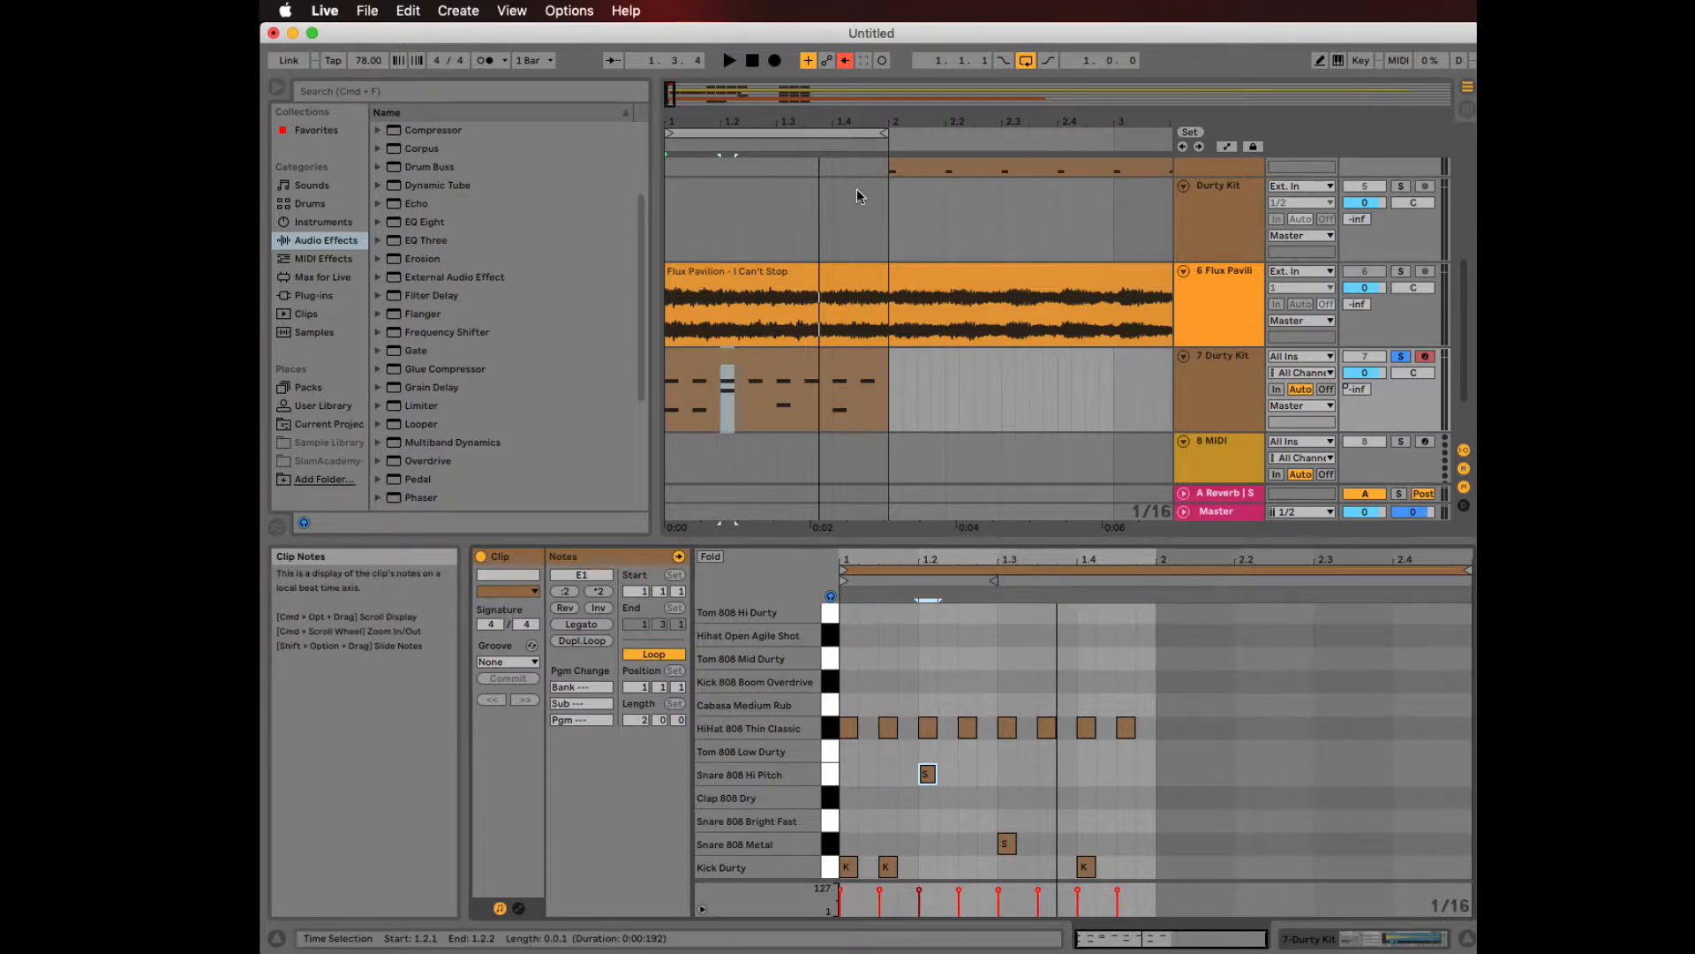
- Extend the Durty Kit clip and the arrangement loop to the start of bar 3, making both two bars long
{"action": "left_click", "coordinate": [845, 401]}
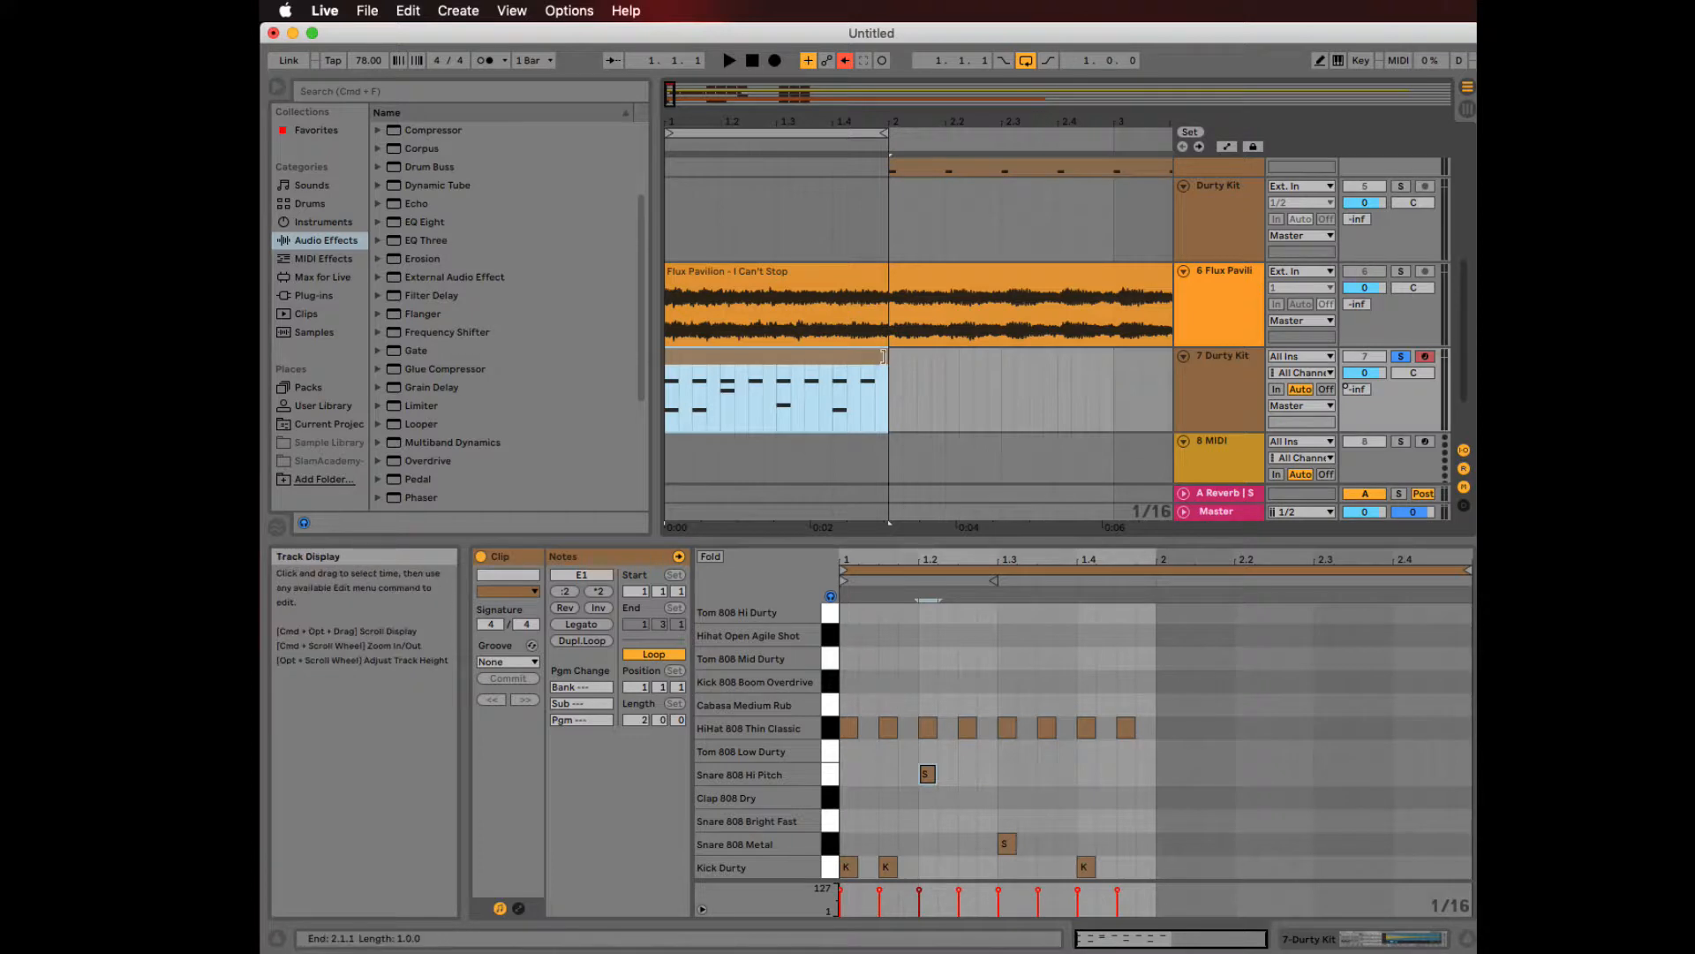
{"action": "left_click_drag", "start_coordinate": [883, 357], "coordinate": [1114, 357]}
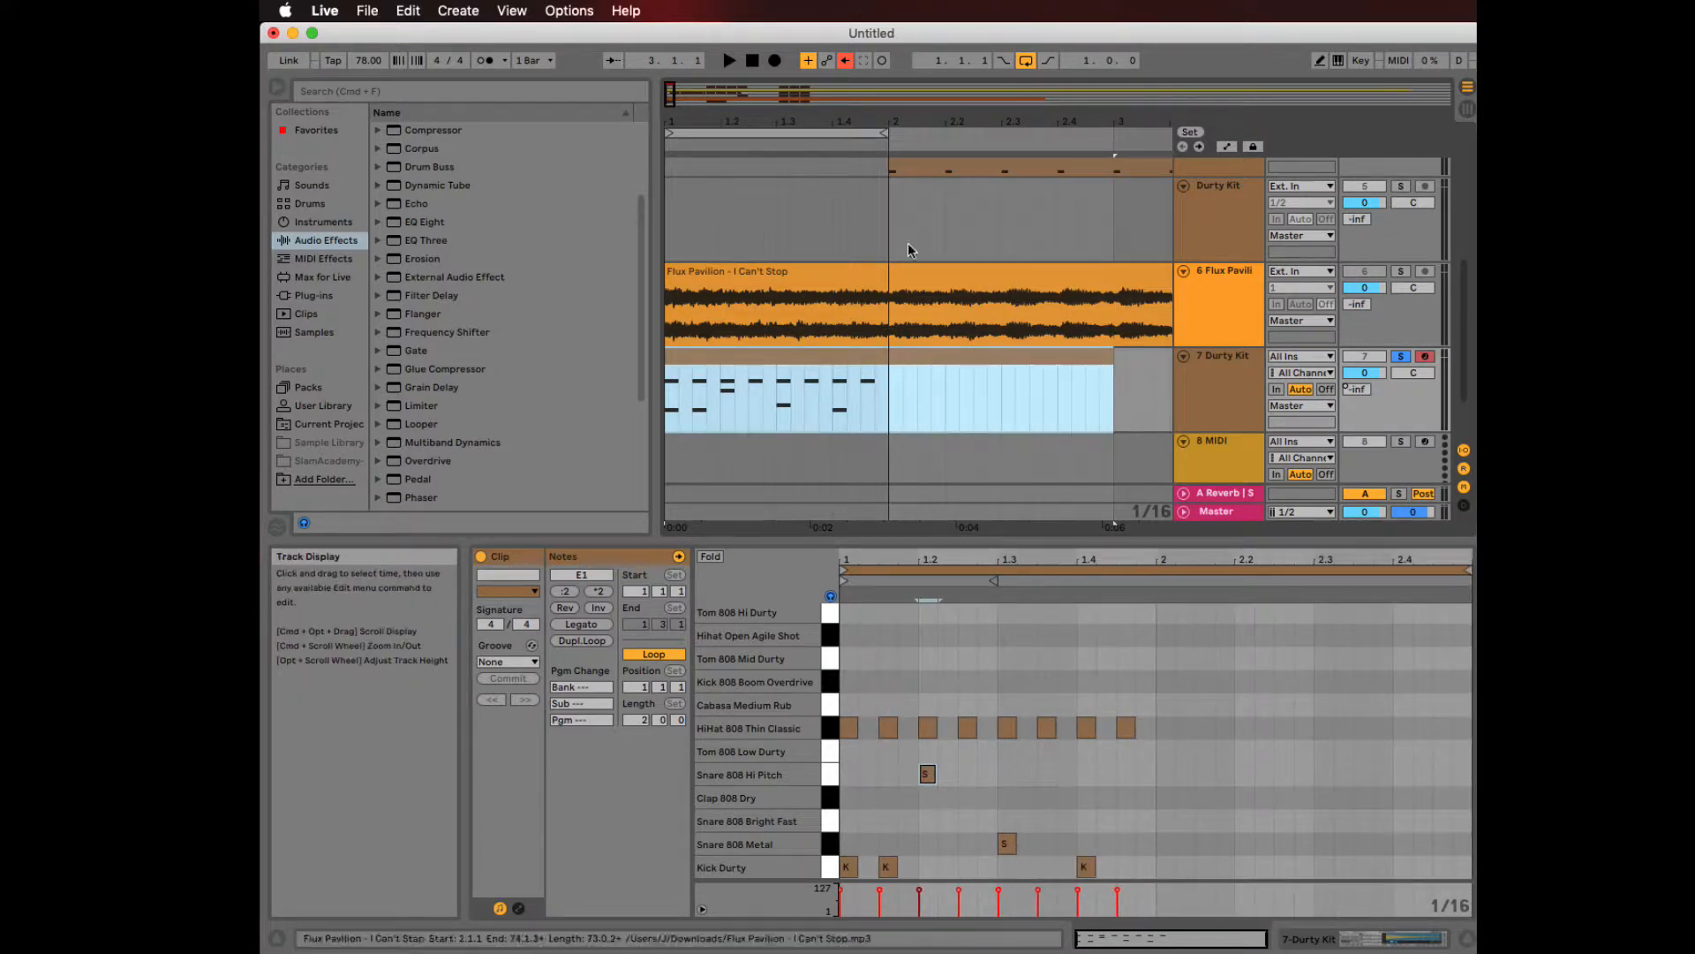
{"action": "left_click_drag", "start_coordinate": [885, 133], "coordinate": [1115, 150]}
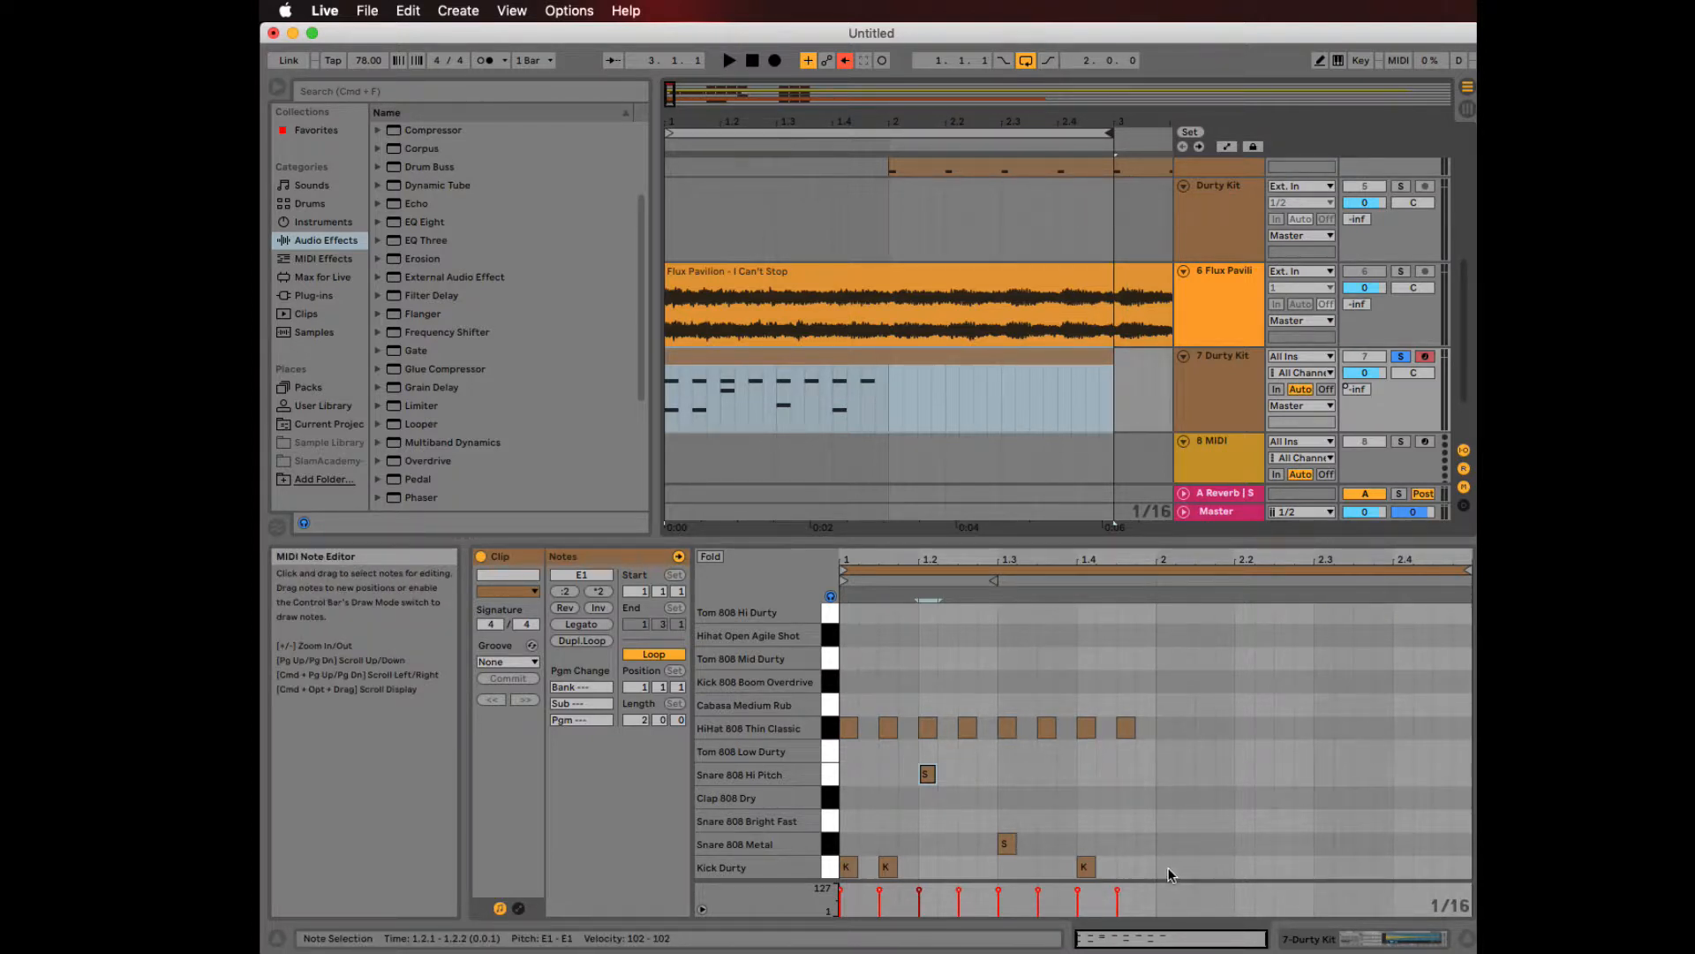
- Copy the two snares into bar 2 at 2.2 and 2.3, and copy the last kick to 2.1.3
{"action": "left_click", "coordinate": [1049, 835]}
{"action": "left_click_drag", "start_coordinate": [1031, 837], "coordinate": [1252, 786]}
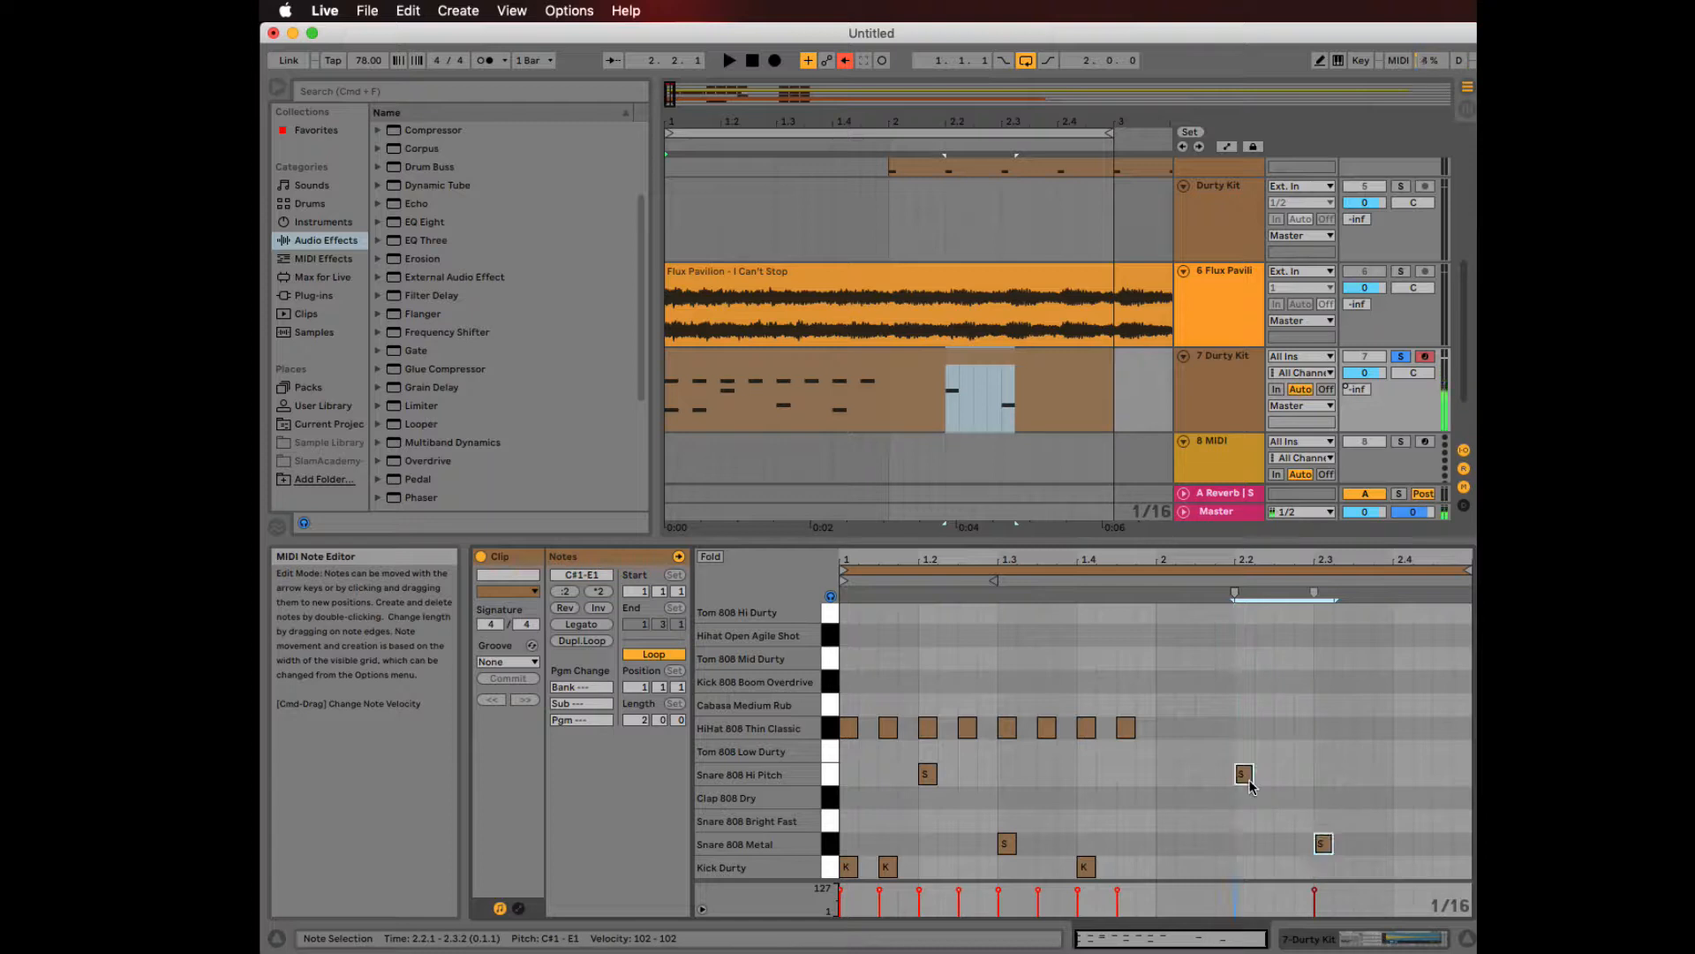
{"action": "left_click_drag", "start_coordinate": [1089, 865], "coordinate": [1221, 874]}
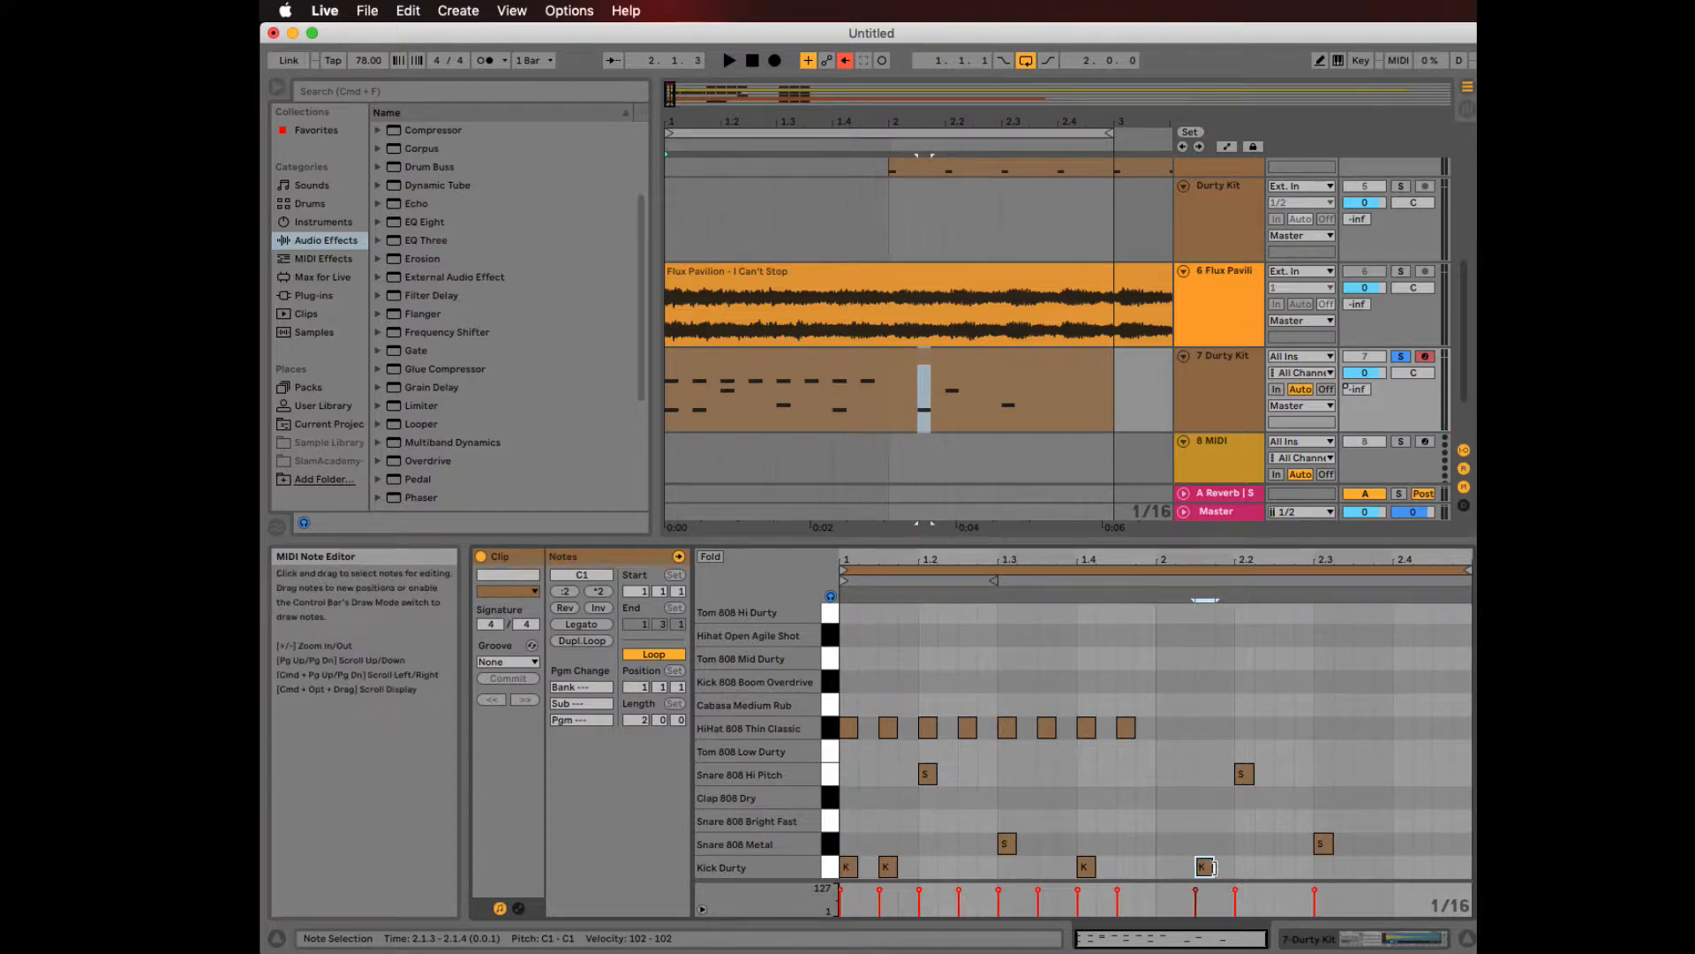
- Copy the bar 2 kick to 2.2 and 2.3.3, repeat the bar 1 hi-hats across bar 2, and play back the loop
{"action": "left_click_drag", "start_coordinate": [1205, 869], "coordinate": [1245, 868]}
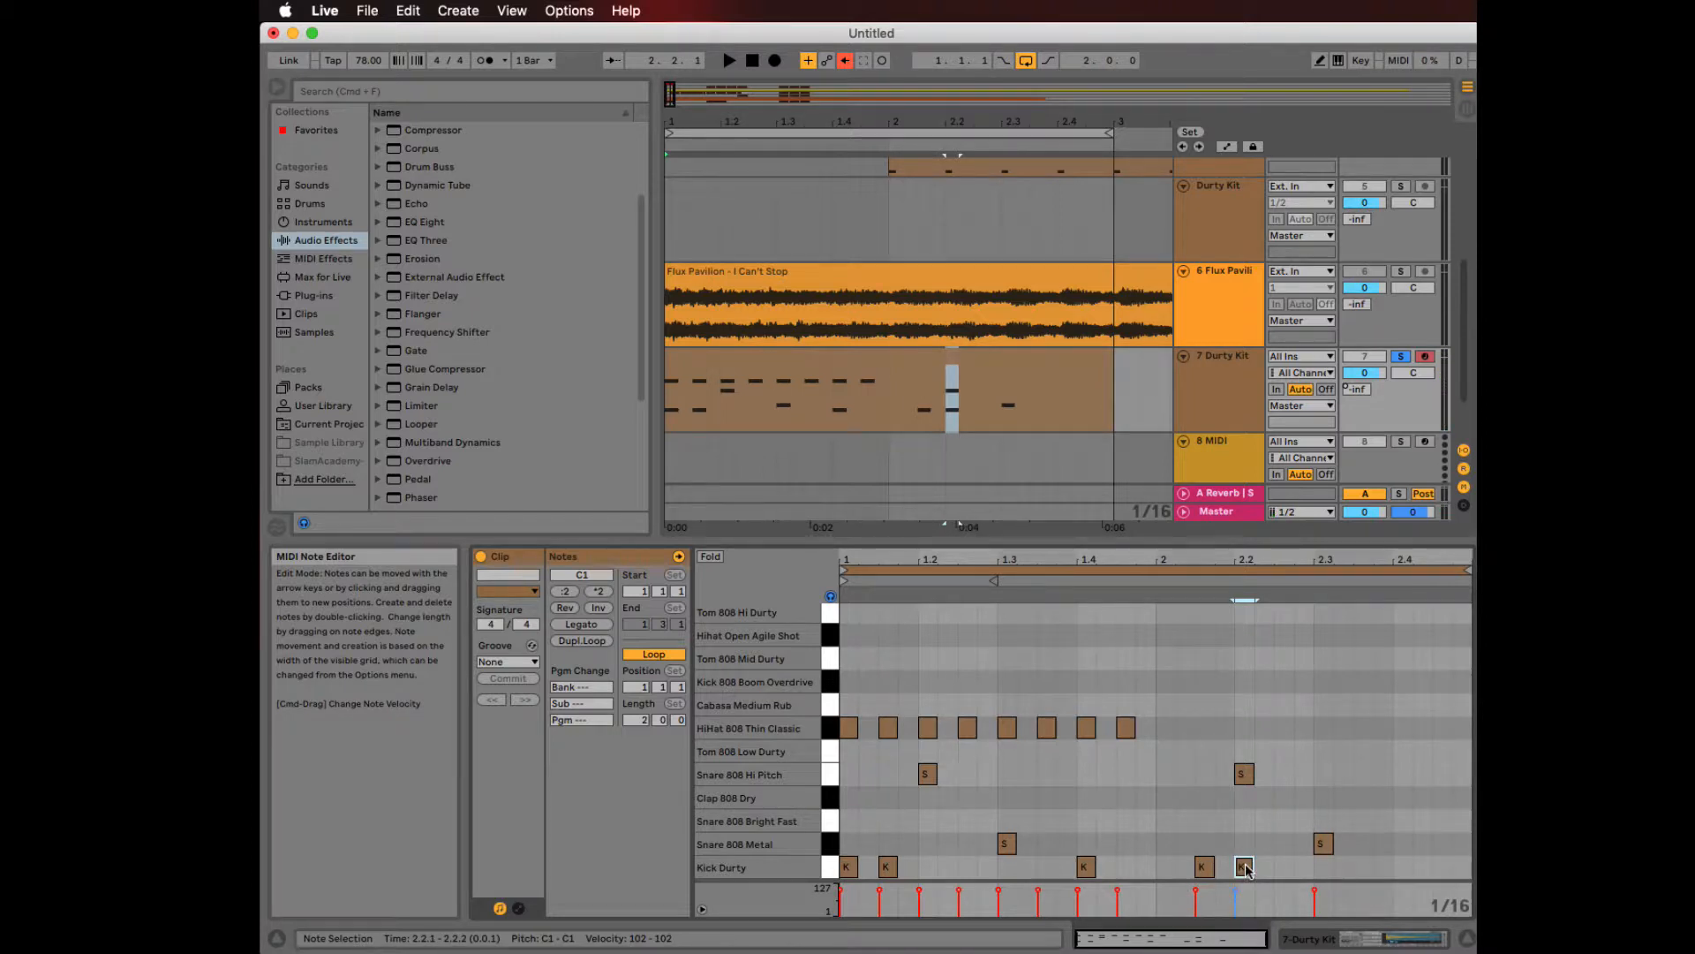
{"action": "left_click_drag", "start_coordinate": [1248, 869], "coordinate": [1364, 874]}
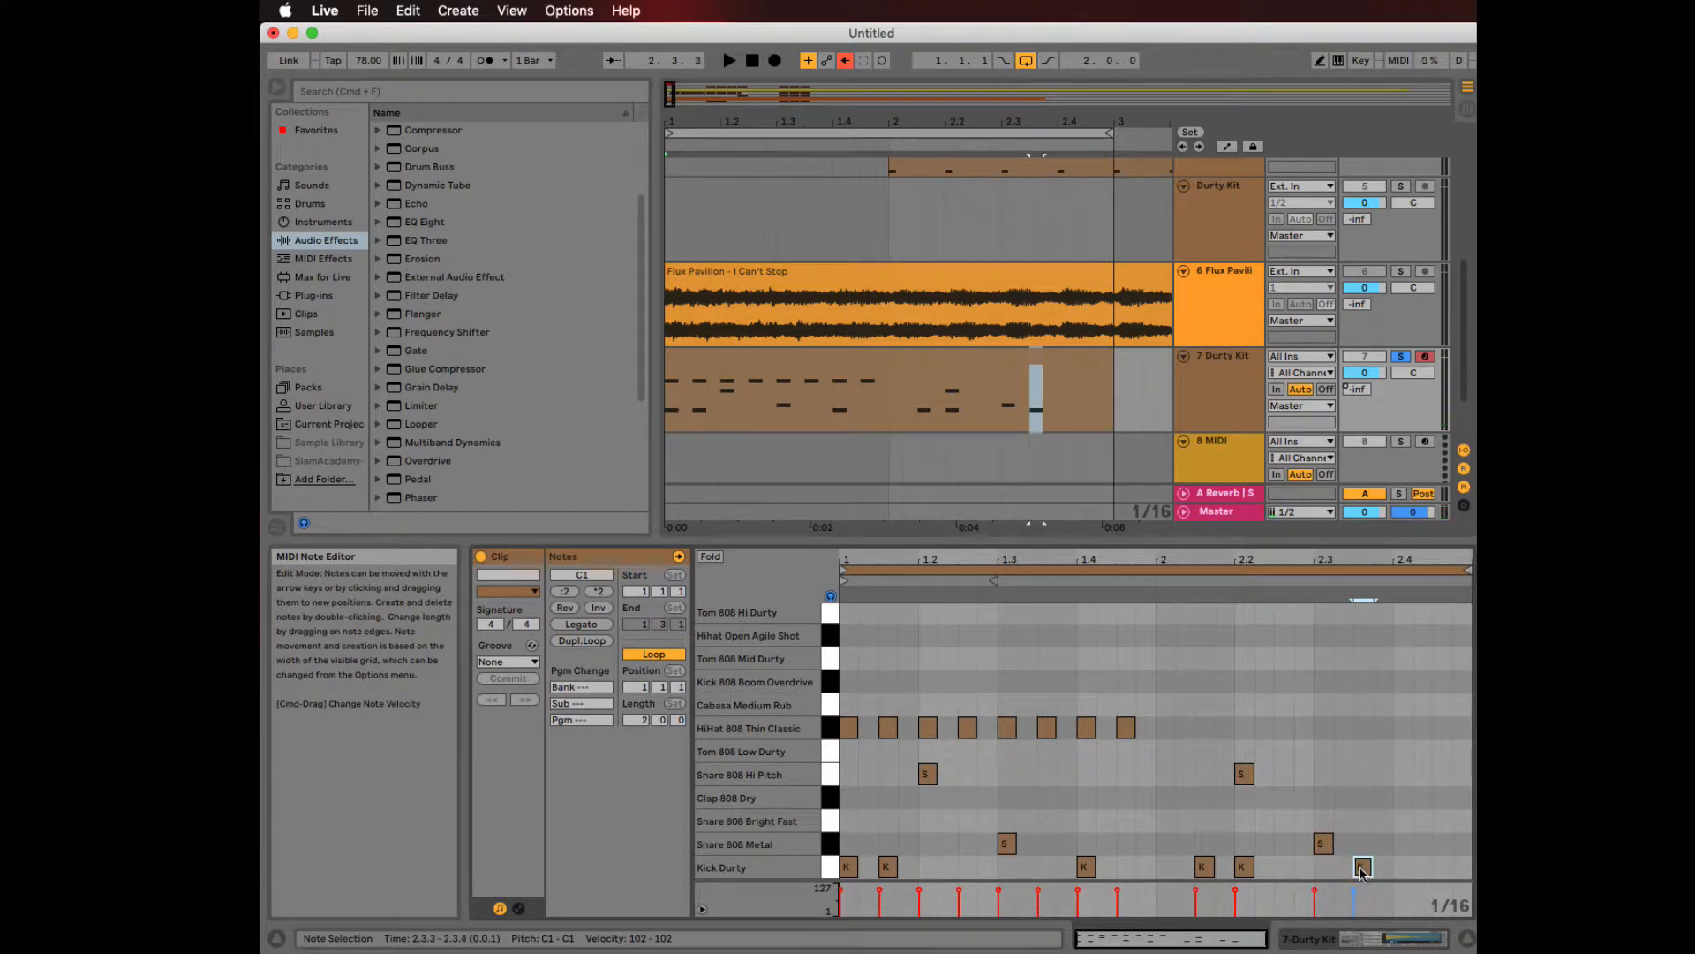
{"action": "mouse_move", "coordinate": [1159, 740]}
{"action": "left_mouse_down"}
{"action": "mouse_move", "coordinate": [845, 735]}
{"action": "mouse_move", "coordinate": [1169, 733]}
{"action": "left_mouse_up"}
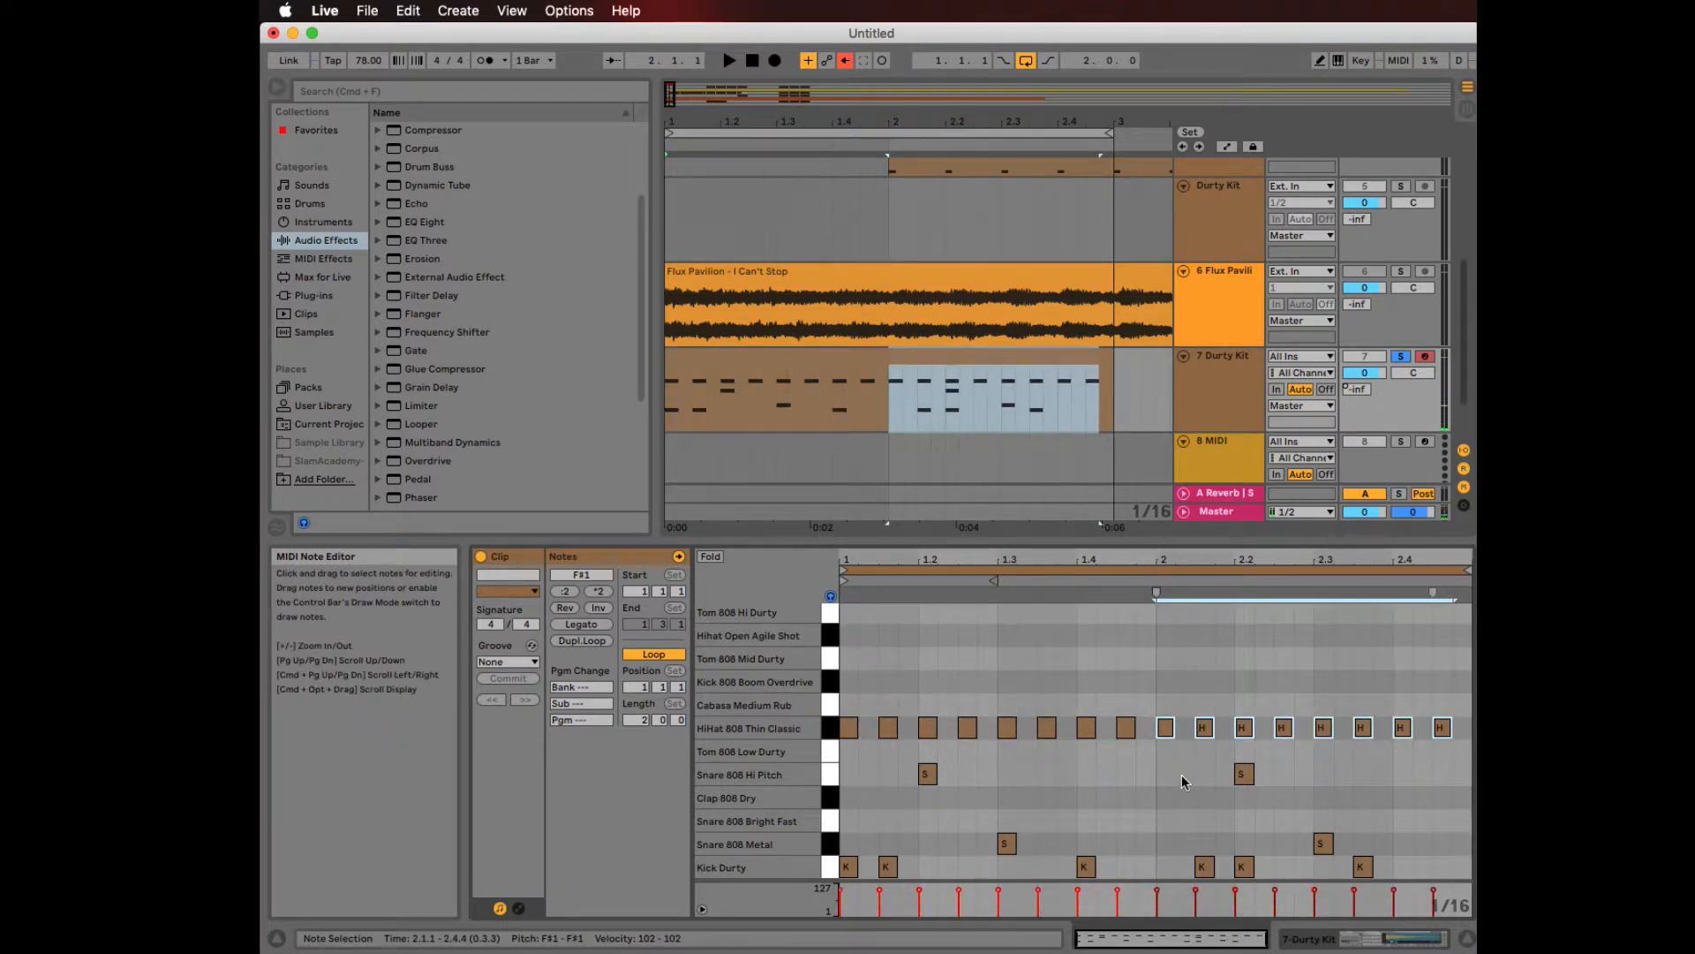
{"action": "key", "text": "space"}
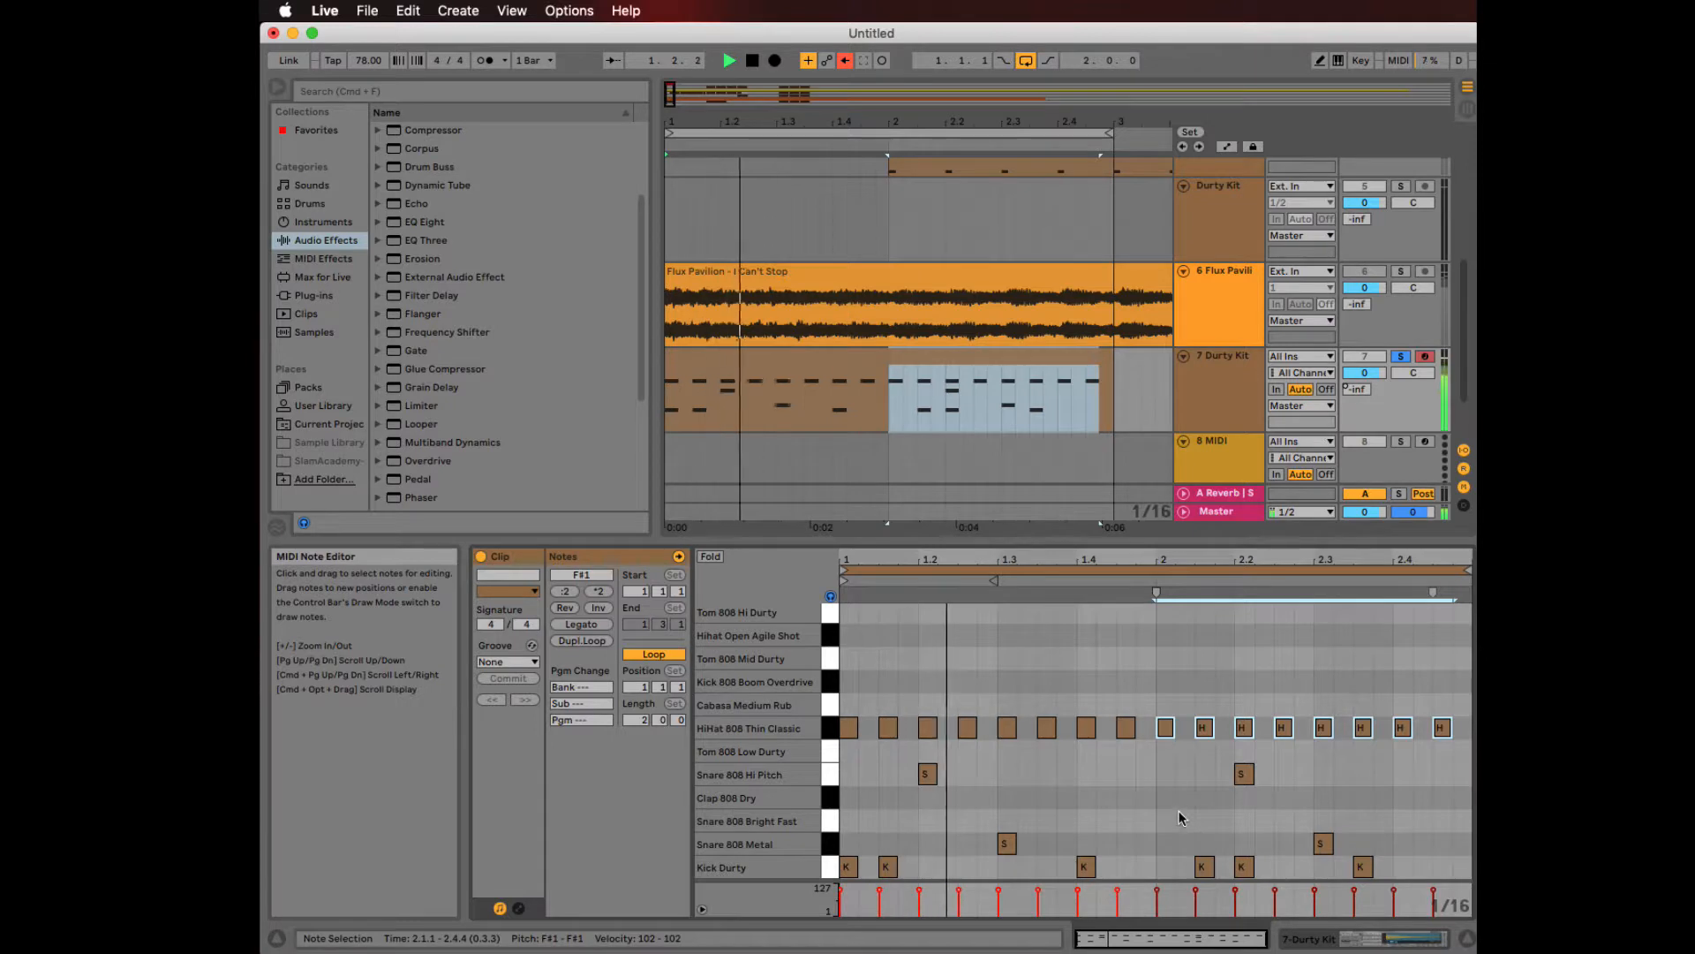
{"action": "key", "text": "space"}
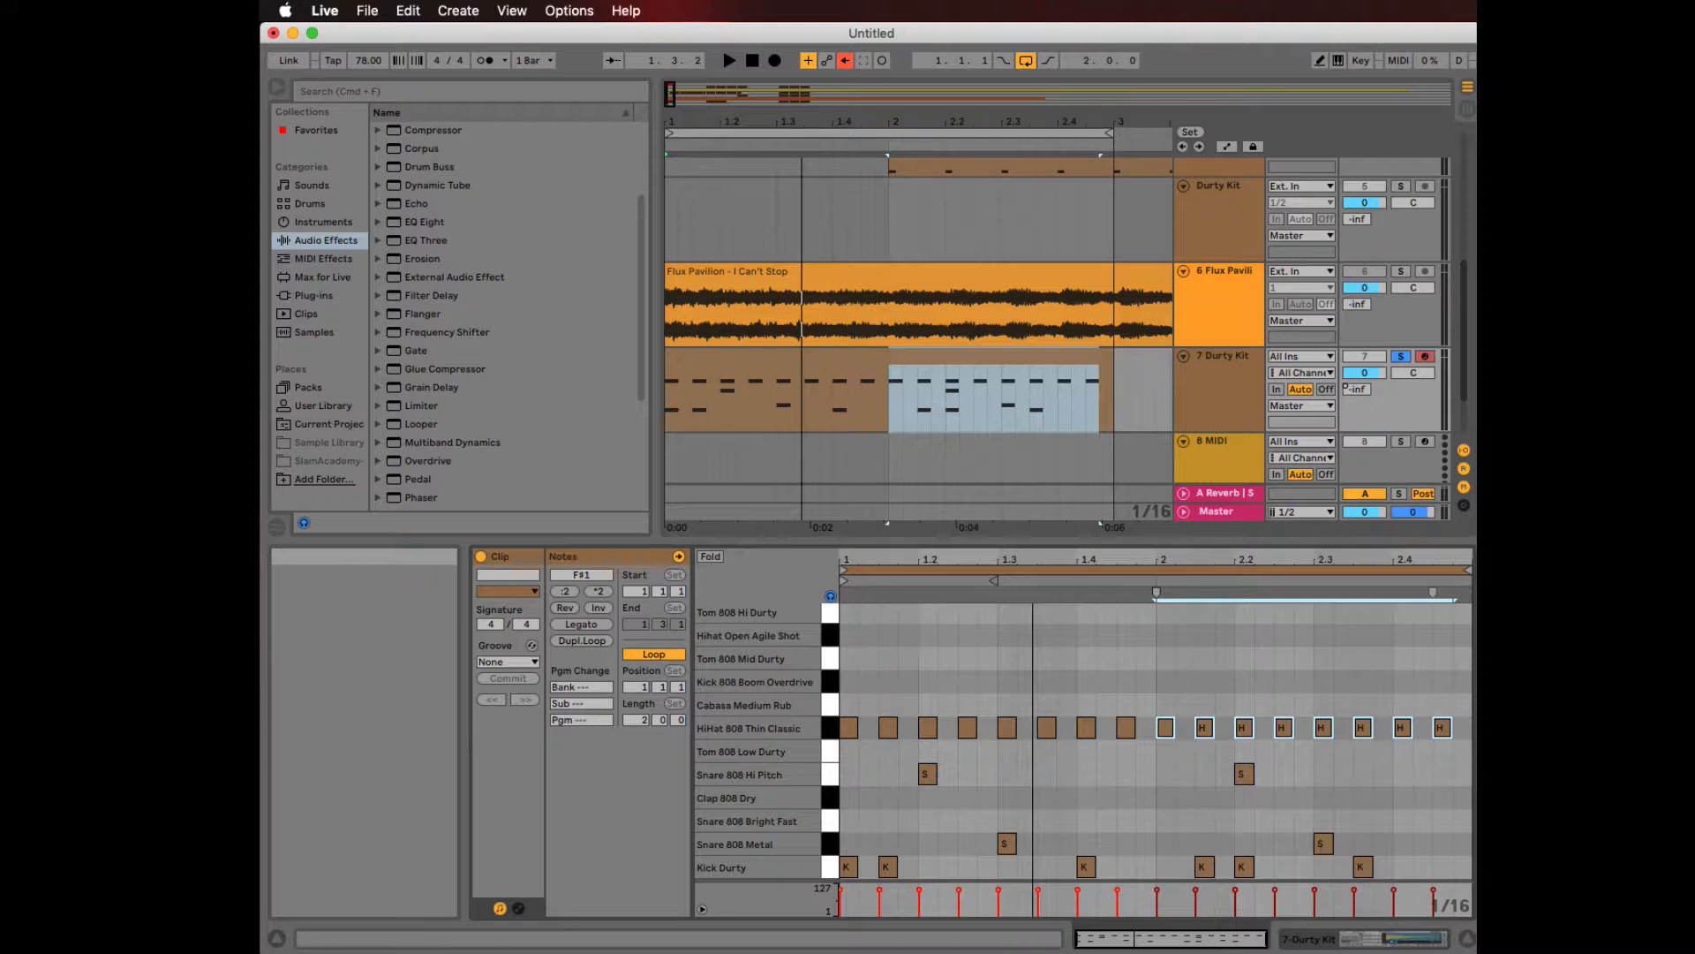
- Set the project tempo to 140 BPM and play back the two-bar loop
{"action": "left_click", "coordinate": [358, 60]}
{"action": "type", "text": "140"}
{"action": "key", "text": "Return"}
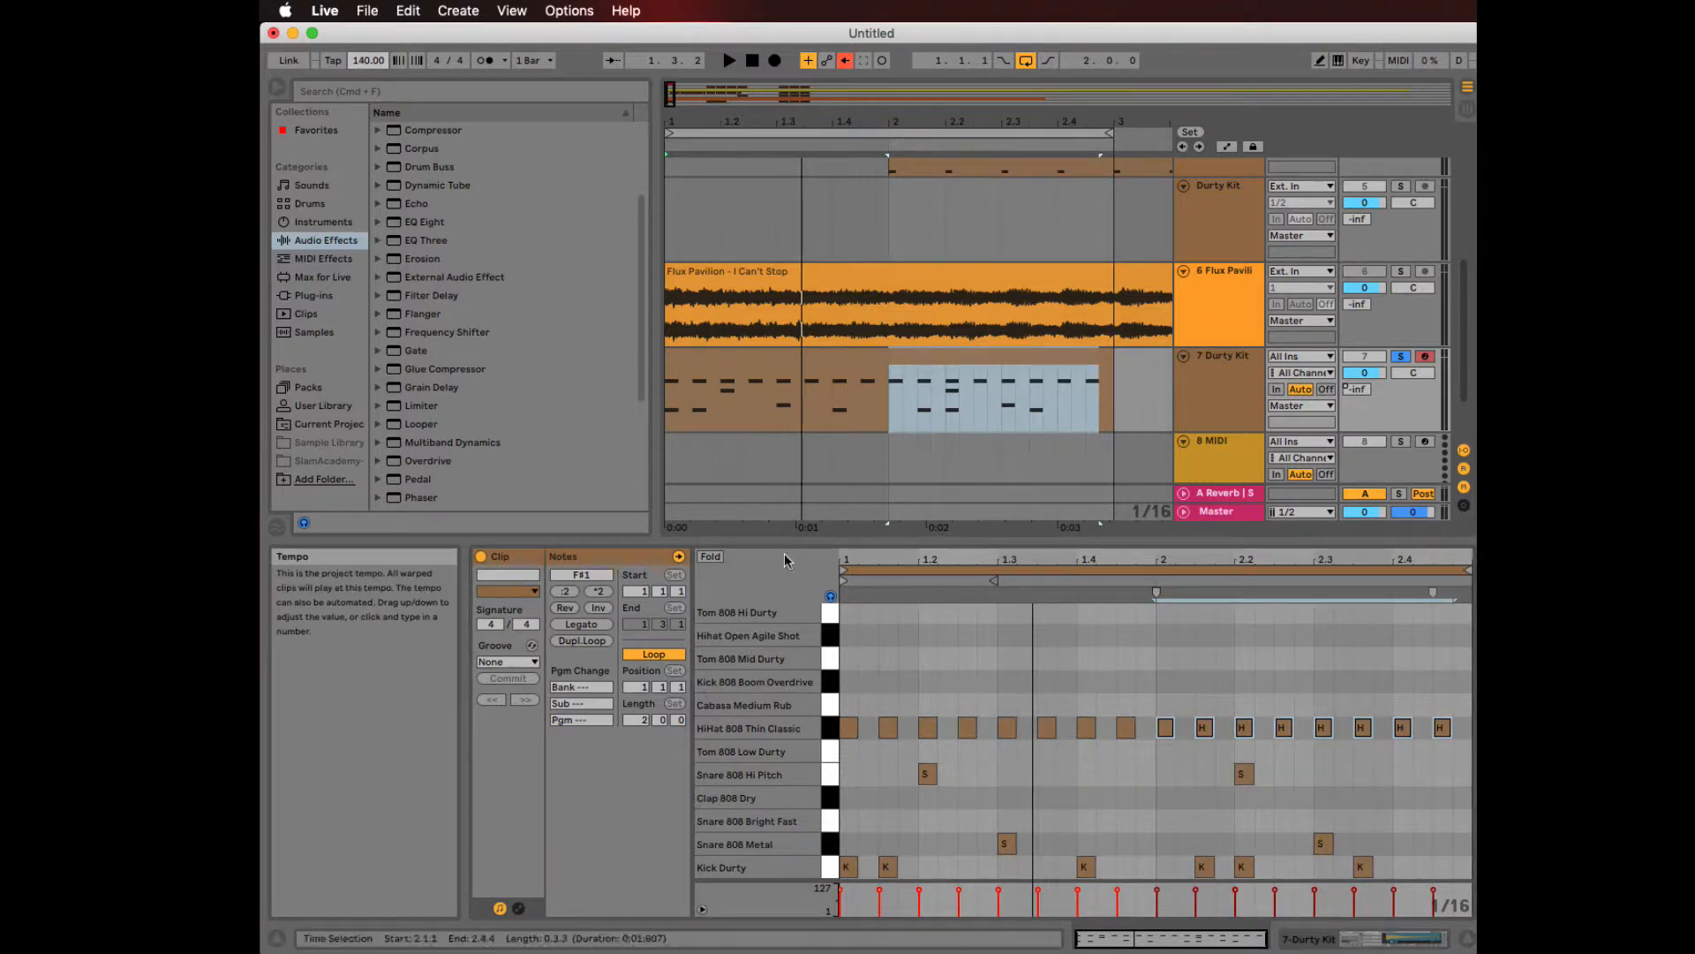
{"action": "key", "text": "space"}
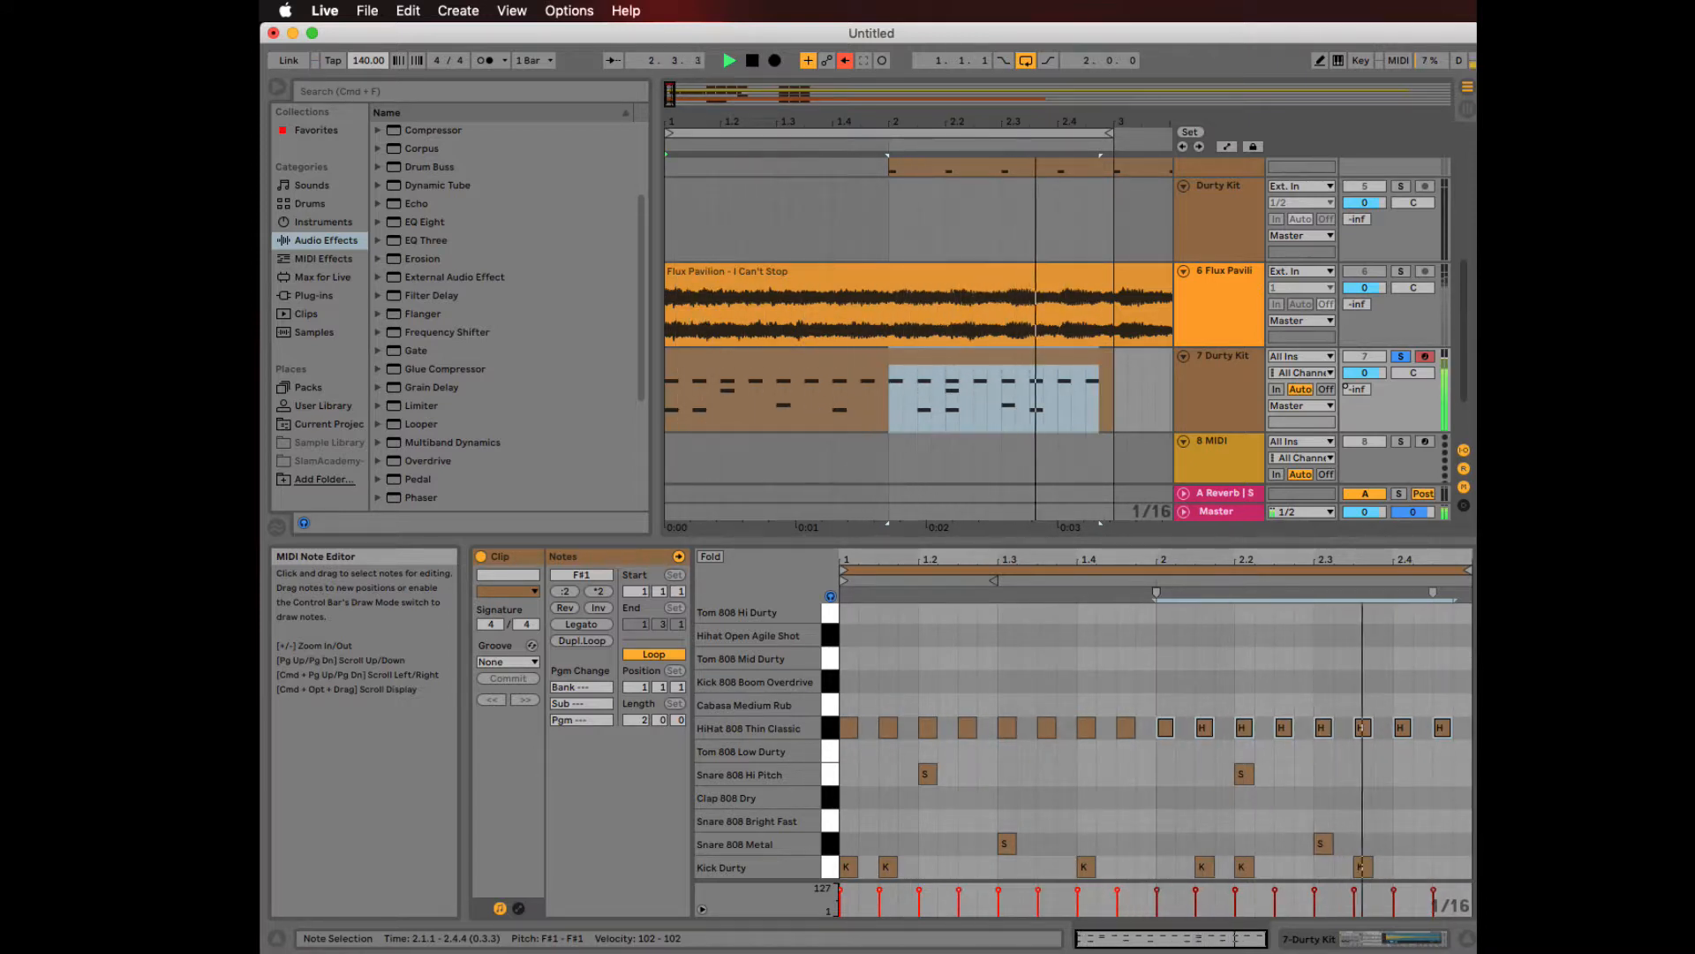
{"action": "key", "text": "space"}
{"action": "left_click", "coordinate": [1137, 649]}
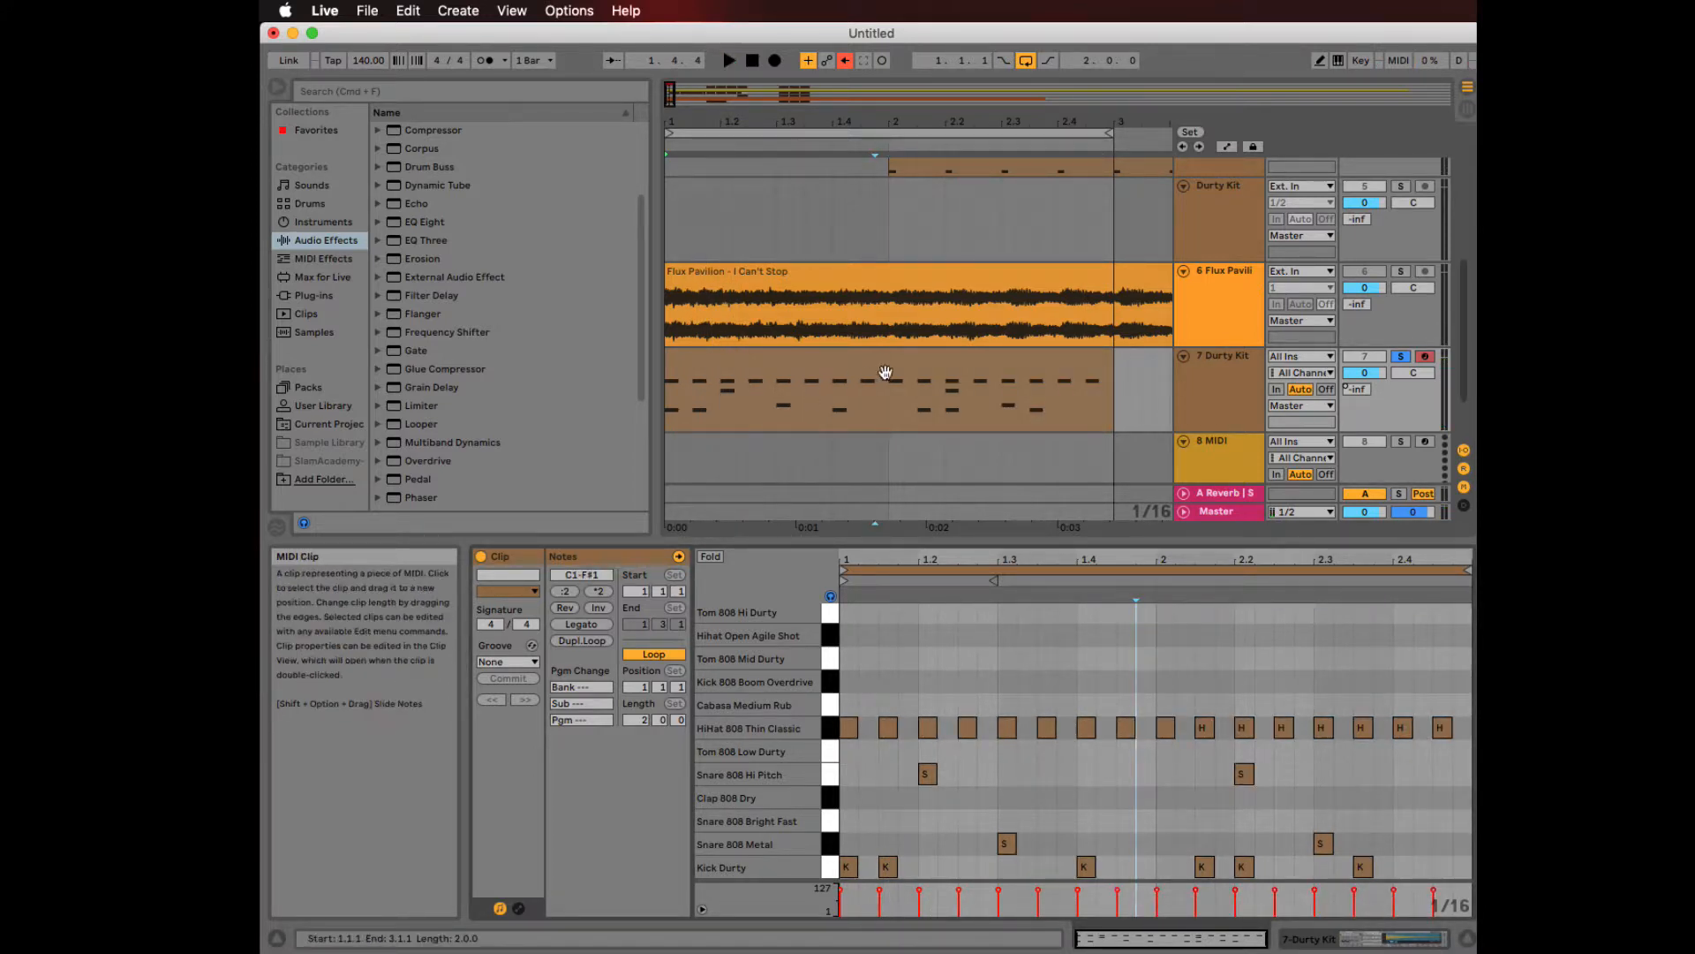
- Extend the Durty Kit clip to the start of bar 4 and set its loop length to 4 bars
{"action": "left_click", "coordinate": [942, 379]}
{"action": "scroll", "coordinate": [941, 379], "scroll_direction": "right", "scroll_amount": 5}
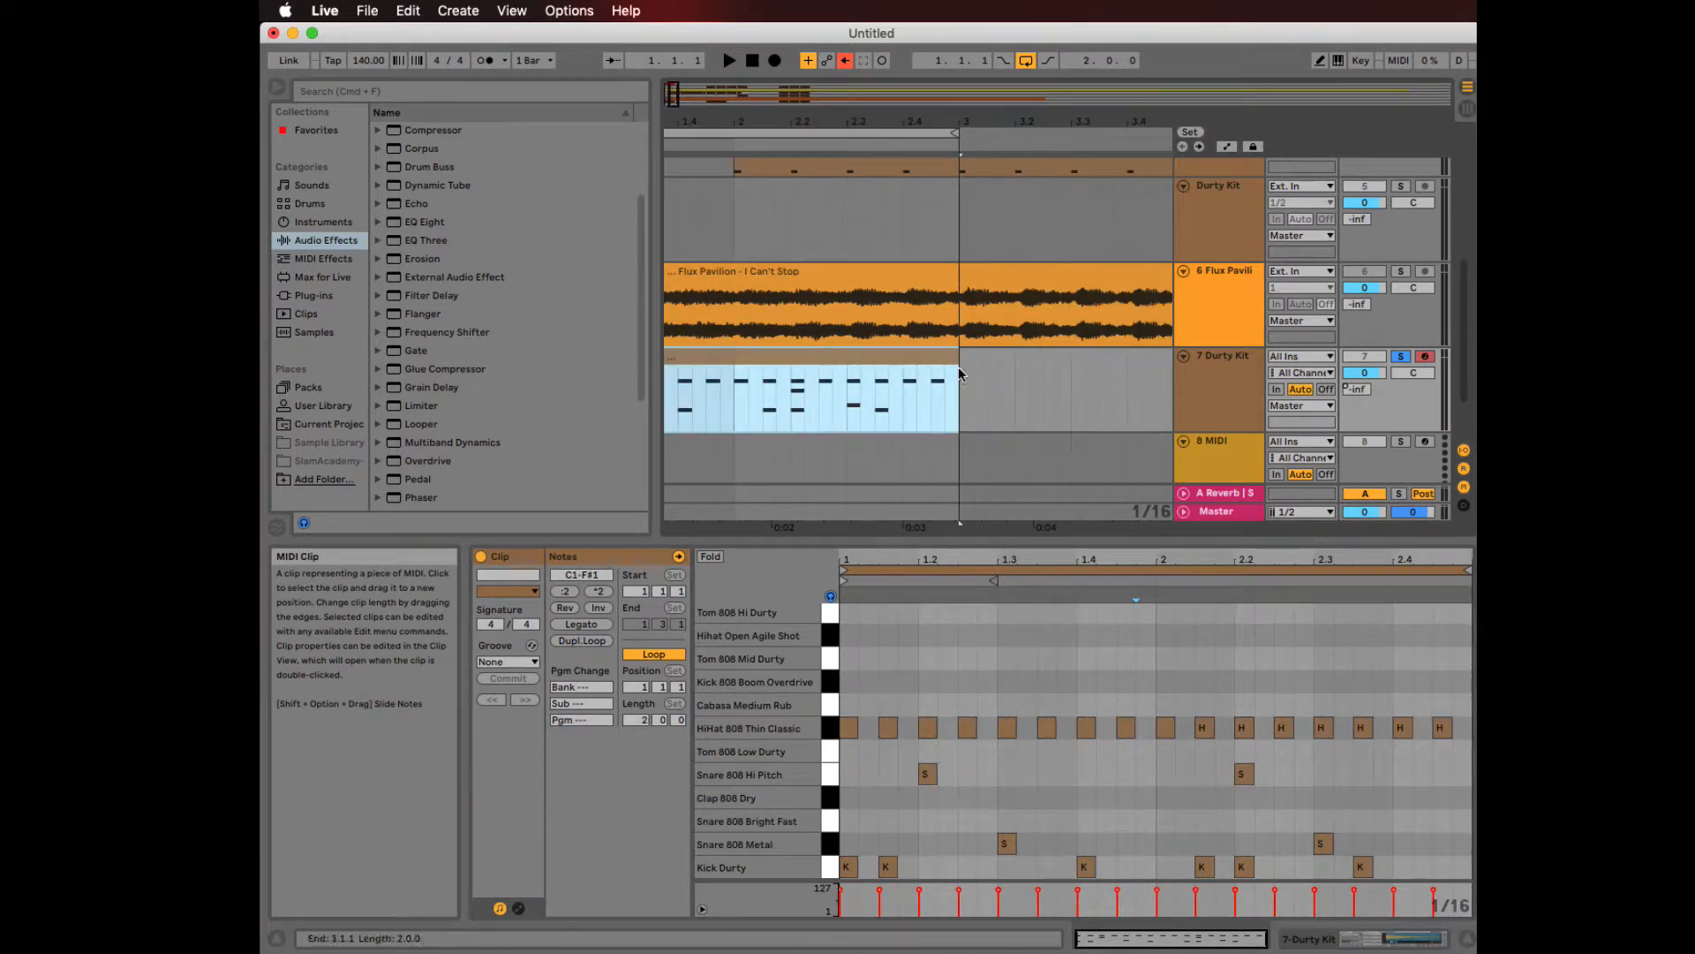
{"action": "left_click_drag", "start_coordinate": [953, 355], "coordinate": [1111, 378]}
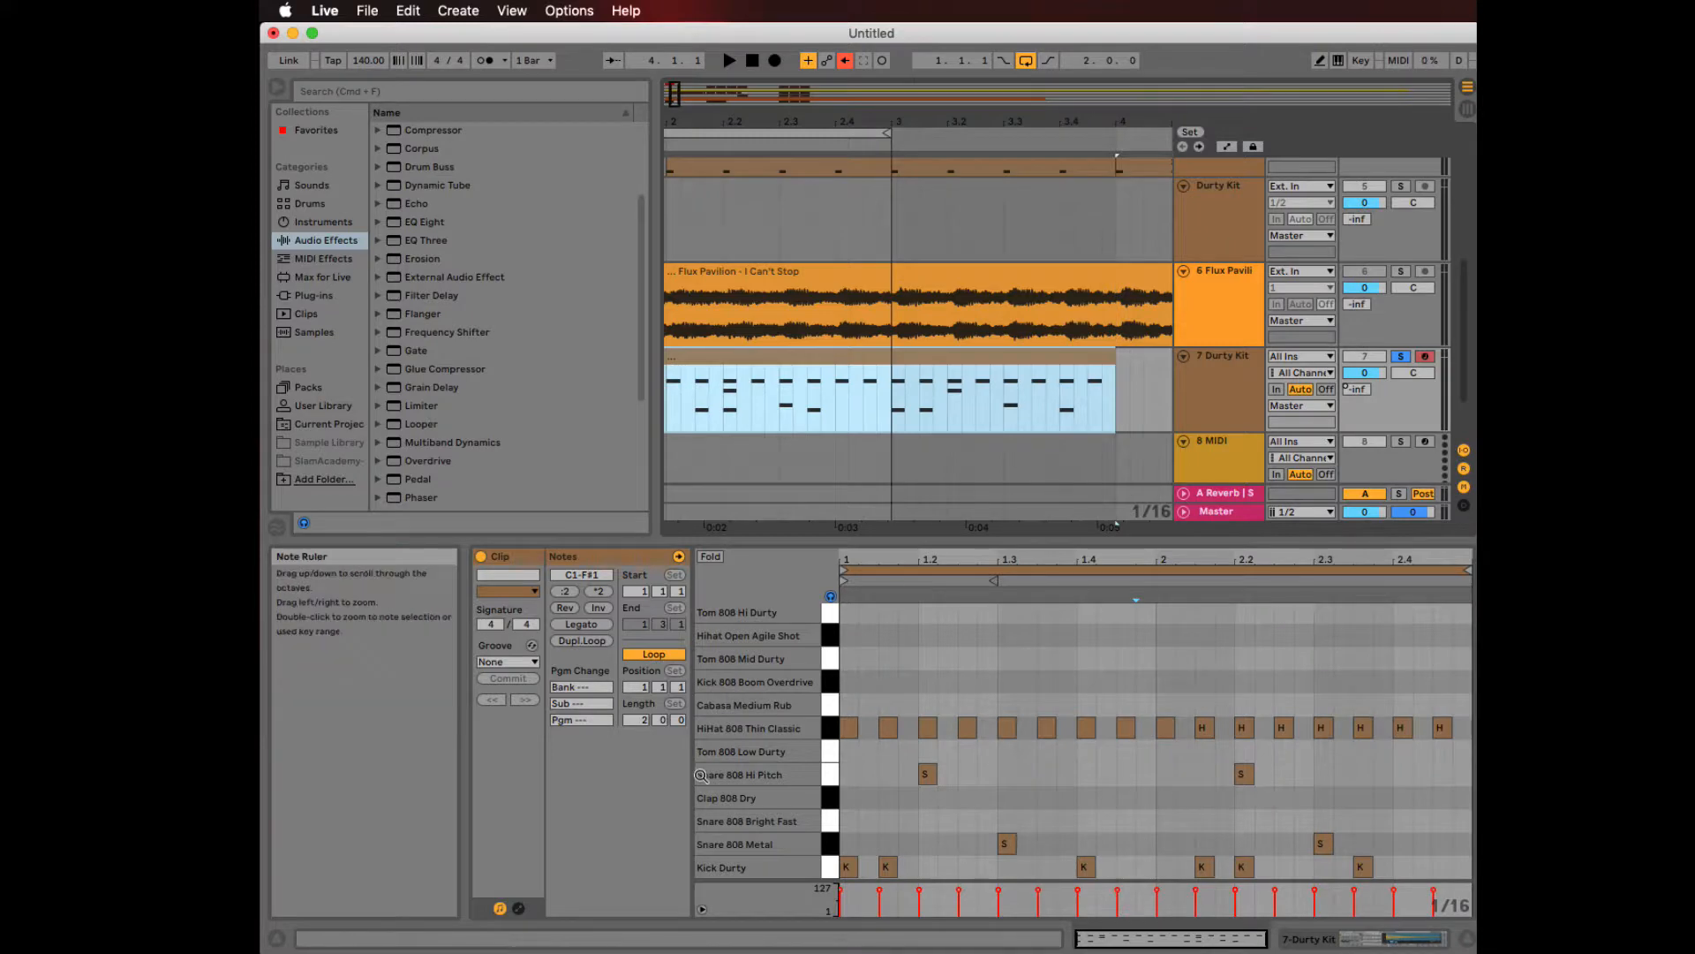
{"action": "left_click", "coordinate": [642, 721]}
{"action": "type", "text": "4"}
{"action": "key", "text": "Return"}
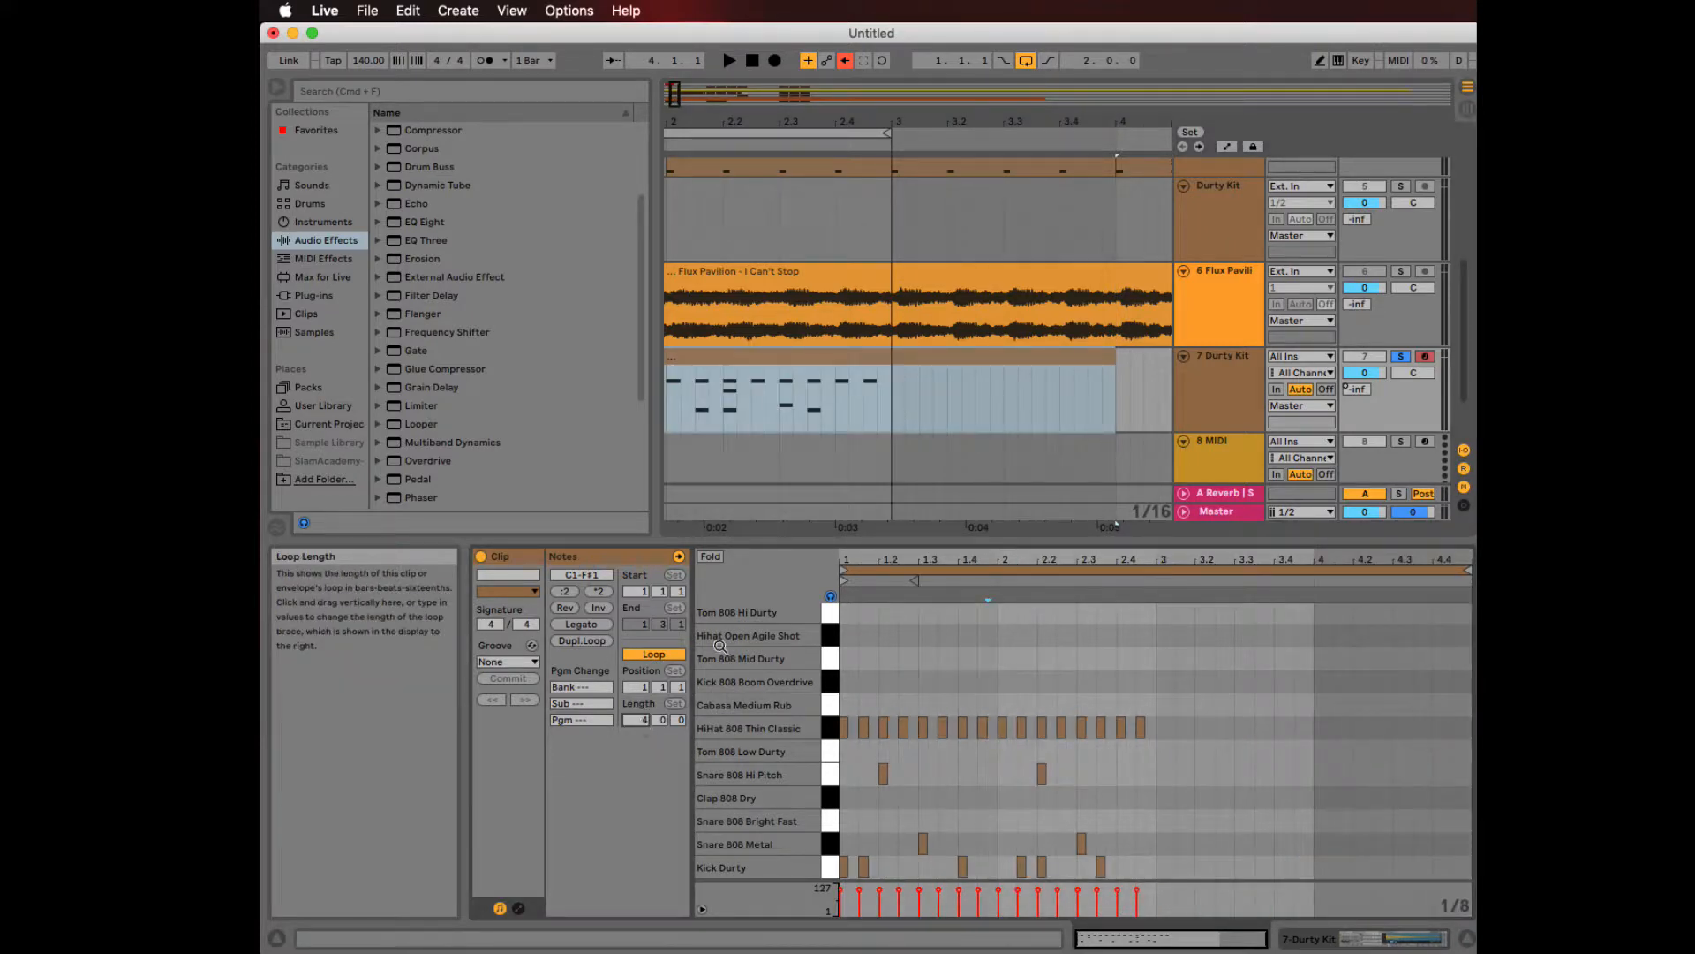
- Extend the Durty Kit clip in the arrangement to the start of bar 5
{"action": "left_click", "coordinate": [900, 272]}
{"action": "left_click", "coordinate": [906, 389]}
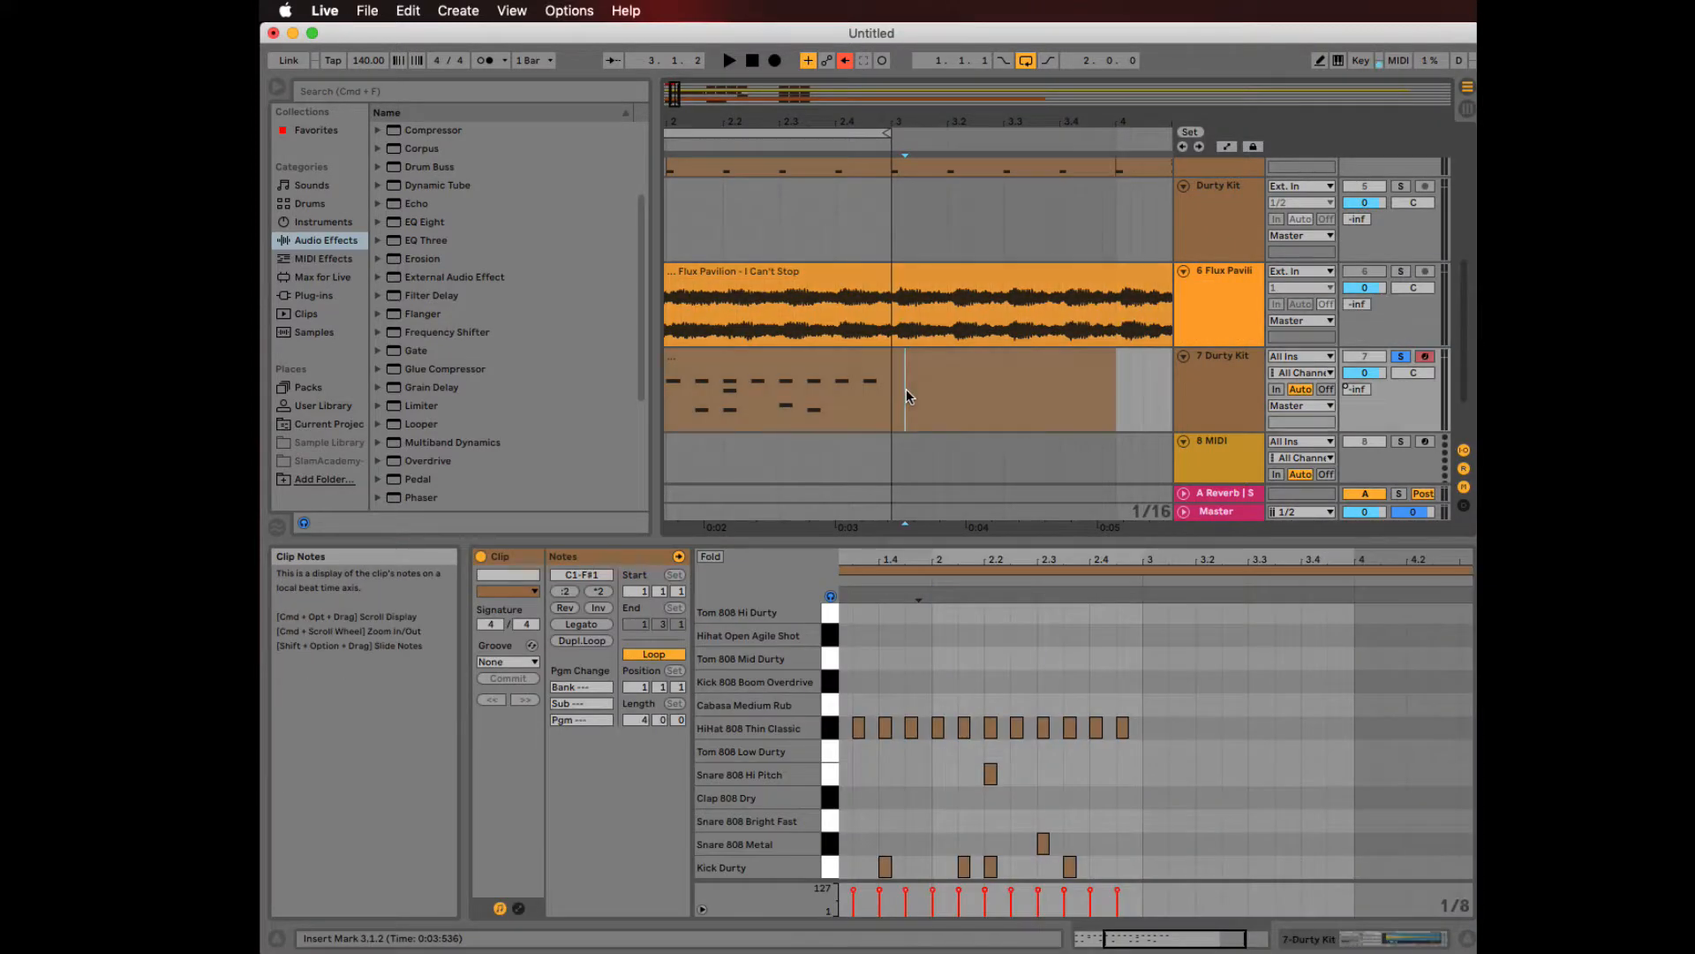
{"action": "left_click", "coordinate": [843, 362]}
{"action": "scroll", "coordinate": [875, 365], "scroll_direction": "right", "scroll_amount": 3}
{"action": "scroll", "coordinate": [876, 365], "scroll_direction": "right", "scroll_amount": 2}
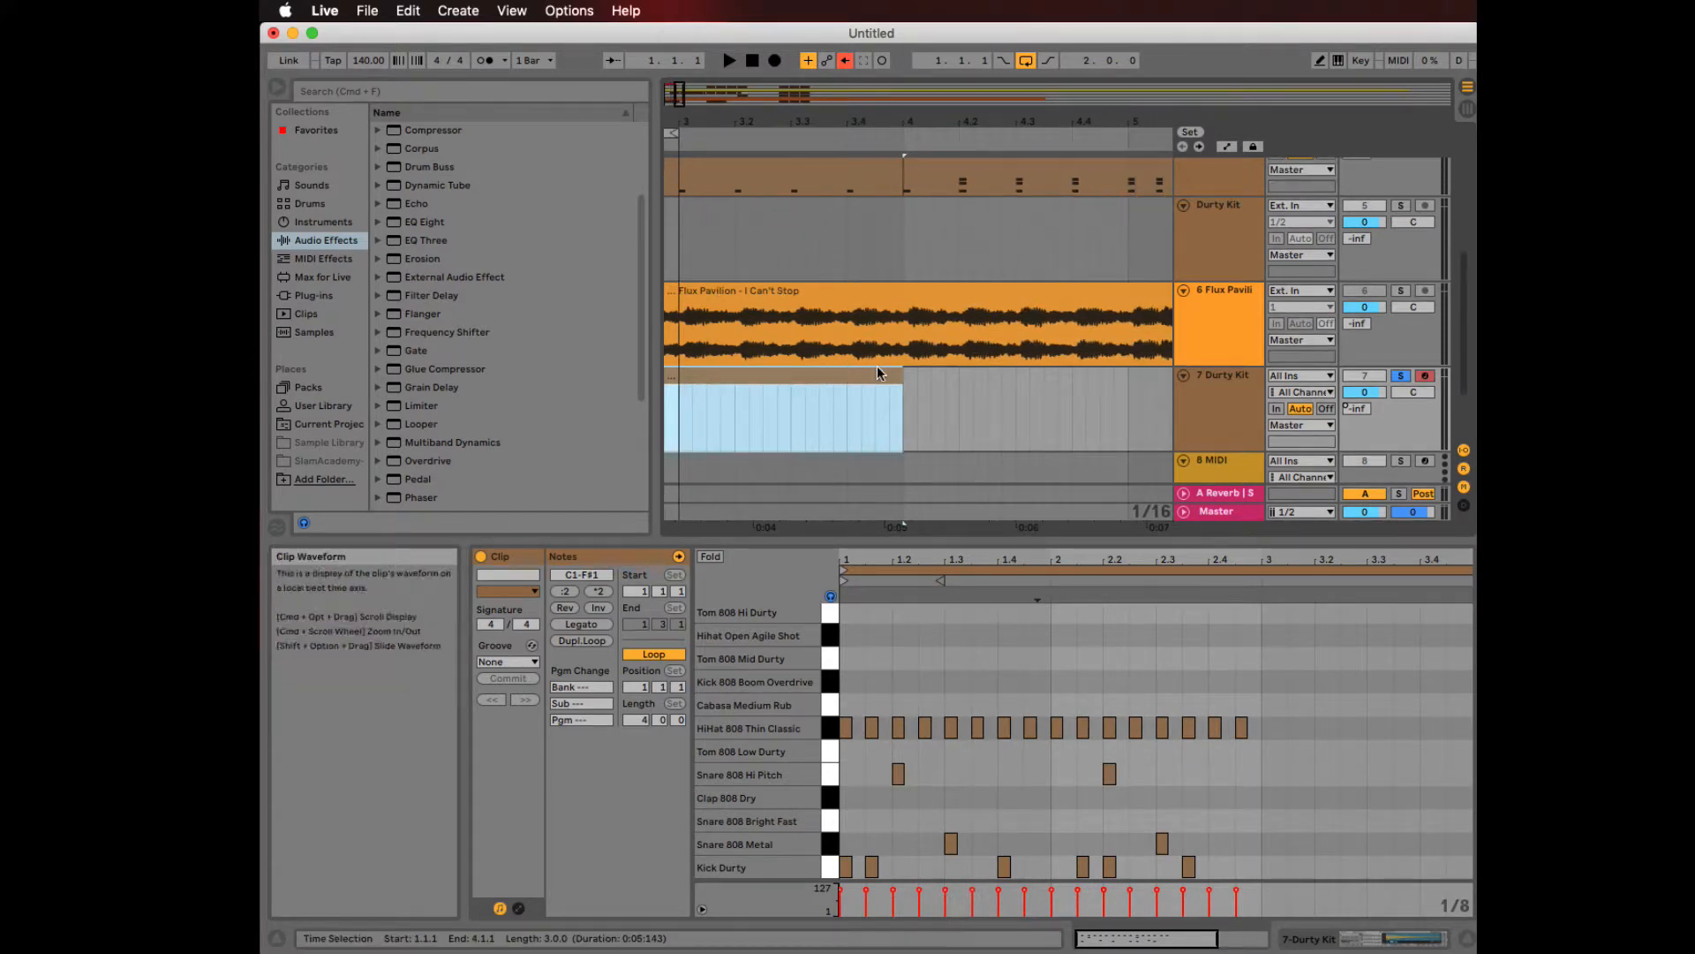
{"action": "left_click_drag", "start_coordinate": [903, 377], "coordinate": [1136, 377]}
{"action": "scroll", "coordinate": [961, 403], "scroll_direction": "left", "scroll_amount": 3}
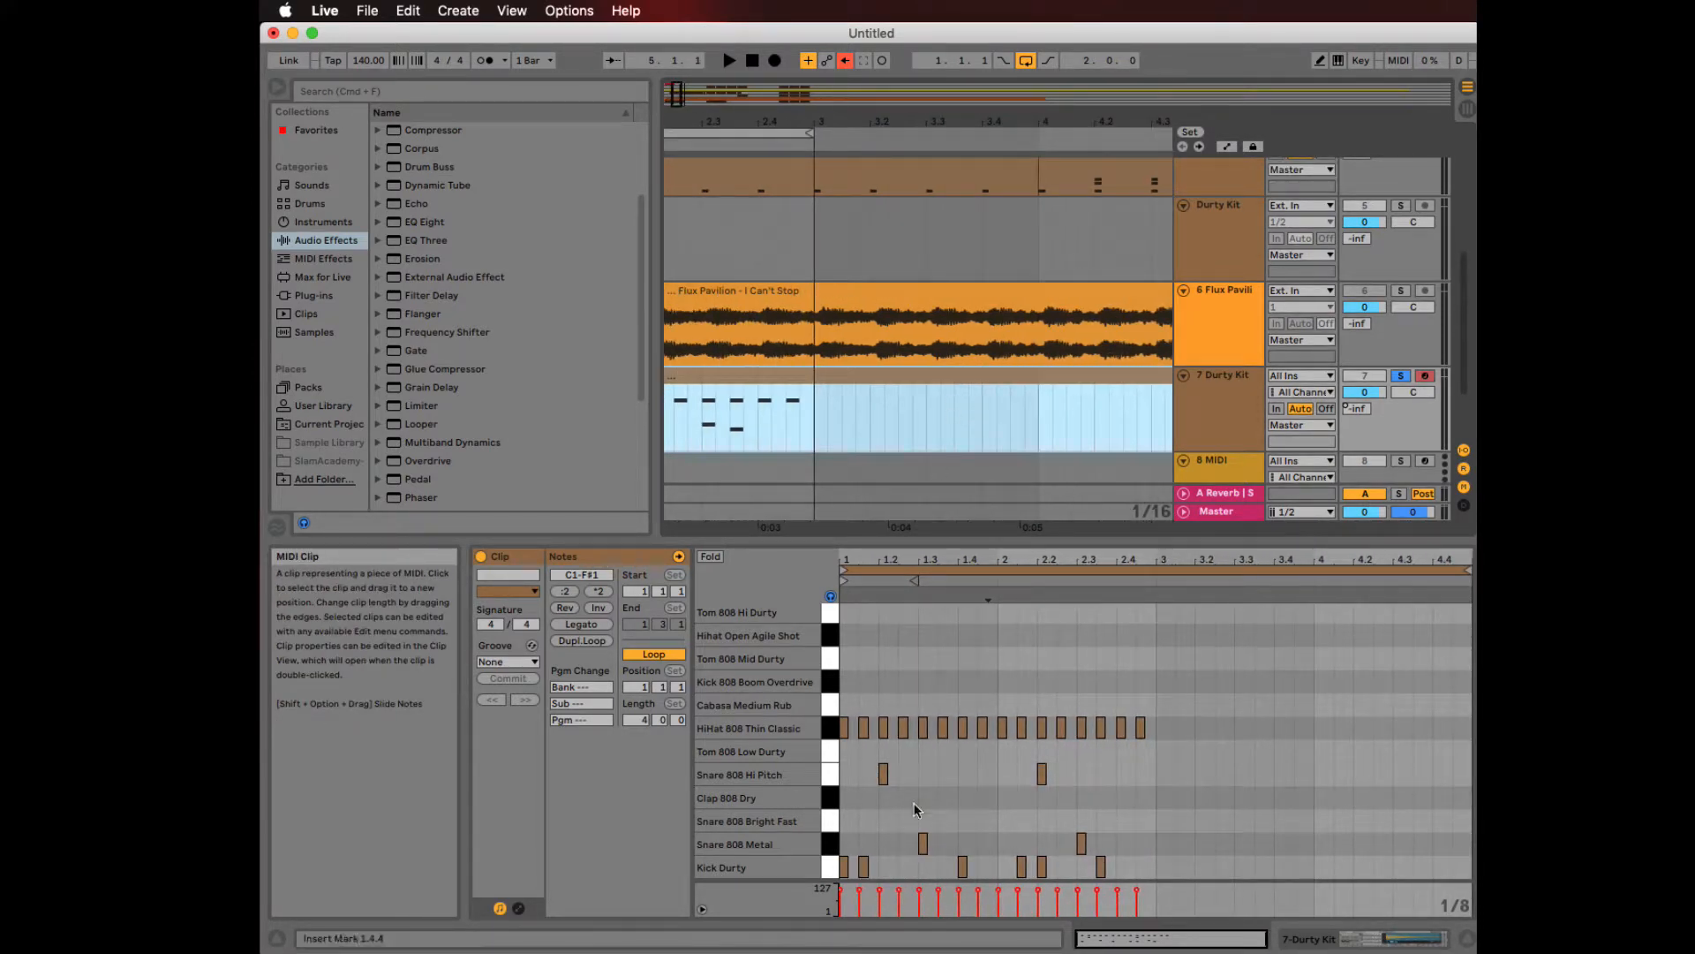
- Copy the last bar 2 kick to 3.1, 3.4, 4.2 and 4.3.3 in the clip
{"action": "left_click", "coordinate": [1167, 805]}
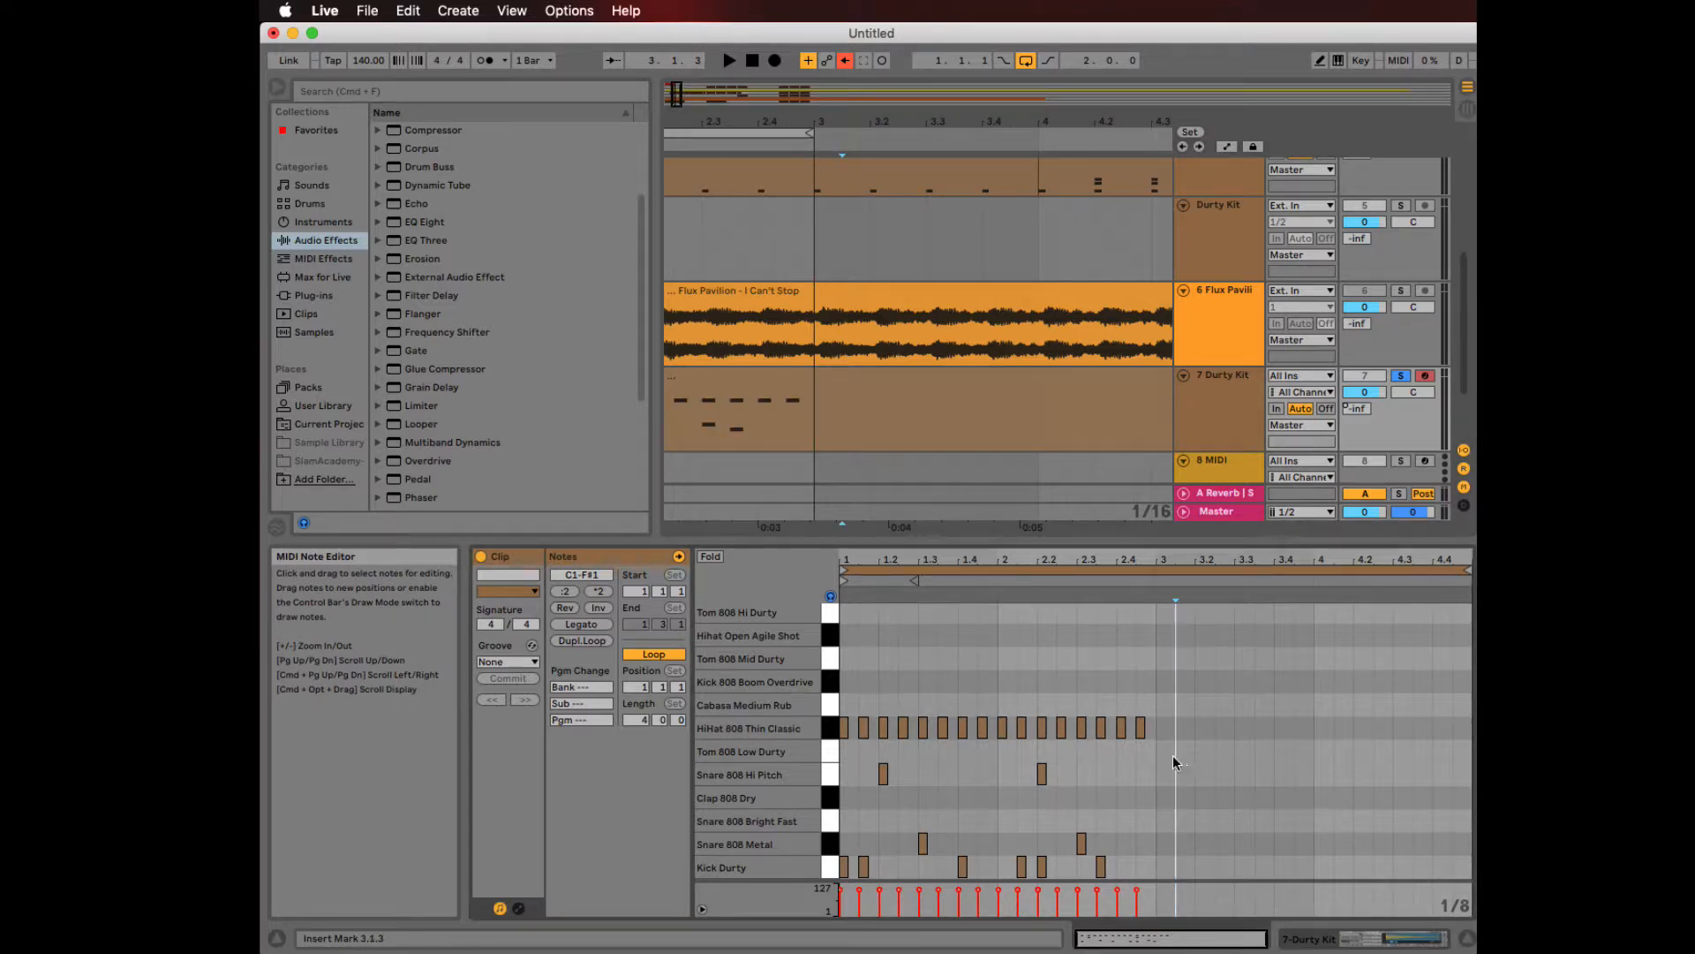
{"action": "left_click", "coordinate": [1101, 866]}
{"action": "left_click_drag", "start_coordinate": [1103, 869], "coordinate": [1162, 869]}
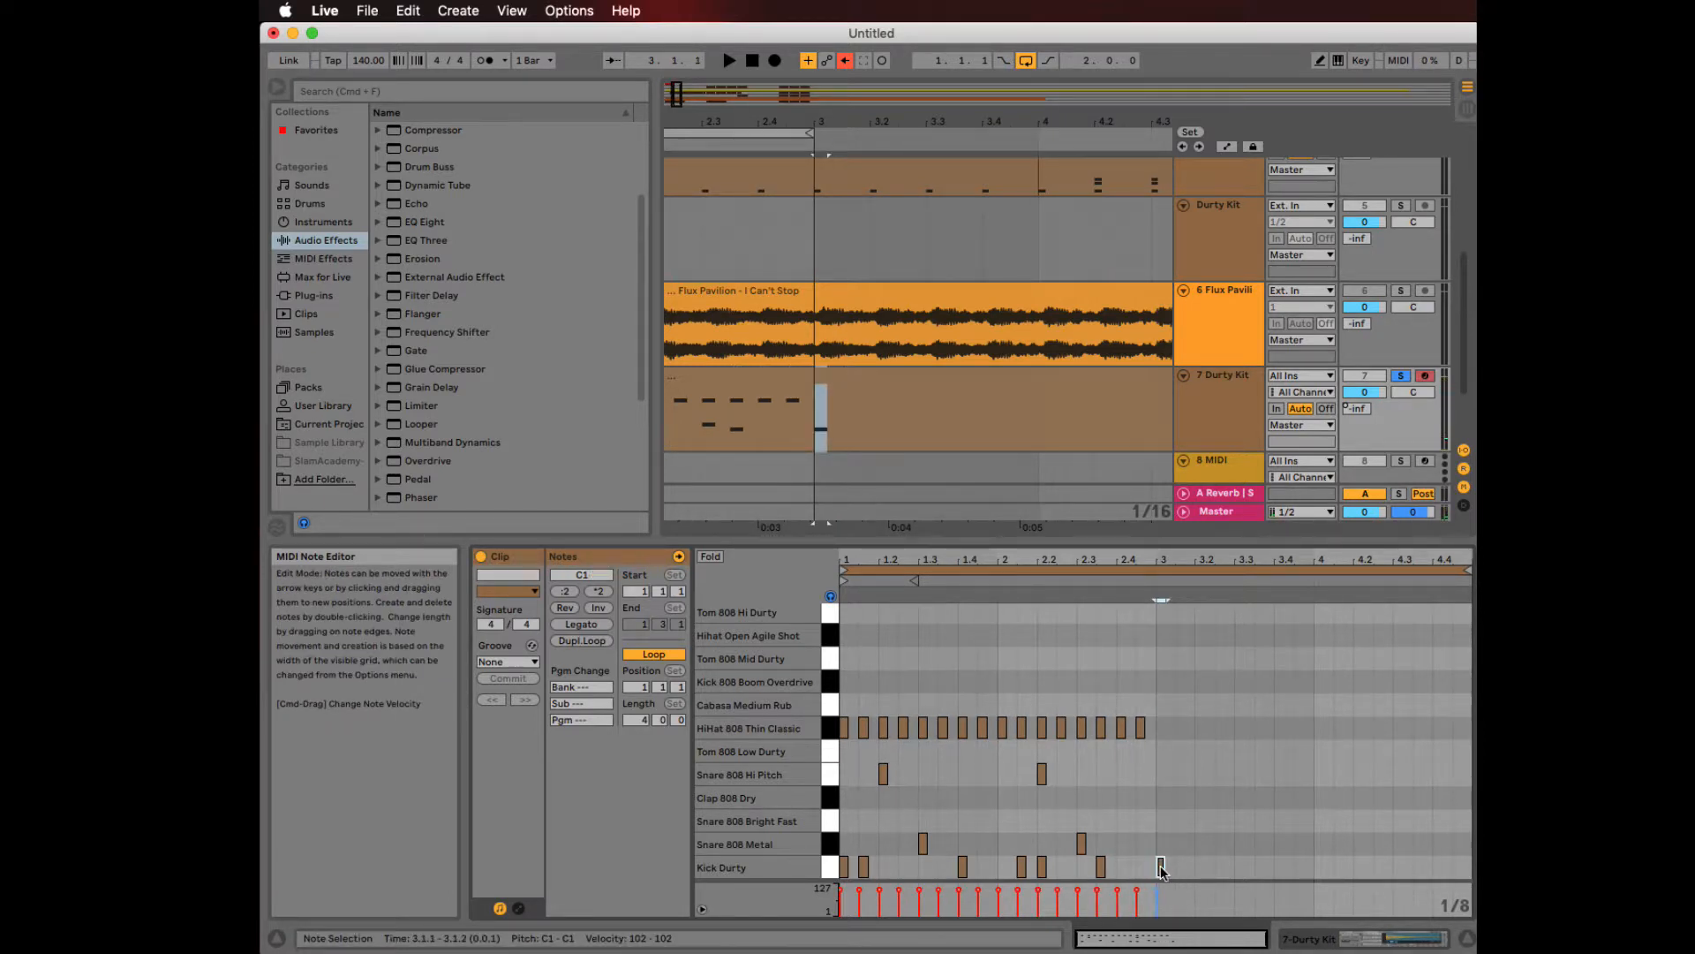
{"action": "left_click_drag", "start_coordinate": [1162, 869], "coordinate": [1360, 870]}
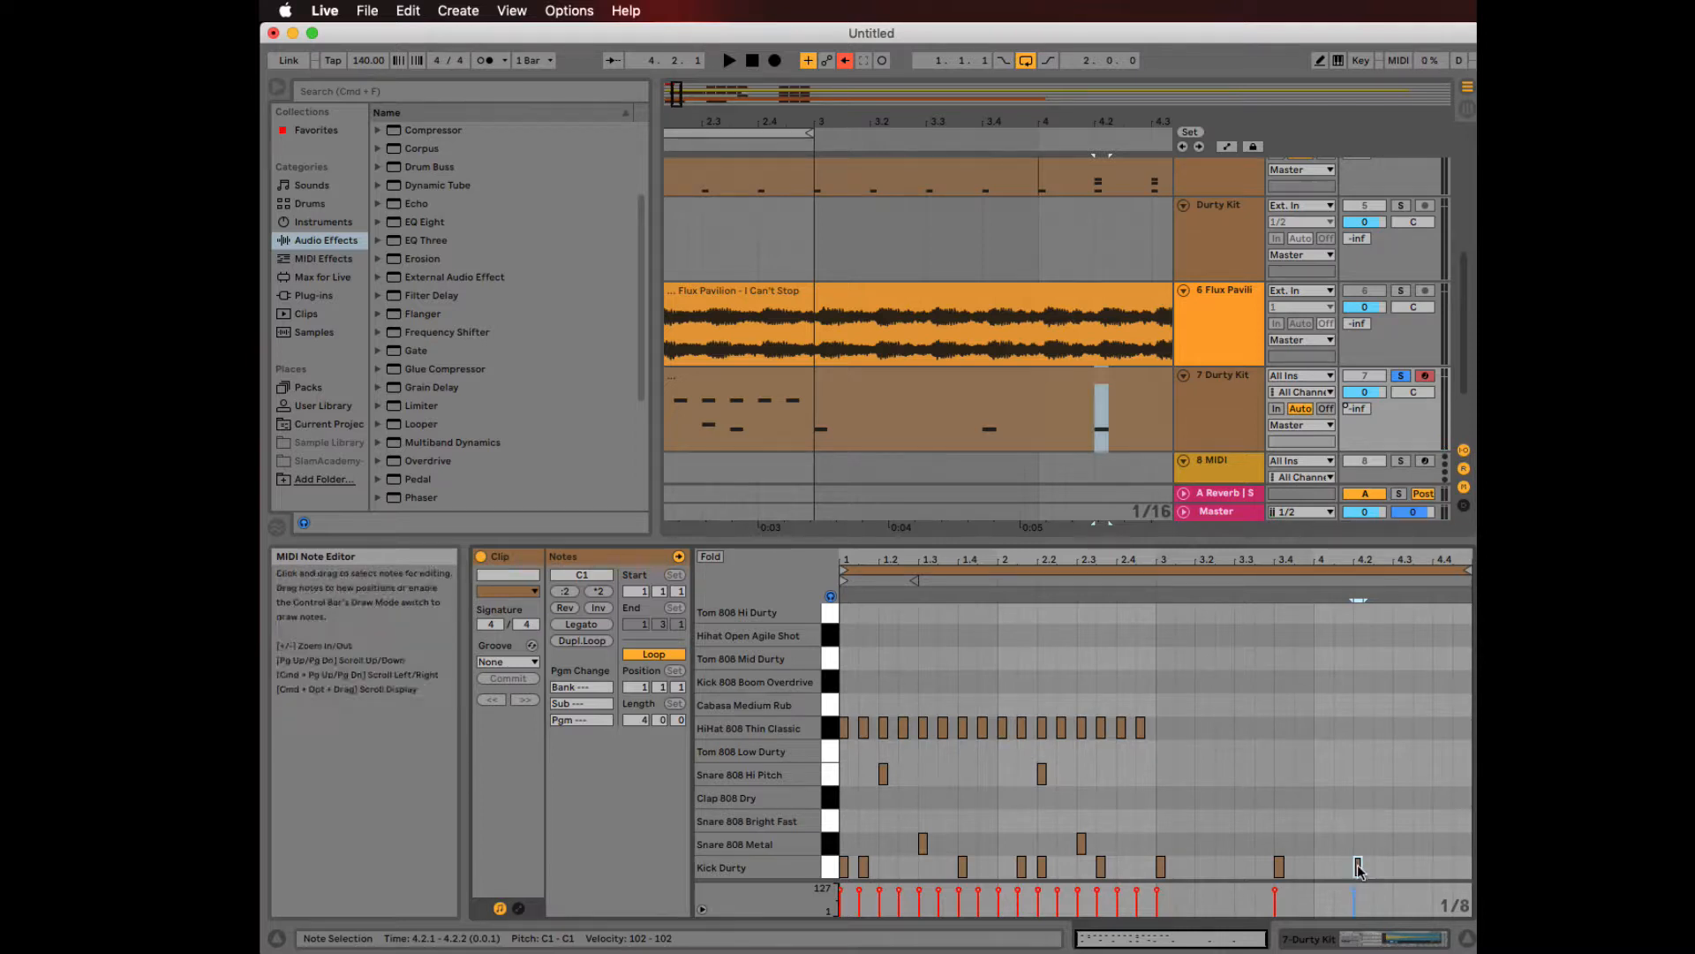
{"action": "left_click_drag", "start_coordinate": [1358, 869], "coordinate": [1417, 868]}
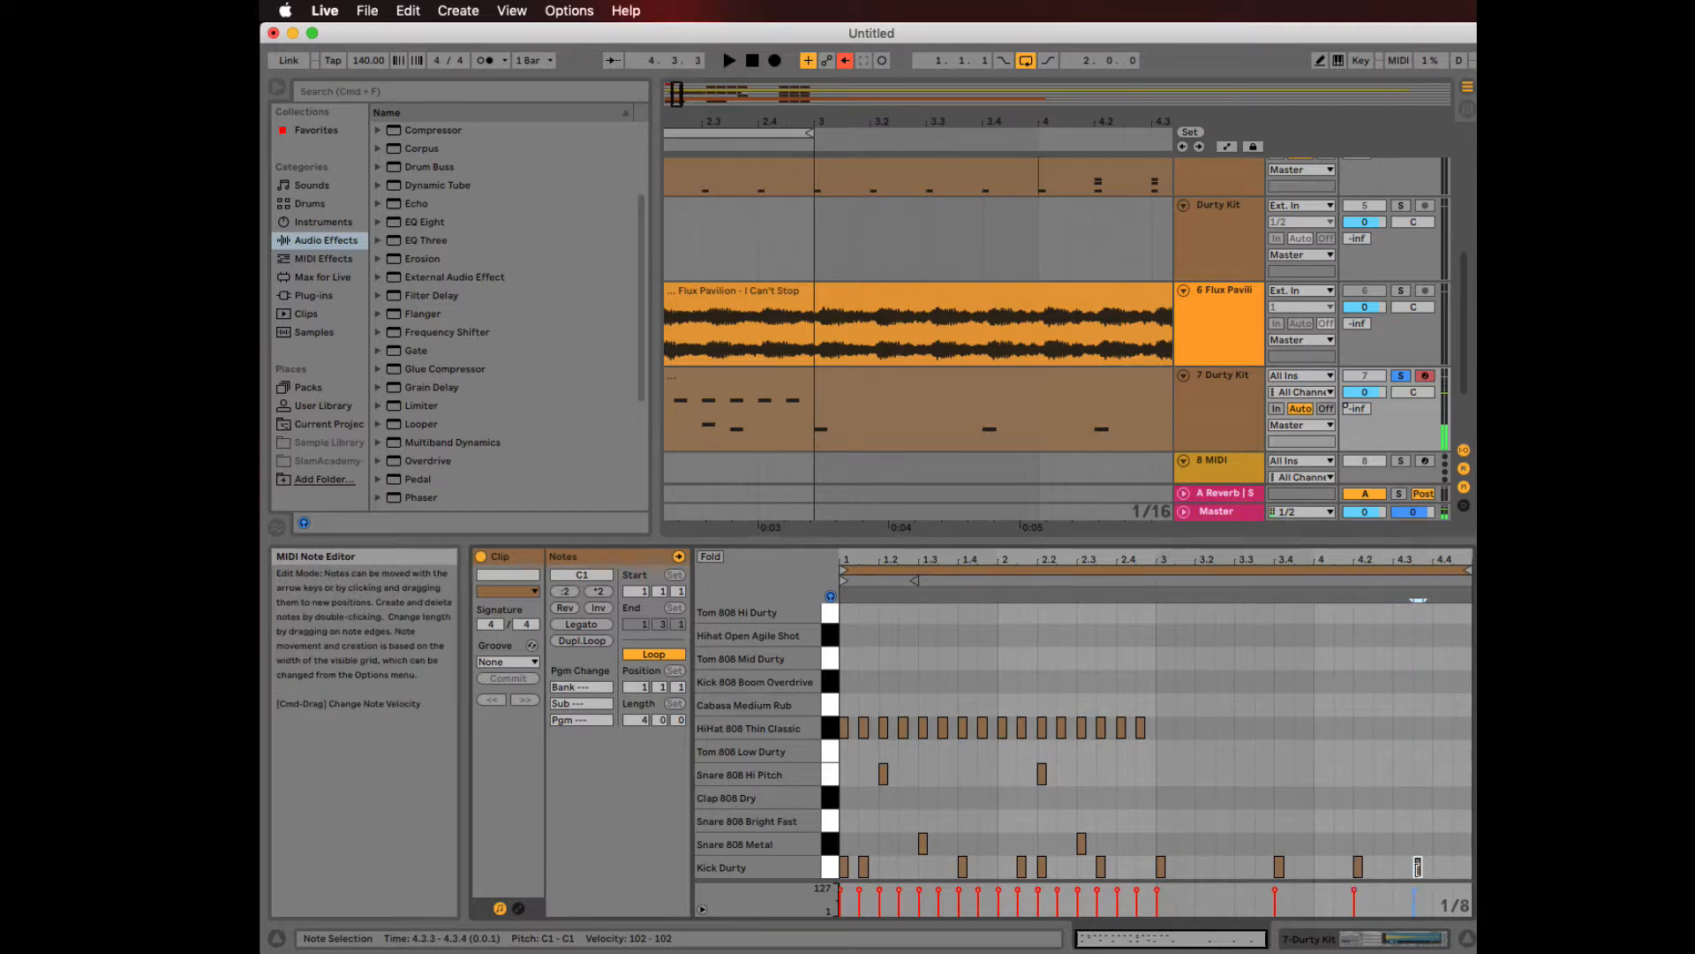
- Copy the Hi Pitch and Metal snares and the hi-hats into bars 3 and 4, and briefly play back the pattern
{"action": "left_click_drag", "start_coordinate": [1166, 839], "coordinate": [1358, 776]}
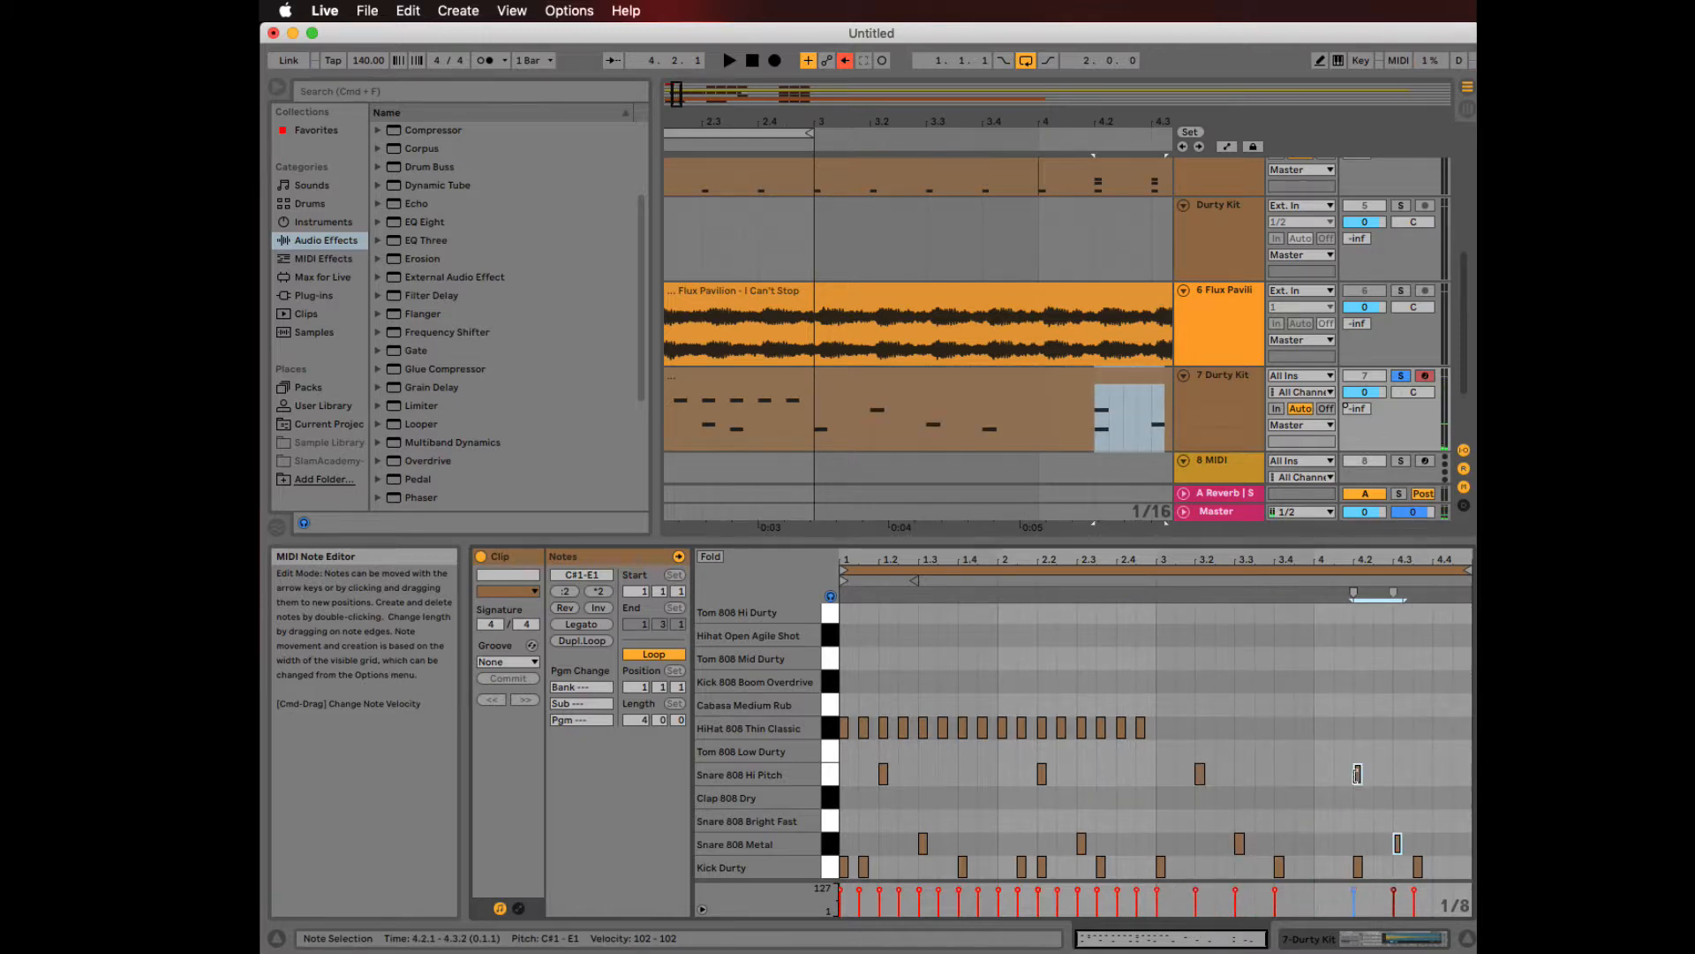
{"action": "left_click_drag", "start_coordinate": [1218, 725], "coordinate": [1327, 733]}
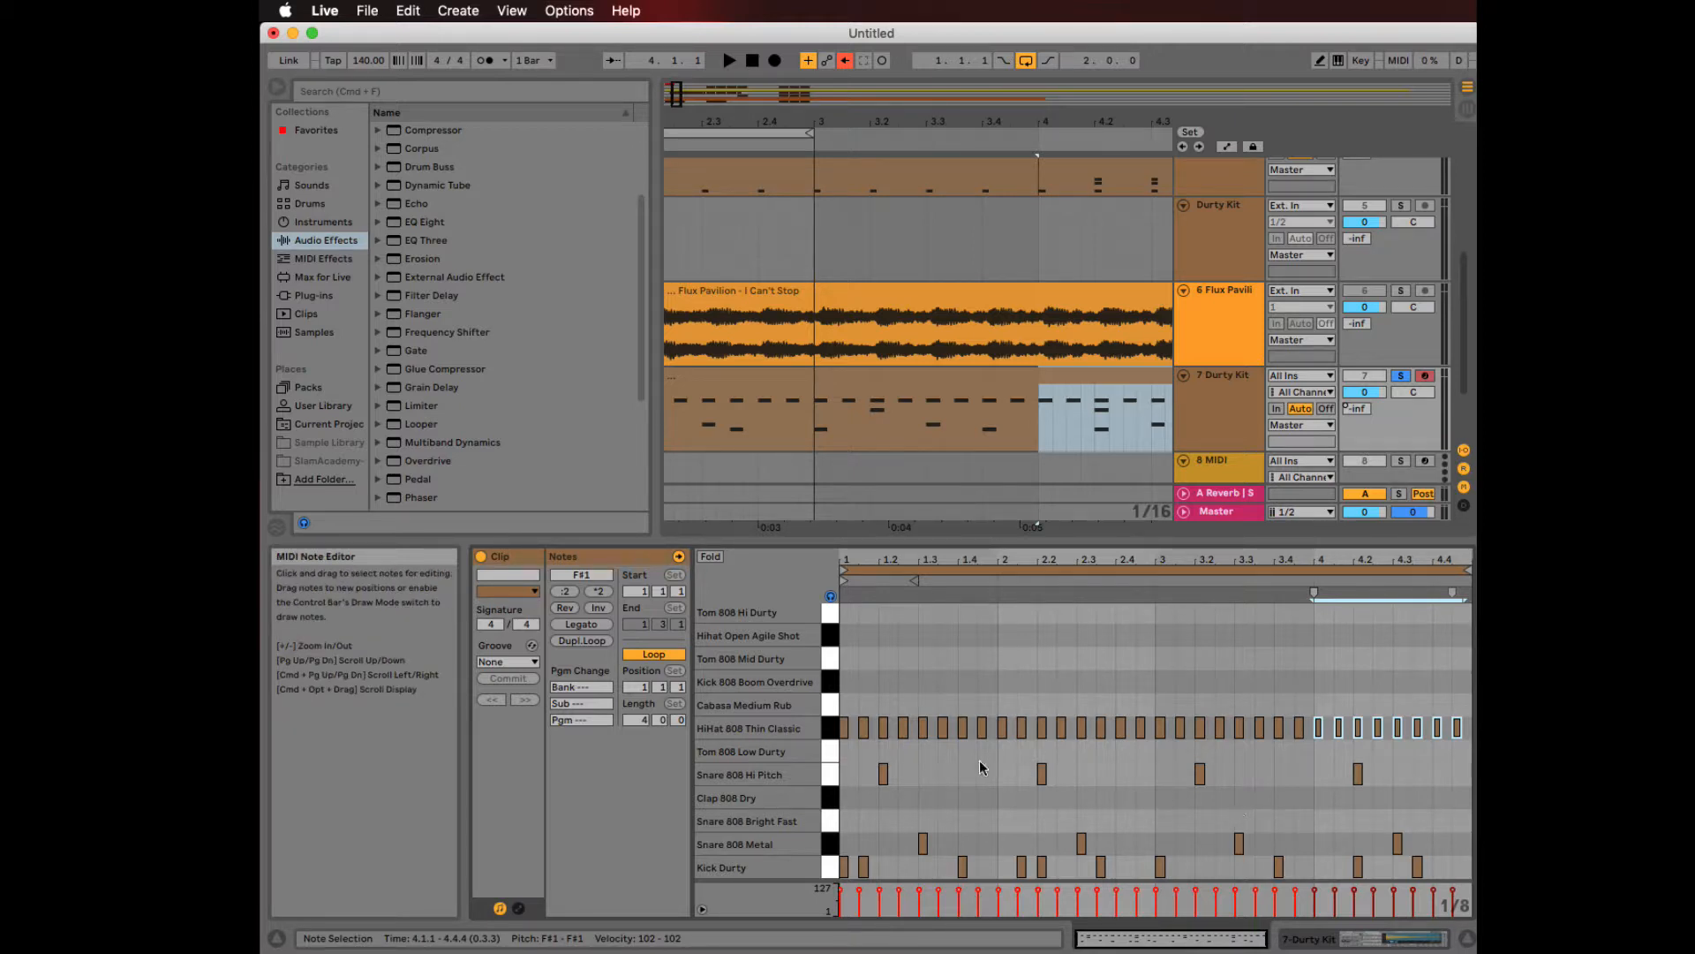
{"action": "key", "text": "space"}
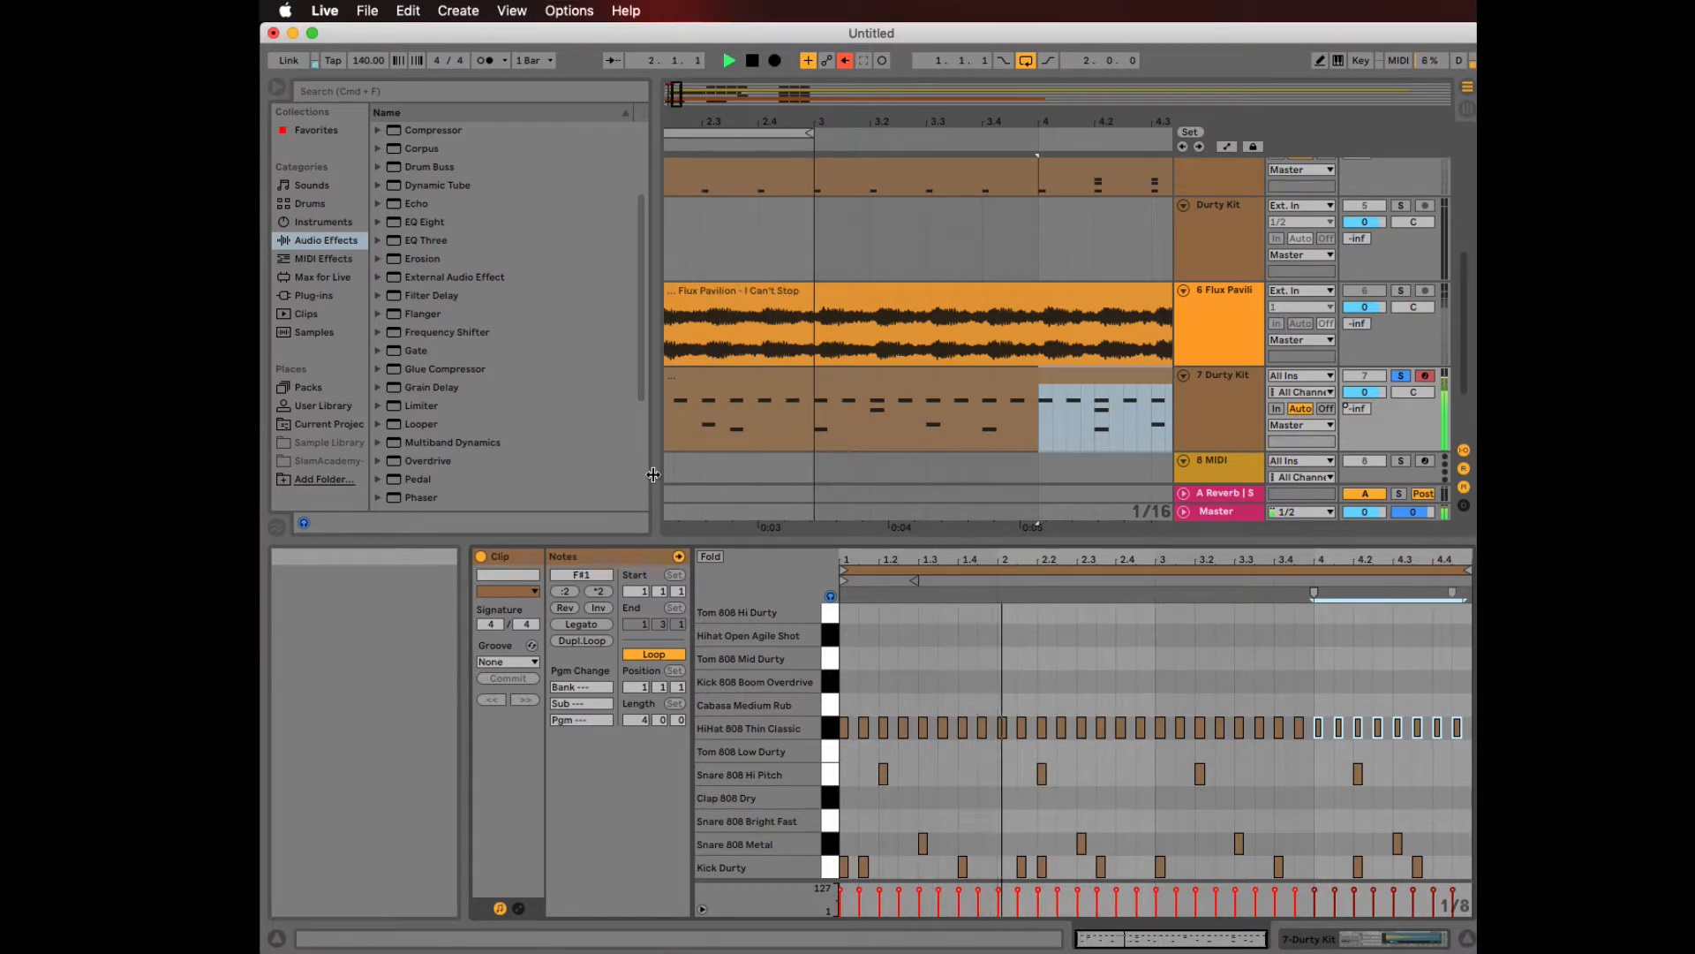
{"action": "key", "text": "space"}
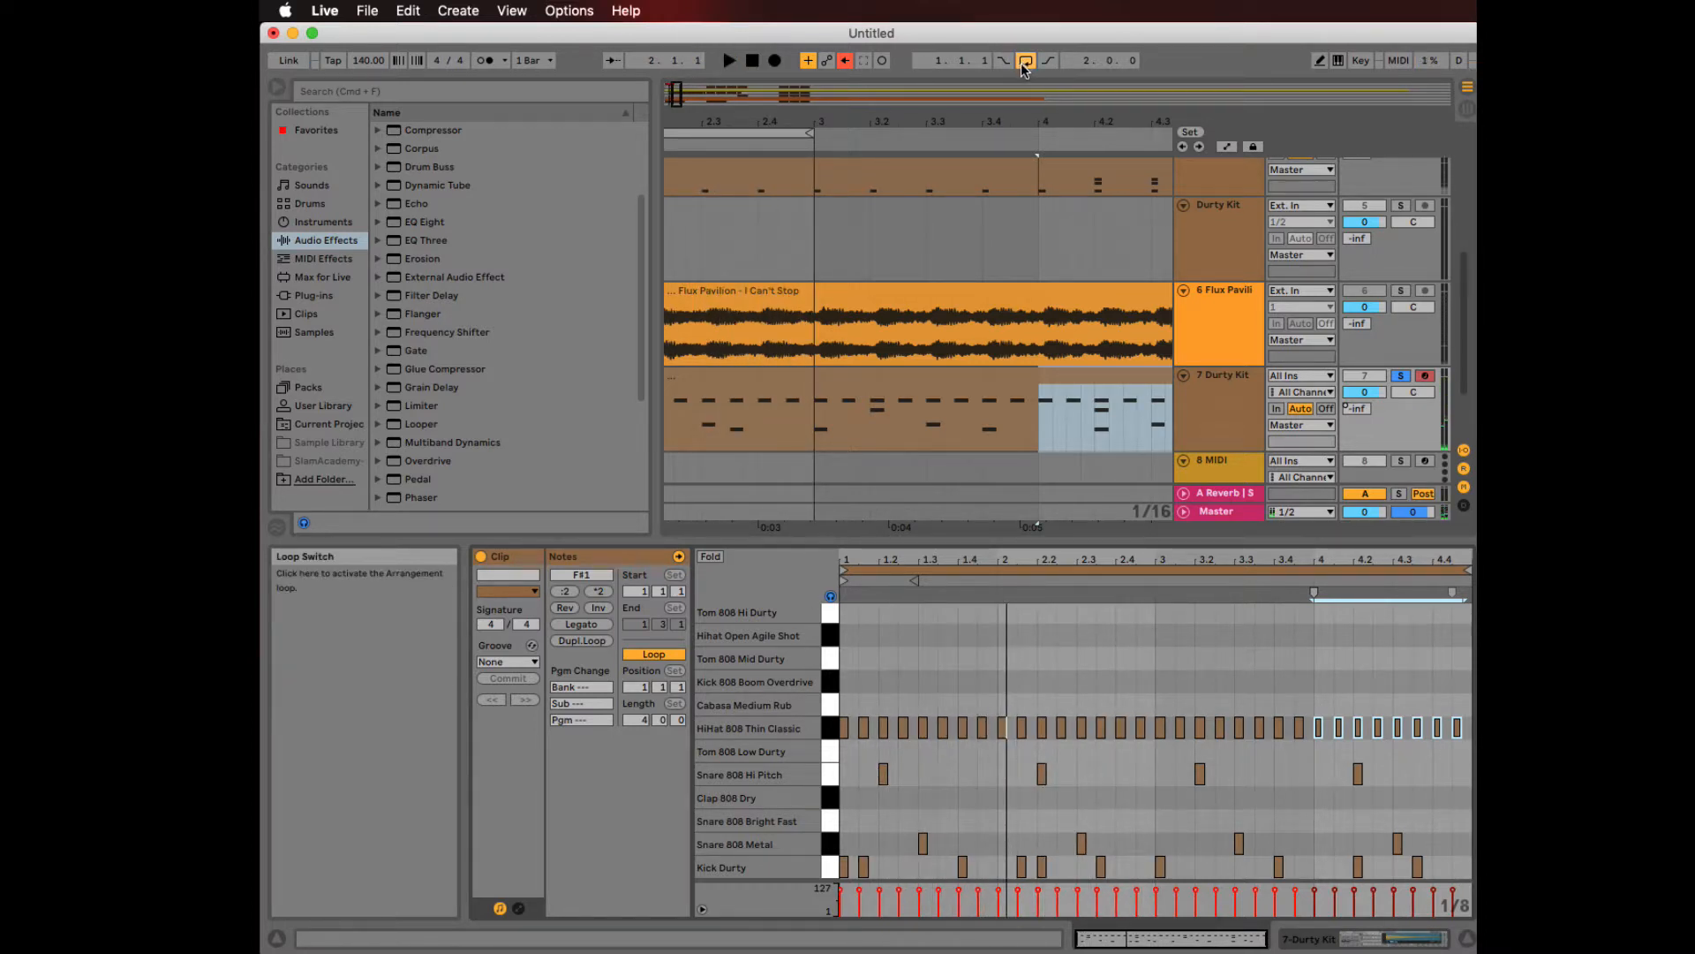
- Extend the arrangement loop to the start of bar 5 and play back the four-bar pattern
{"action": "left_click", "coordinate": [808, 130]}
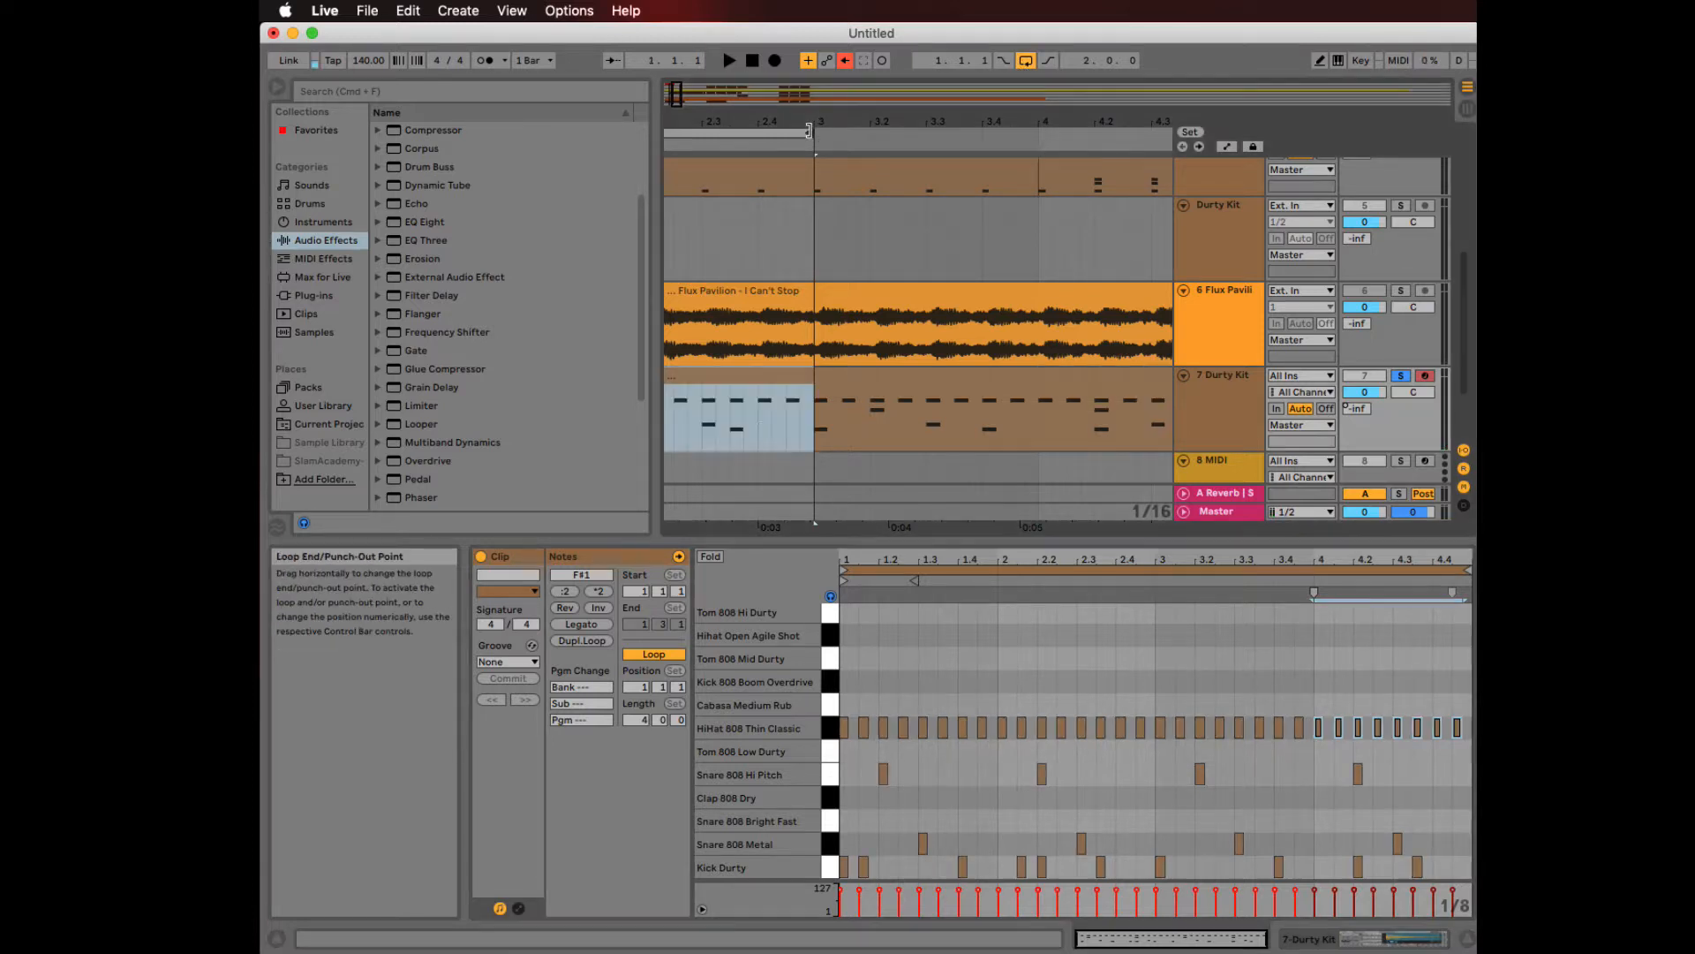
{"action": "mouse_move", "coordinate": [808, 131]}
{"action": "left_mouse_down"}
{"action": "mouse_move", "coordinate": [1000, 132]}
{"action": "mouse_move", "coordinate": [1092, 168]}
{"action": "mouse_move", "coordinate": [1025, 161]}
{"action": "mouse_move", "coordinate": [1198, 188]}
{"action": "mouse_move", "coordinate": [1006, 189]}
{"action": "mouse_move", "coordinate": [1079, 189]}
{"action": "left_mouse_up"}
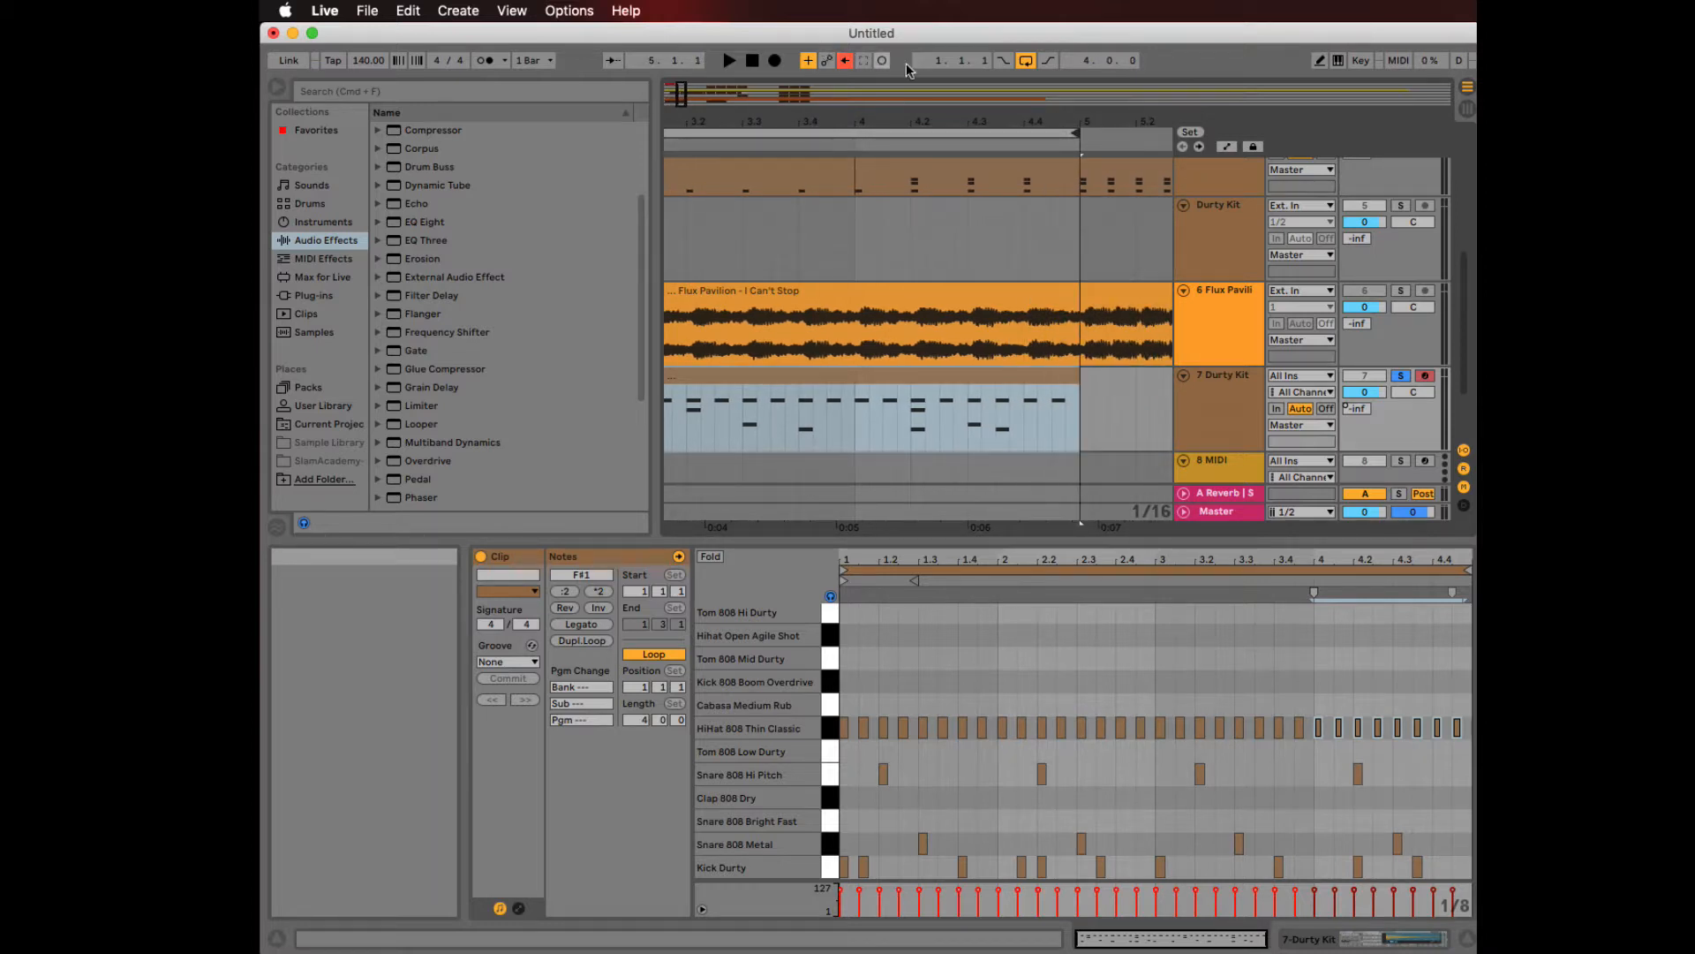
{"action": "key", "text": "space"}
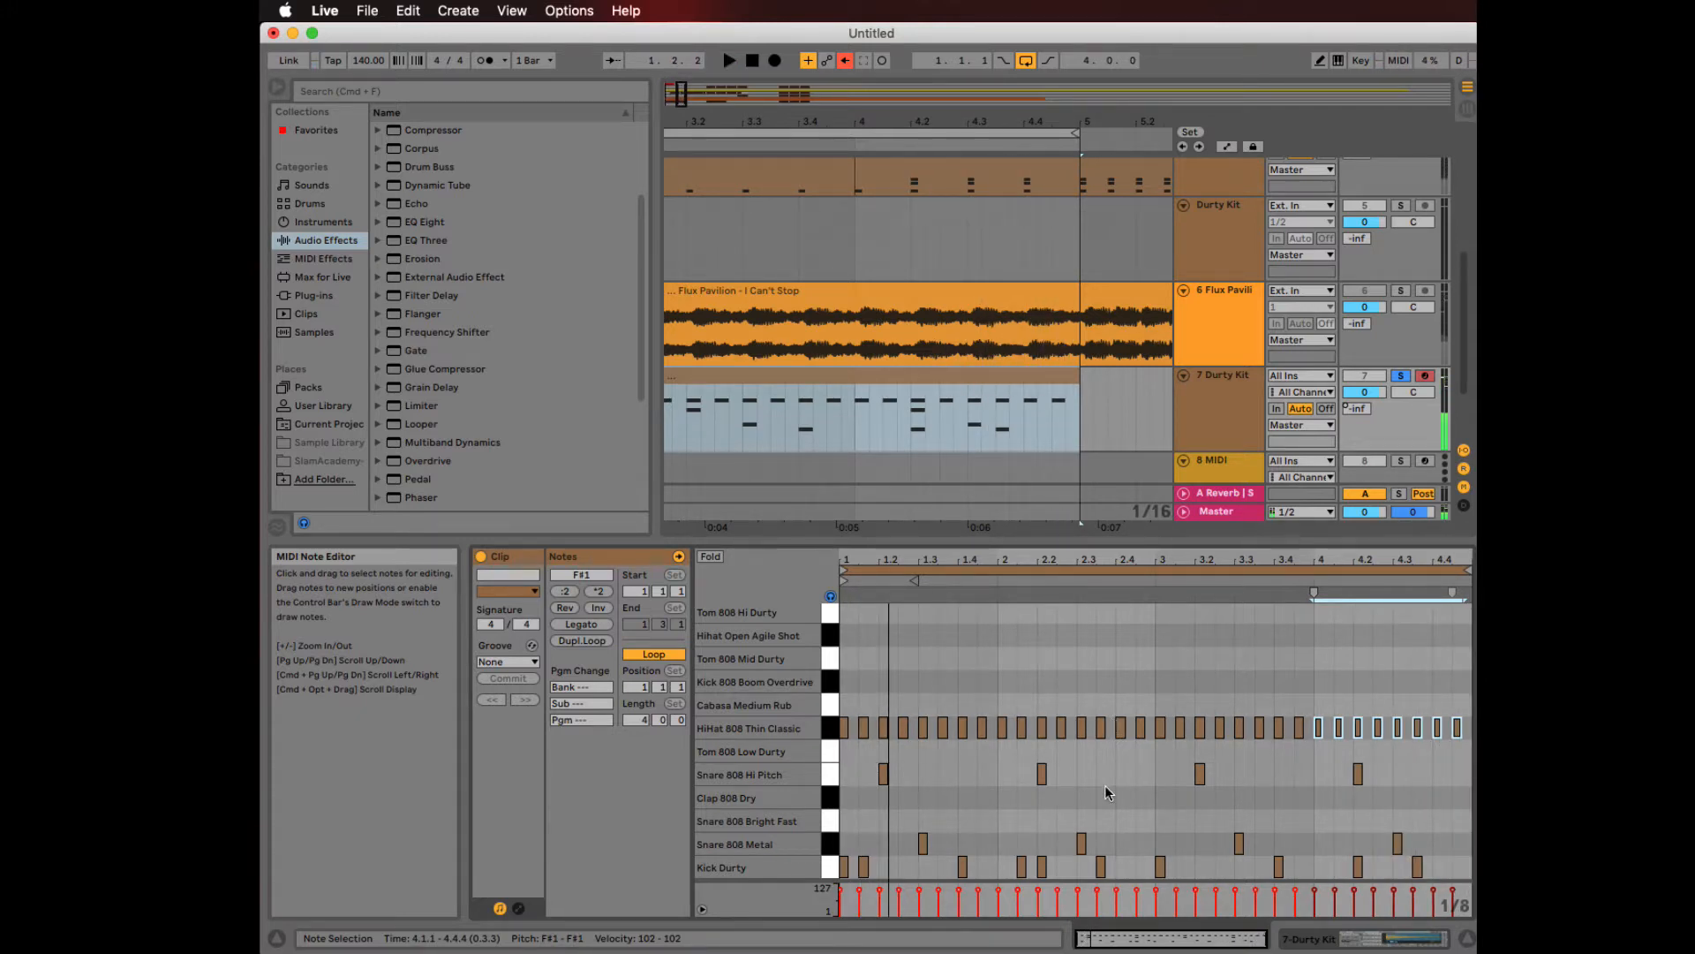
{"action": "left_click", "coordinate": [1067, 819]}
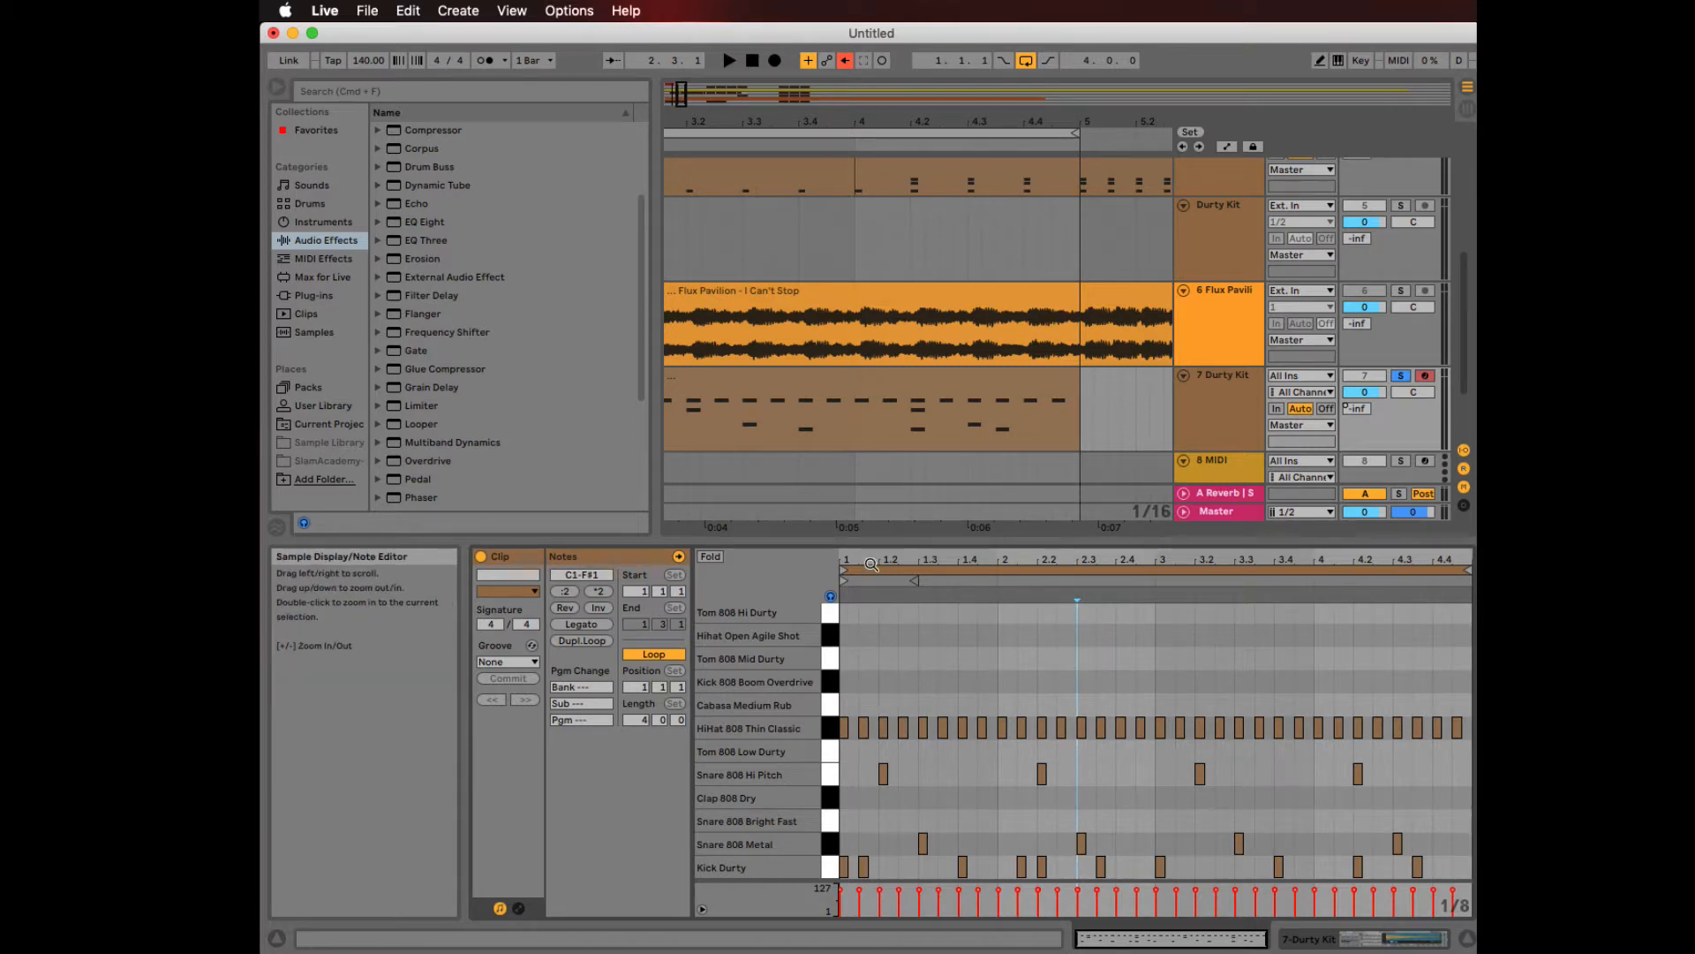
- Turn the hi-hat at 1.1.3 into a roll of four back-to-back hi-hats, each half the original length, ending at 1.2
{"action": "left_click_drag", "start_coordinate": [875, 581], "coordinate": [875, 645]}
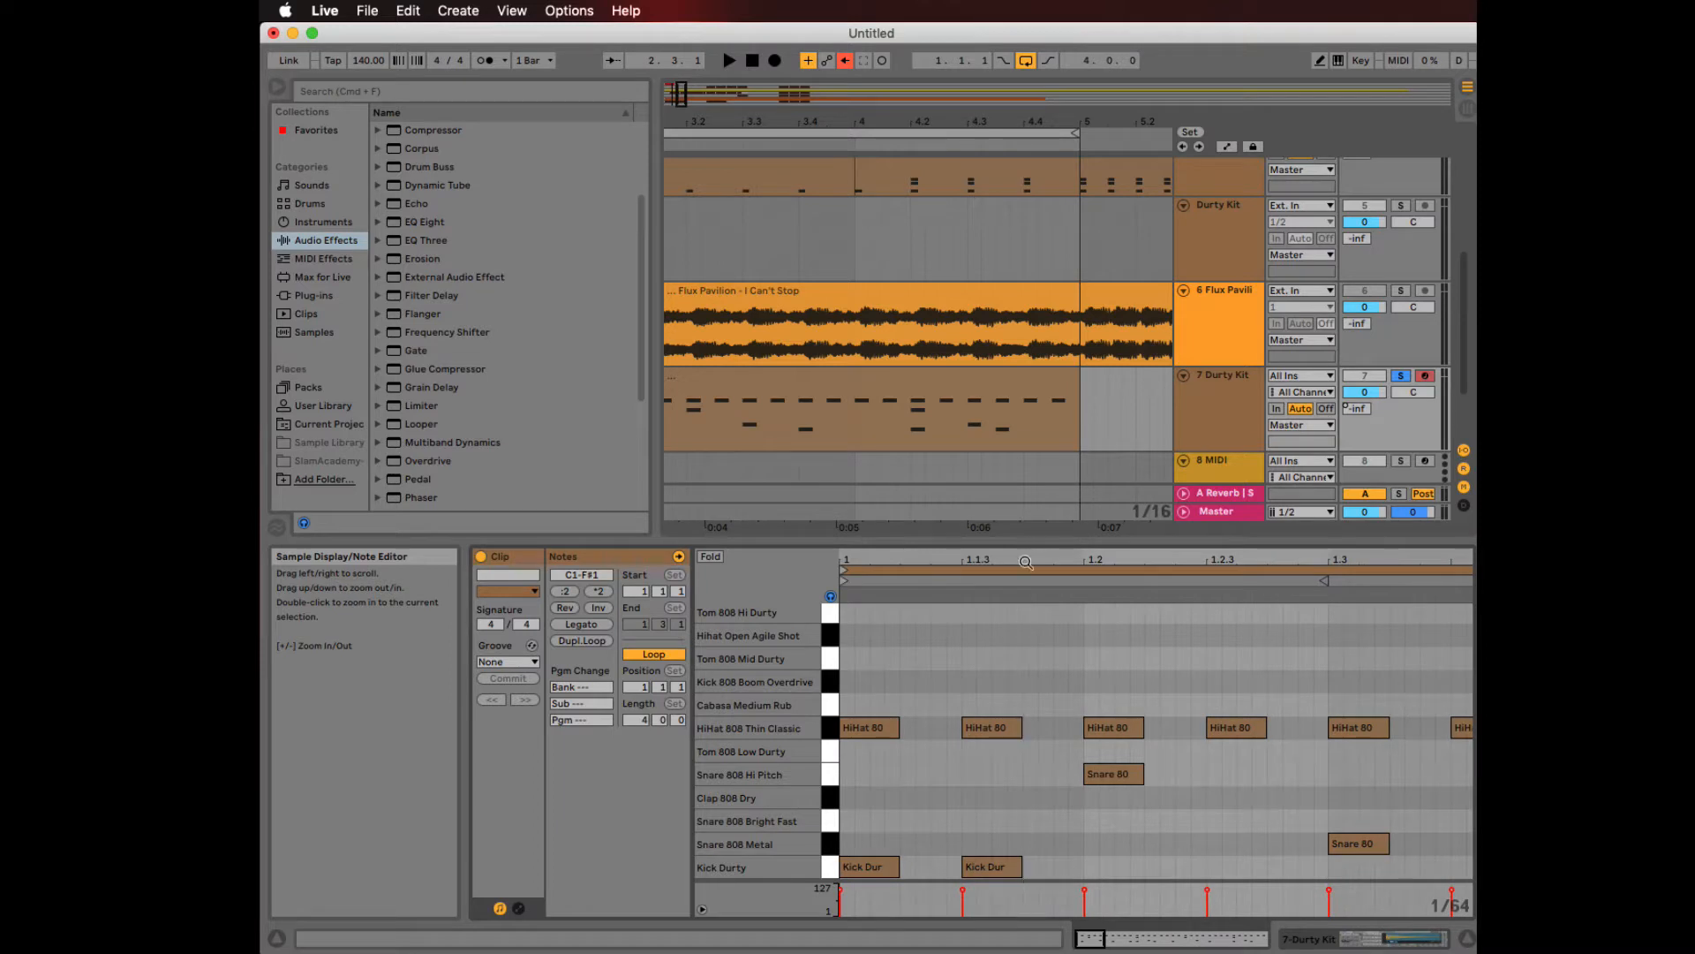
{"action": "left_click", "coordinate": [993, 729]}
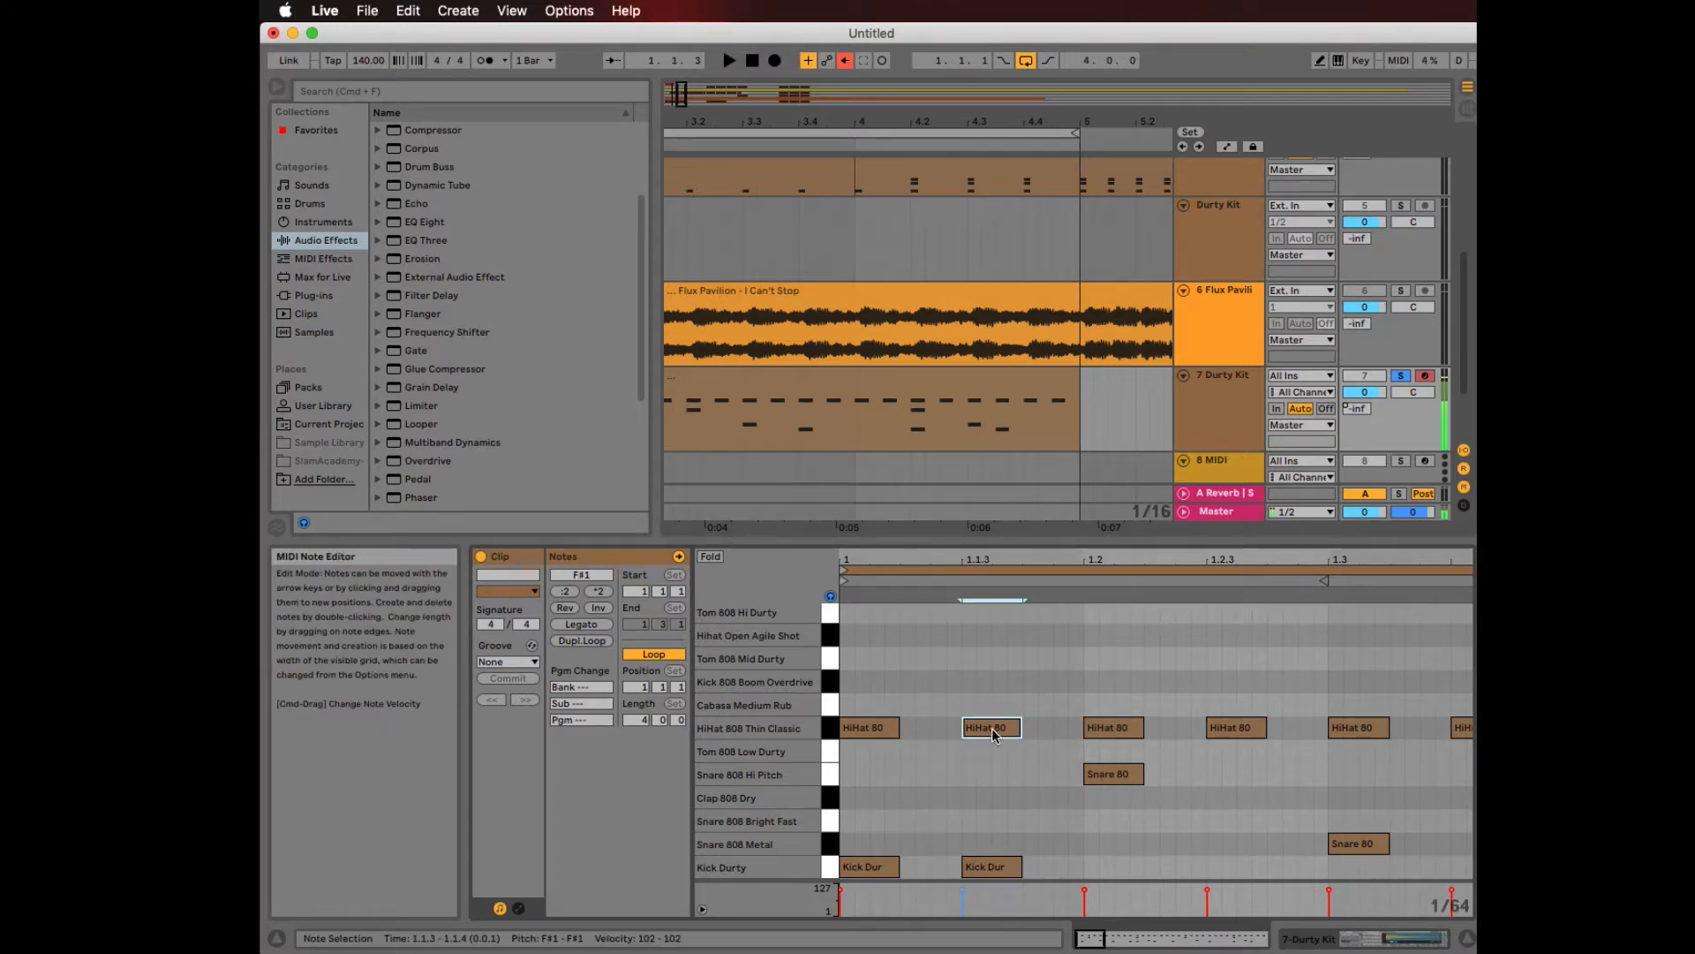
{"action": "left_click_drag", "start_coordinate": [1019, 730], "coordinate": [1065, 739]}
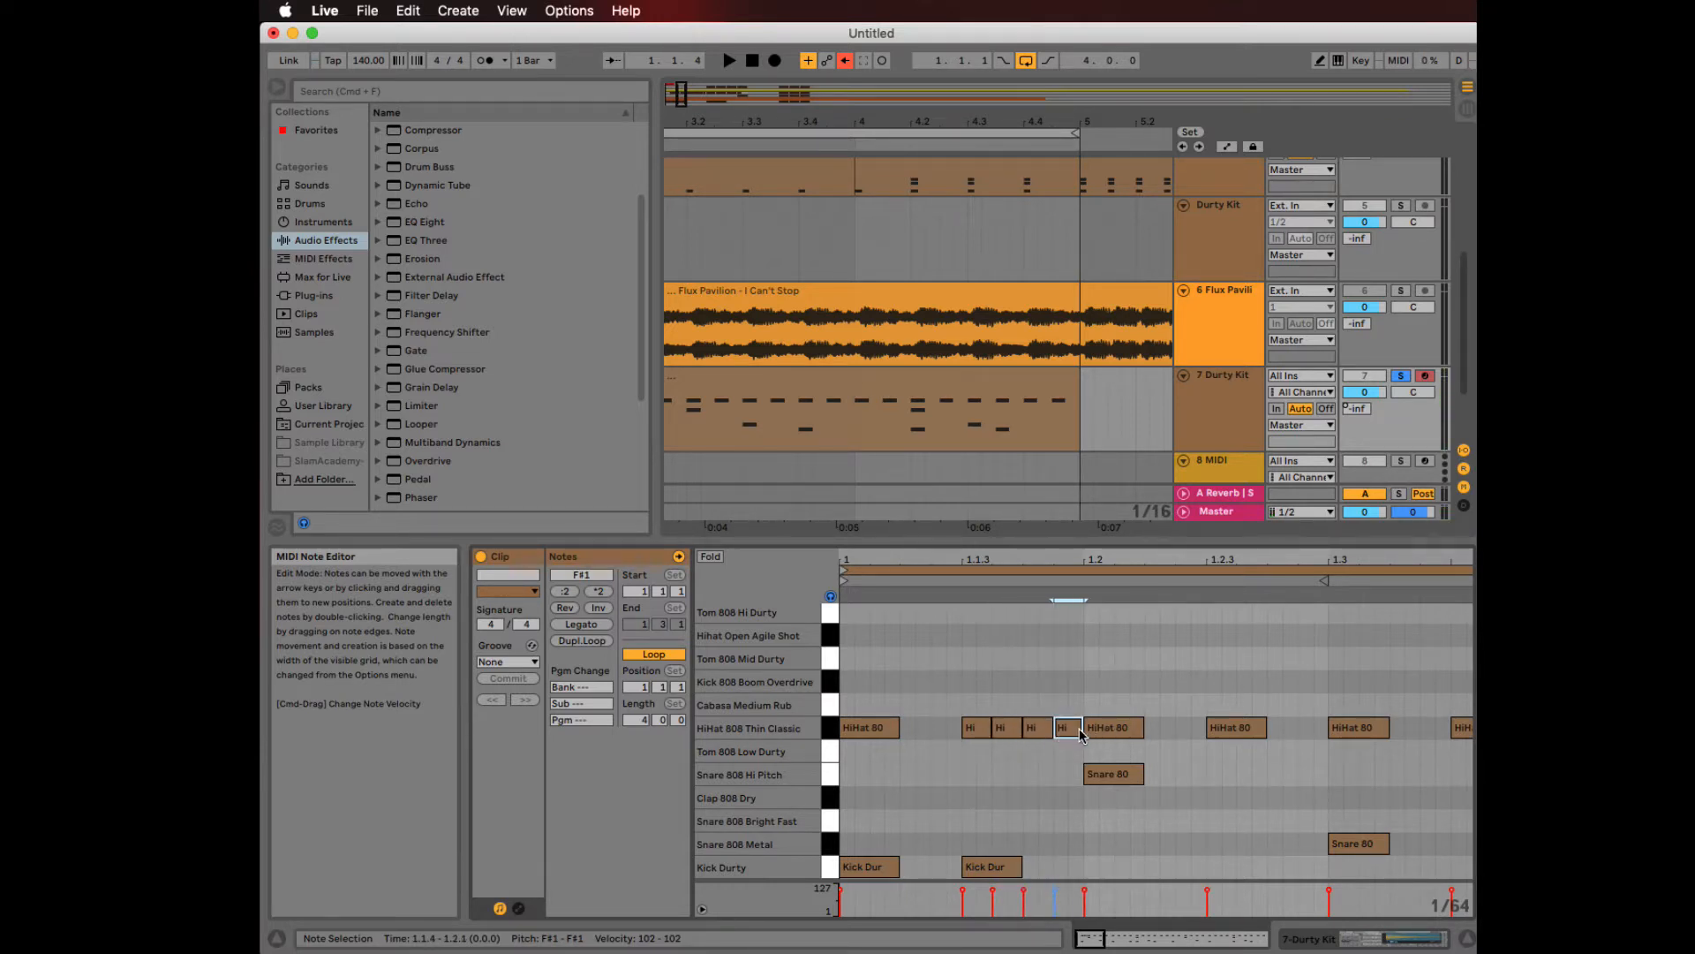
{"action": "left_click_drag", "start_coordinate": [1079, 731], "coordinate": [1076, 731]}
{"action": "double_click", "coordinate": [1077, 730]}
{"action": "double_click", "coordinate": [1068, 727]}
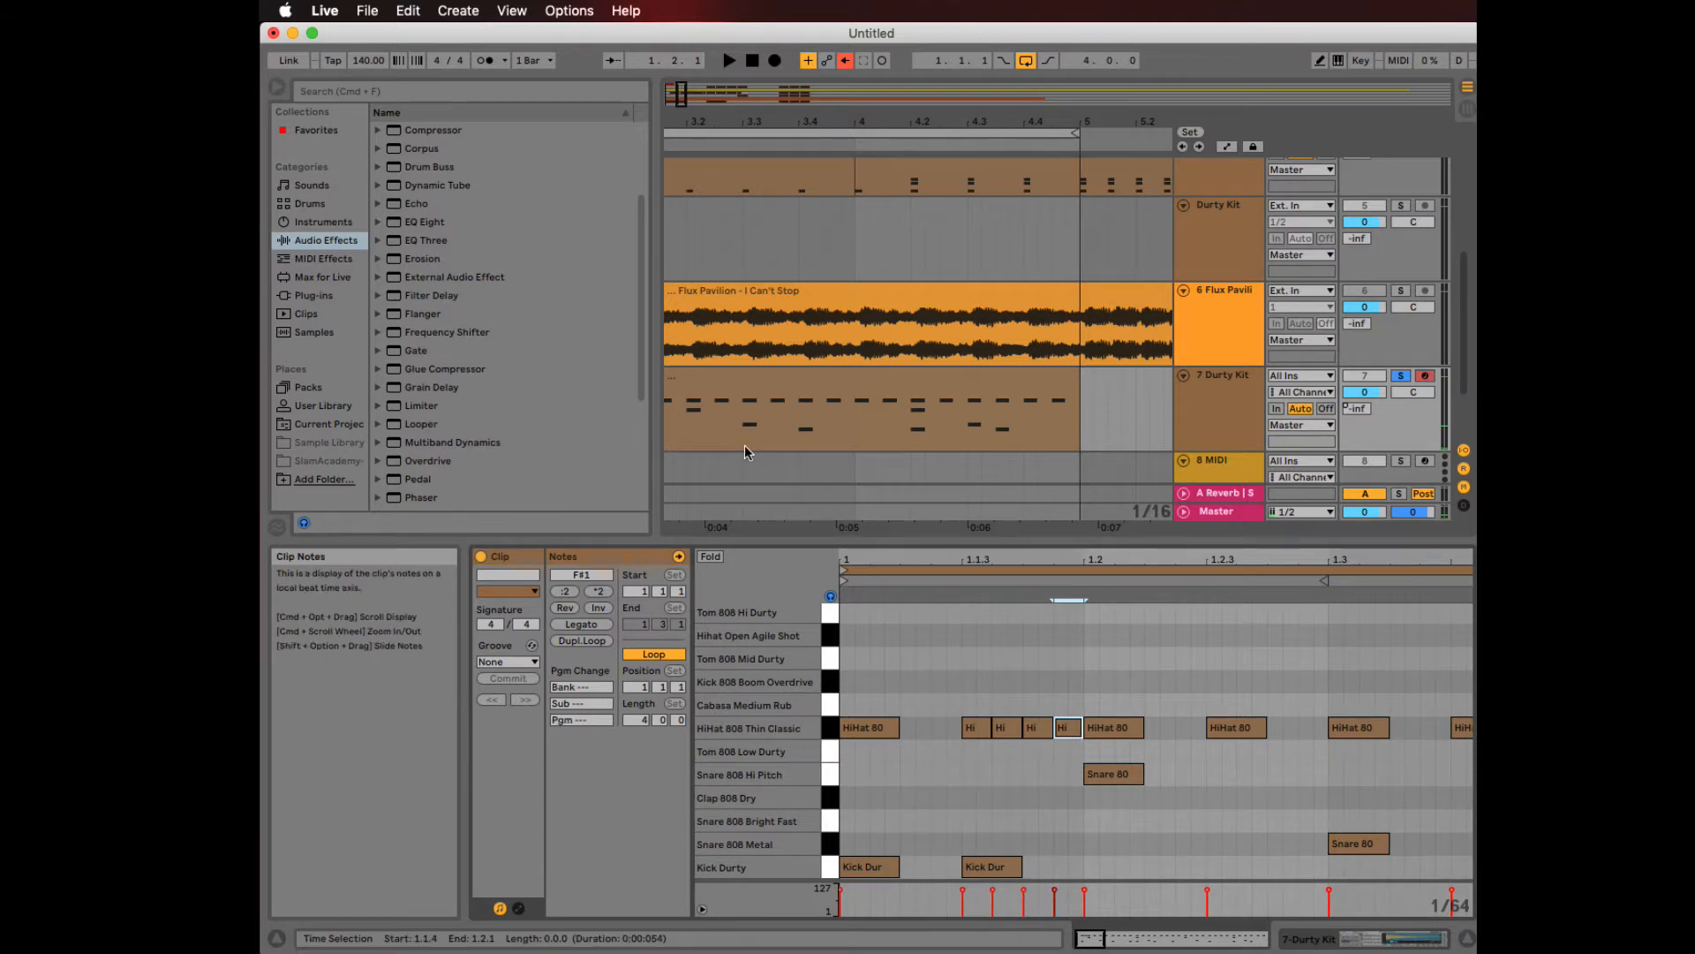
{"action": "left_click", "coordinate": [1121, 733]}
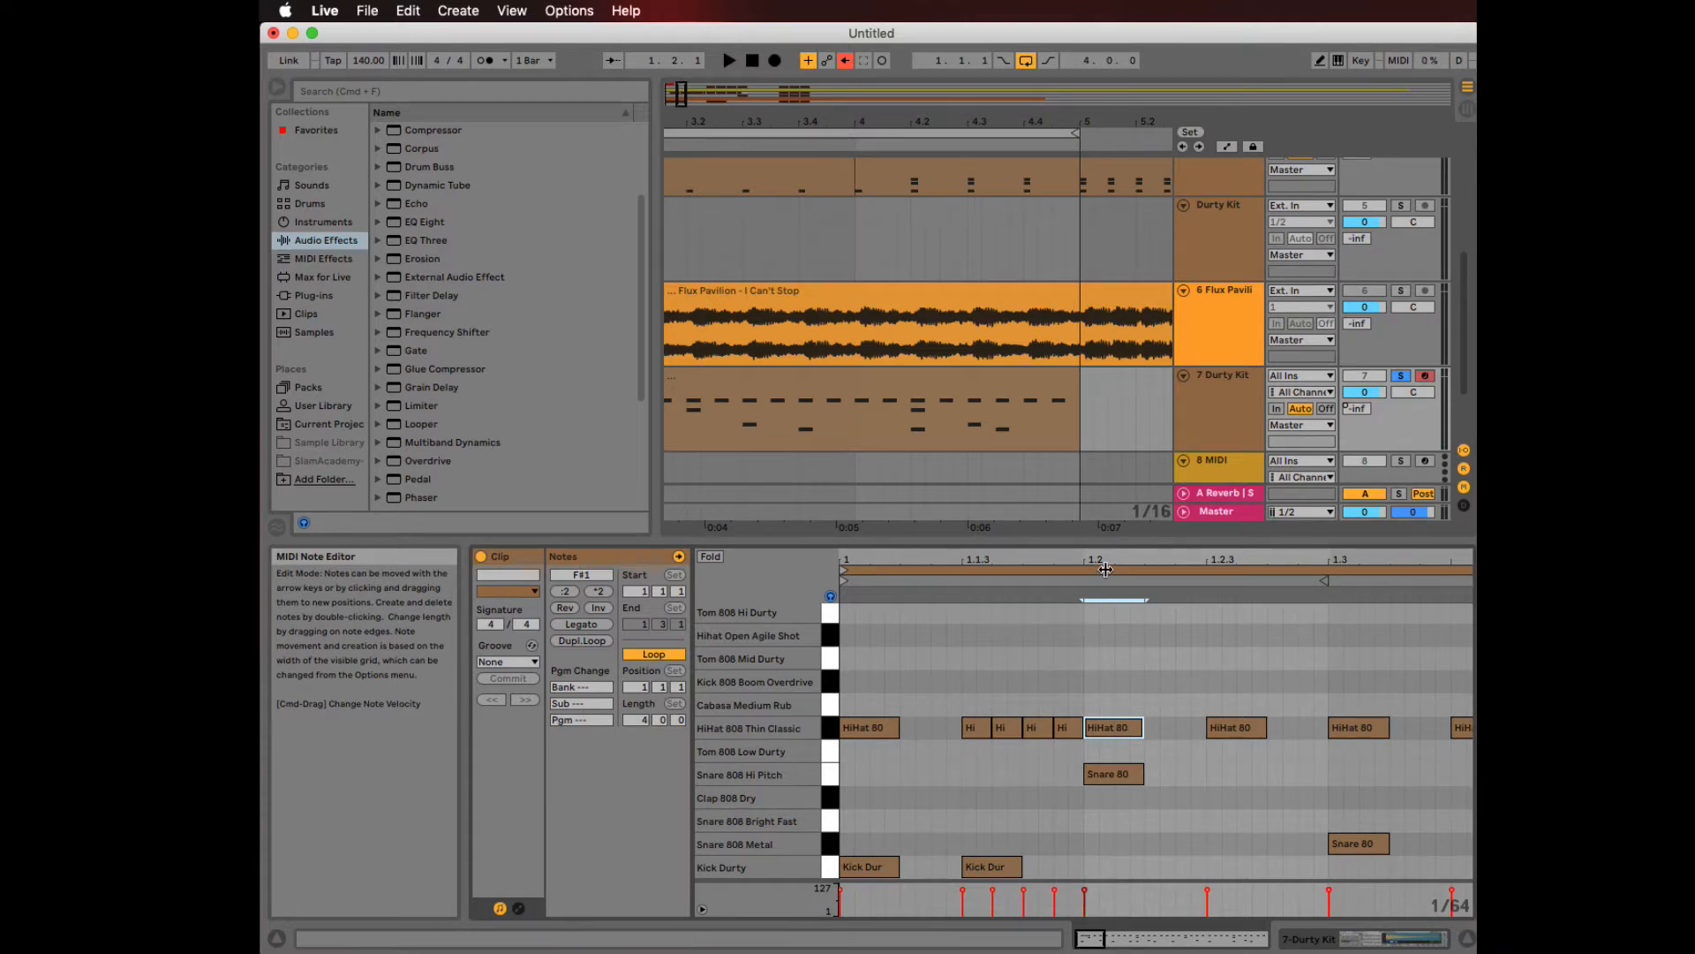
{"action": "scroll", "coordinate": [1102, 749], "scroll_direction": "right", "scroll_amount": 5}
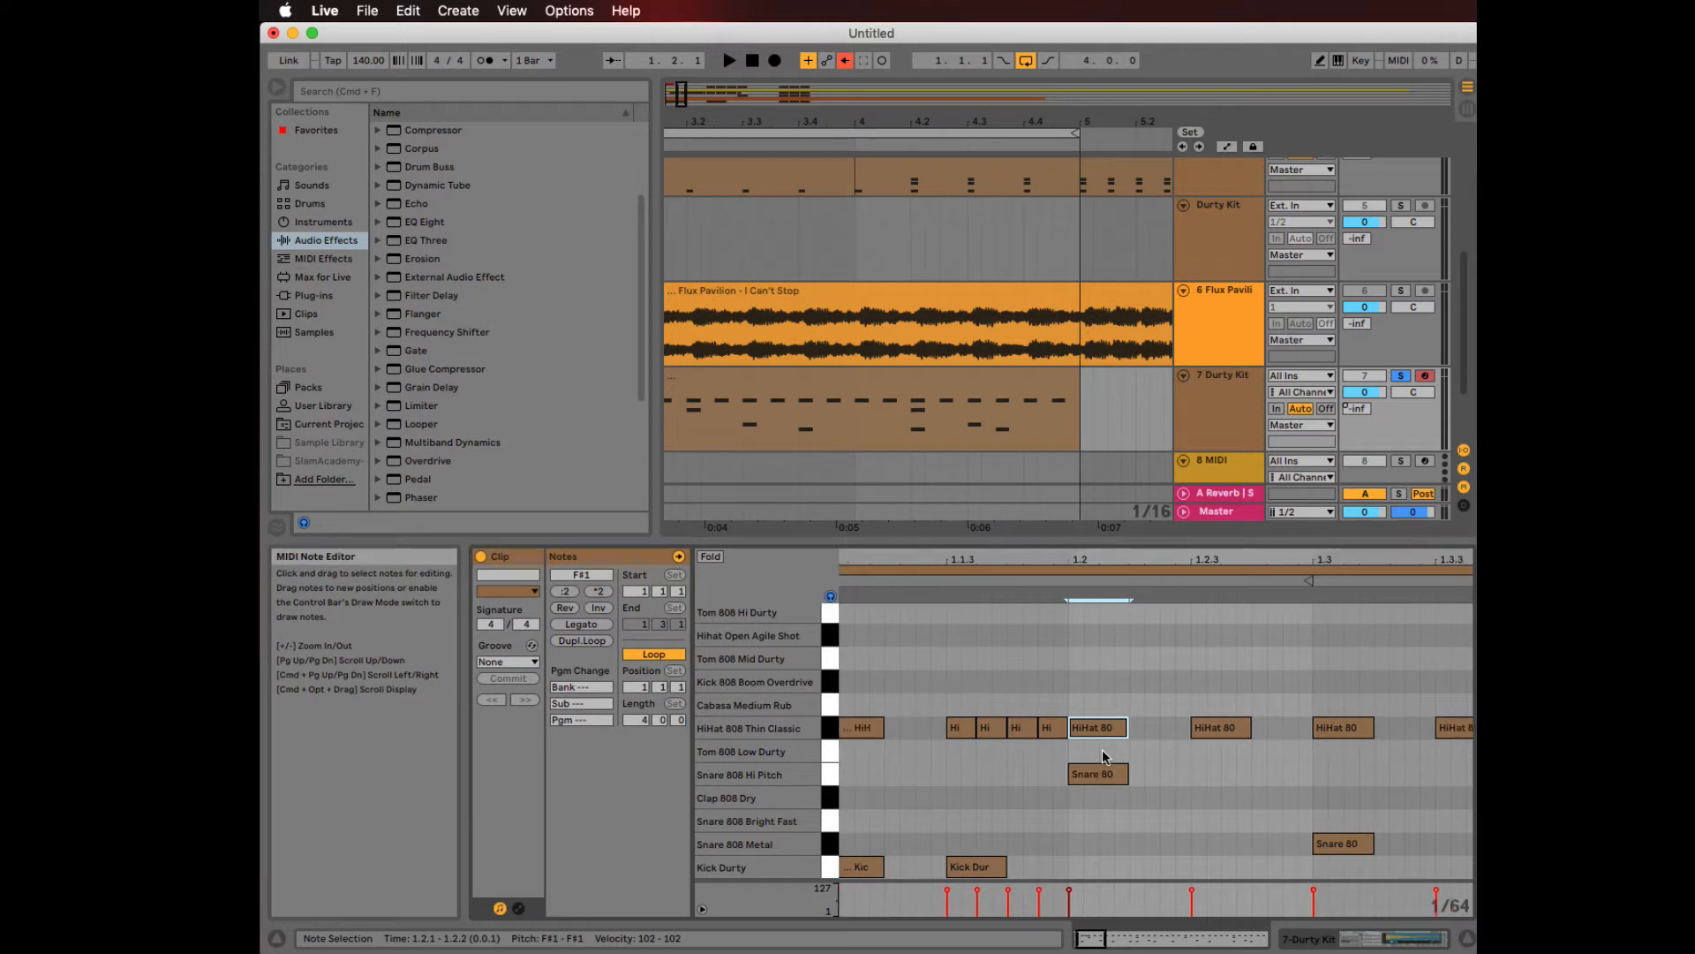
{"action": "scroll", "coordinate": [1102, 749], "scroll_direction": "up", "scroll_amount": 1}
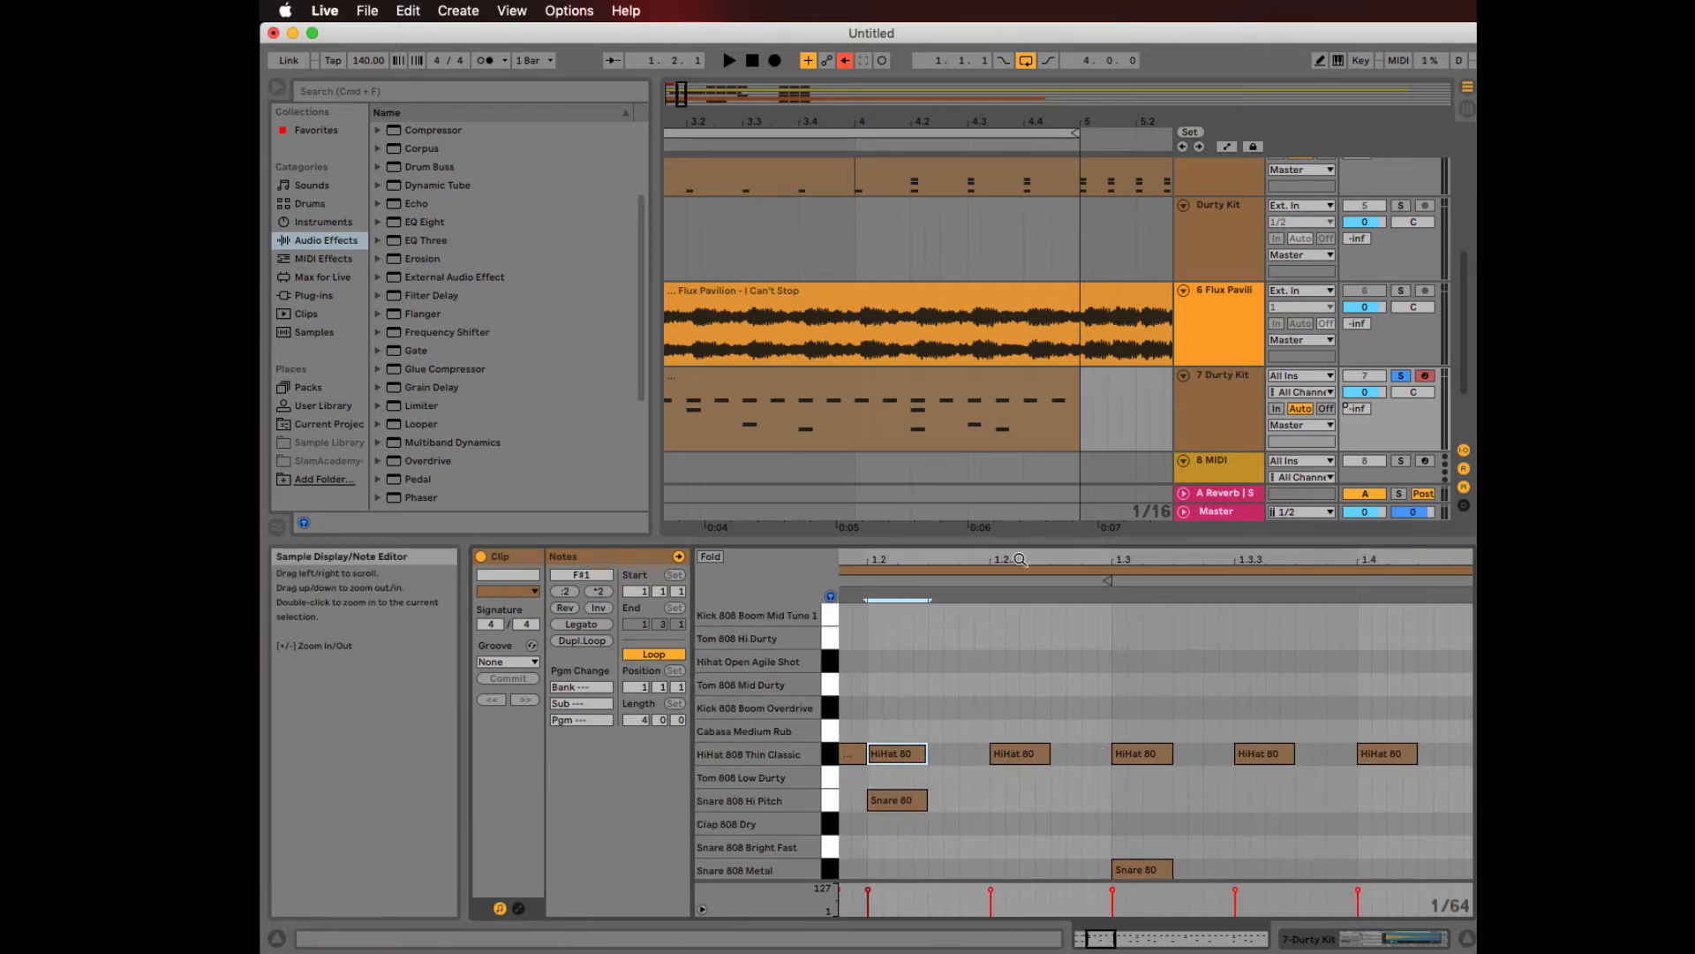
{"action": "left_click_drag", "start_coordinate": [1020, 559], "coordinate": [905, 559]}
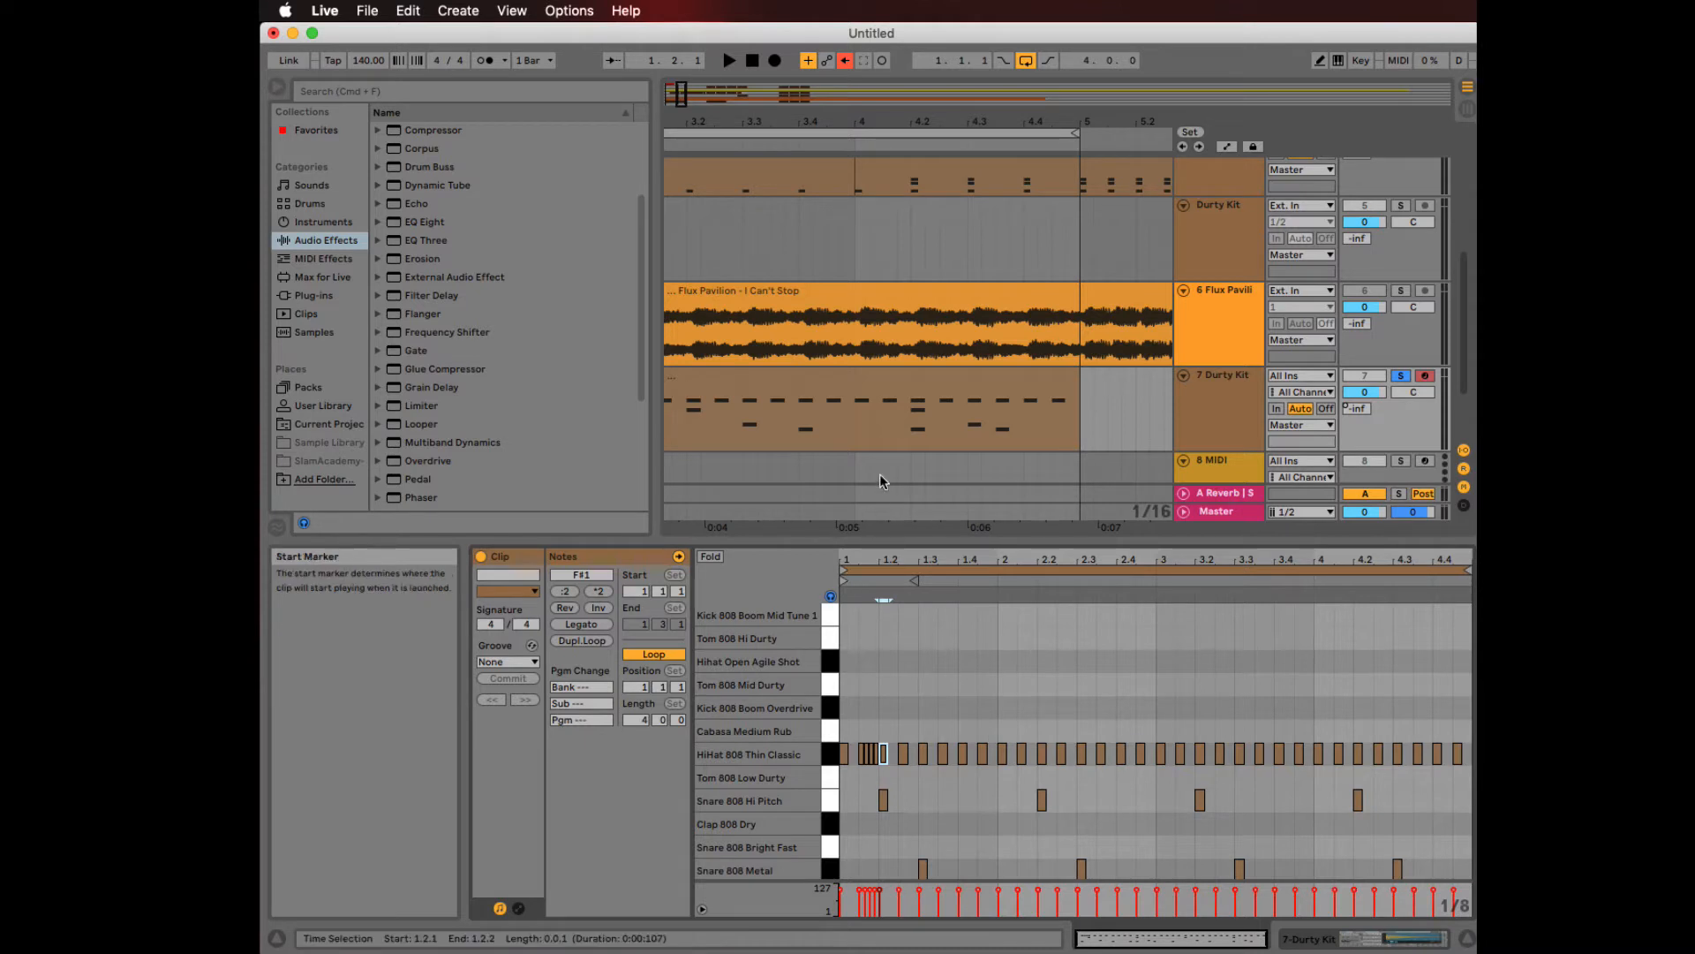
- Delete the four-bar drum clip at 1.1.1 on the 7 Durty Kit track
{"action": "left_click", "coordinate": [888, 384]}
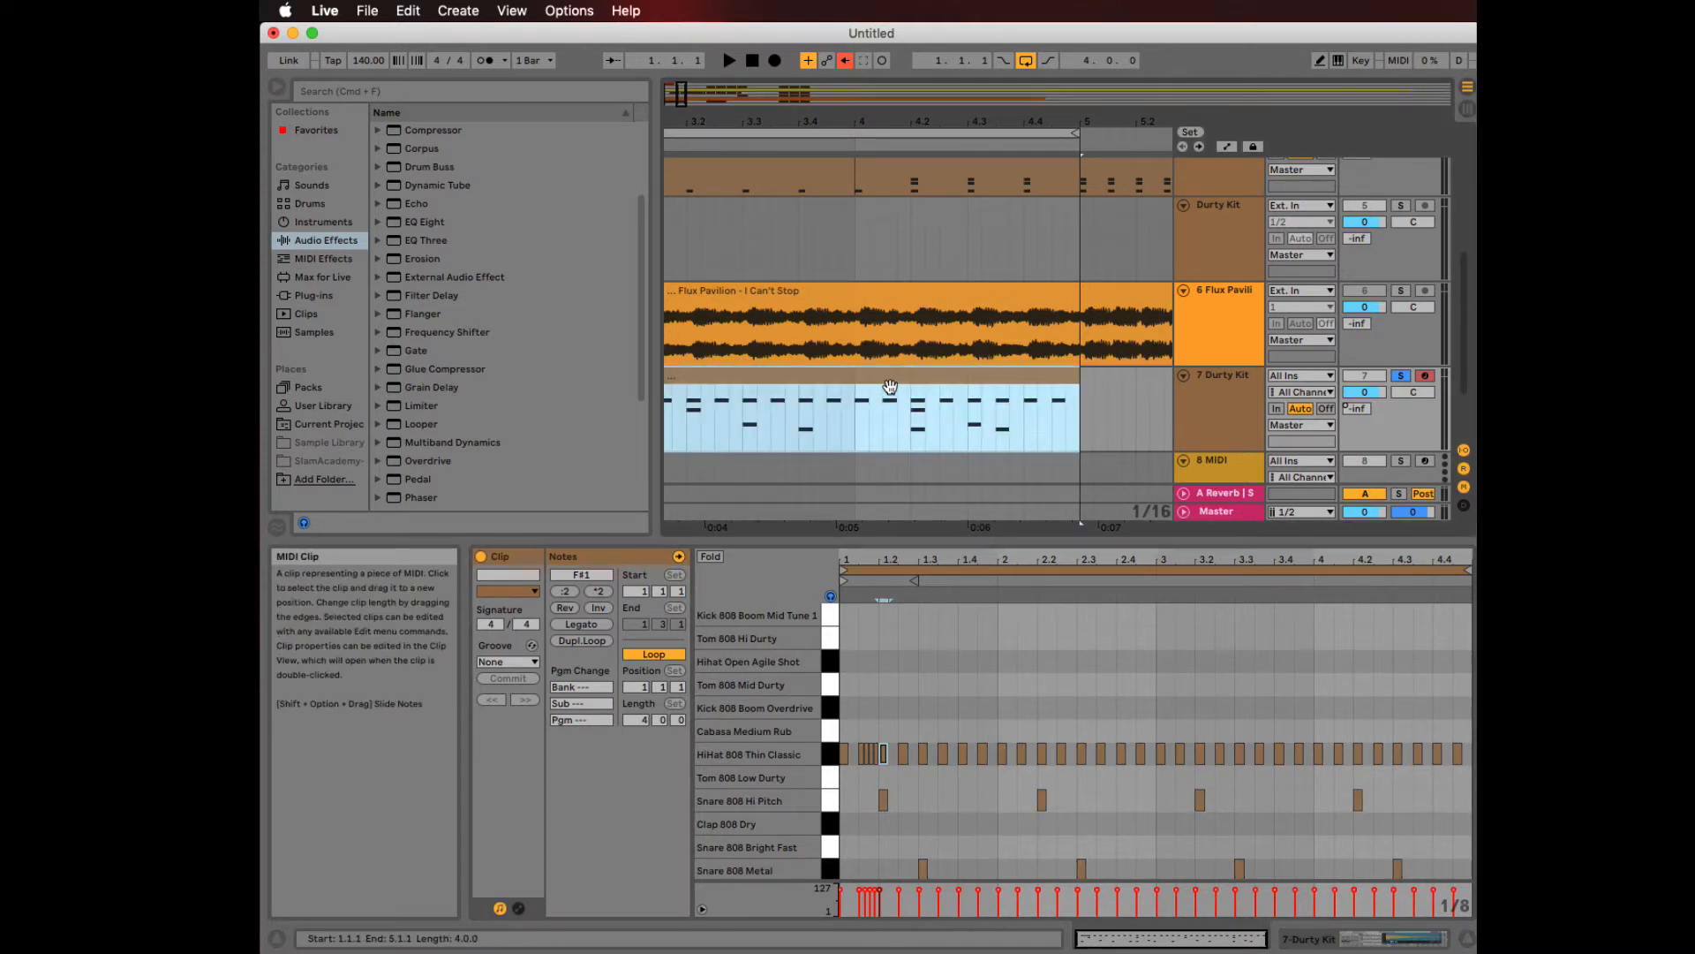
{"action": "left_click", "coordinate": [888, 385]}
{"action": "scroll", "coordinate": [888, 394], "scroll_direction": "right", "scroll_amount": 5}
{"action": "scroll", "coordinate": [887, 394], "scroll_direction": "up", "scroll_amount": 1}
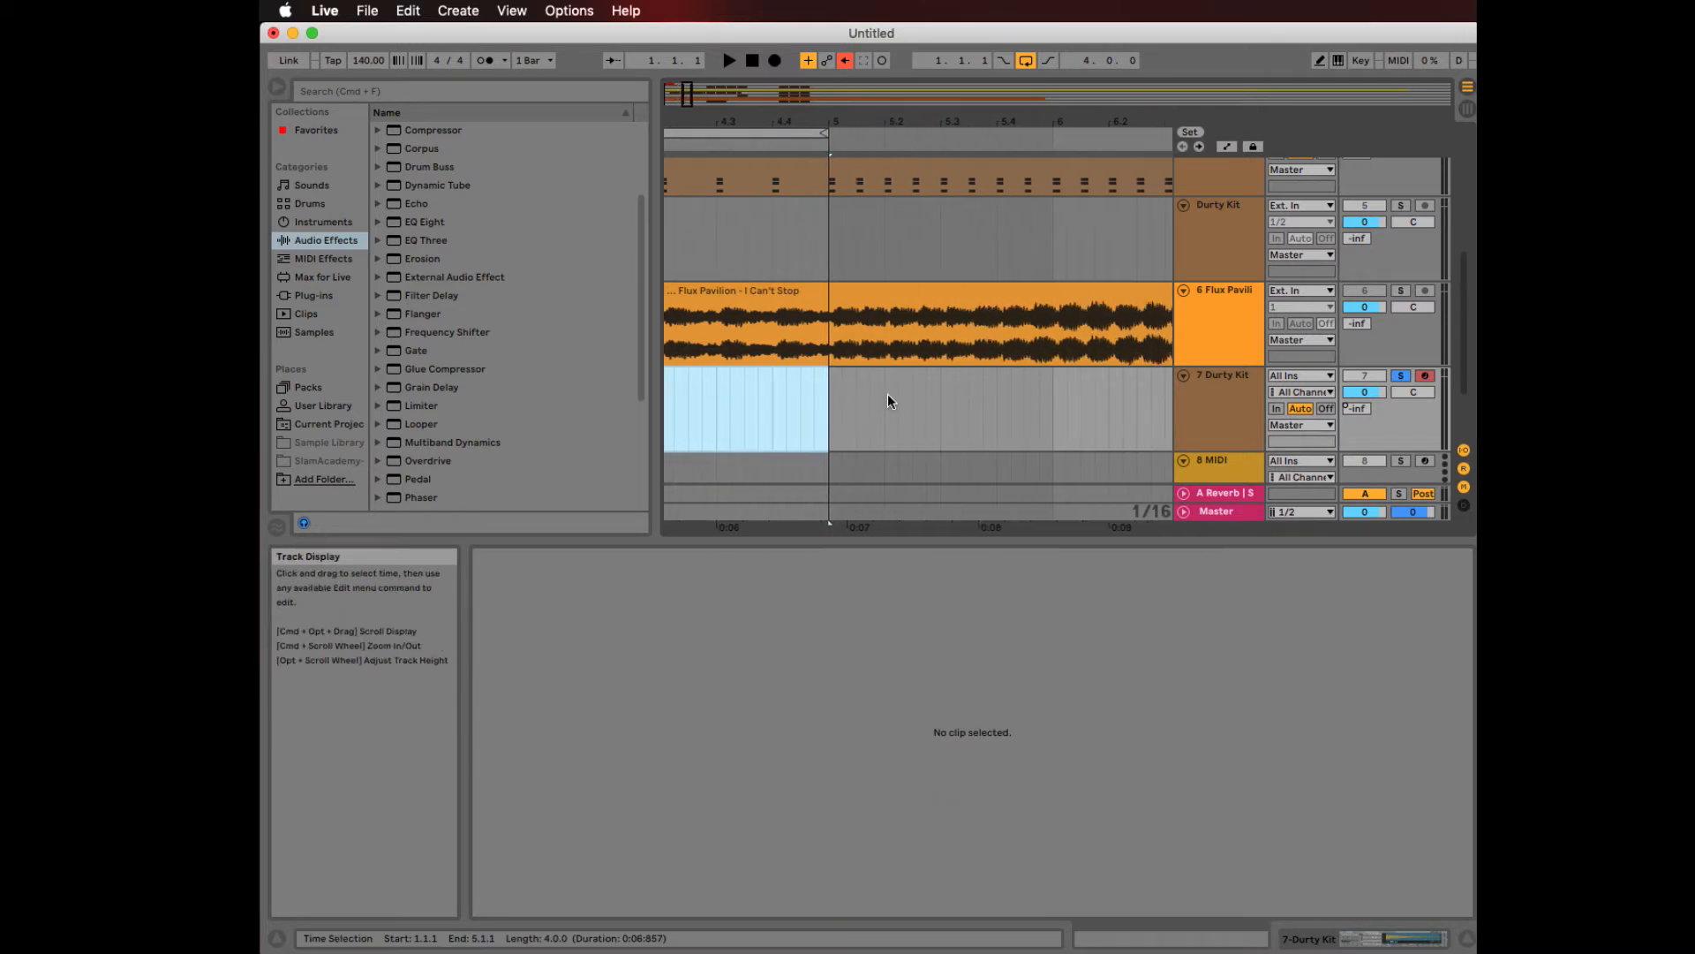
- Move the prepared clip with the hi-hat rolls on the 7 Durty Kit track so that it starts at 1.1.1
{"action": "scroll", "coordinate": [888, 394], "scroll_direction": "down", "scroll_amount": 1}
{"action": "scroll", "coordinate": [887, 394], "scroll_direction": "right", "scroll_amount": 3}
{"action": "left_click_drag", "start_coordinate": [1035, 309], "coordinate": [685, 315]}
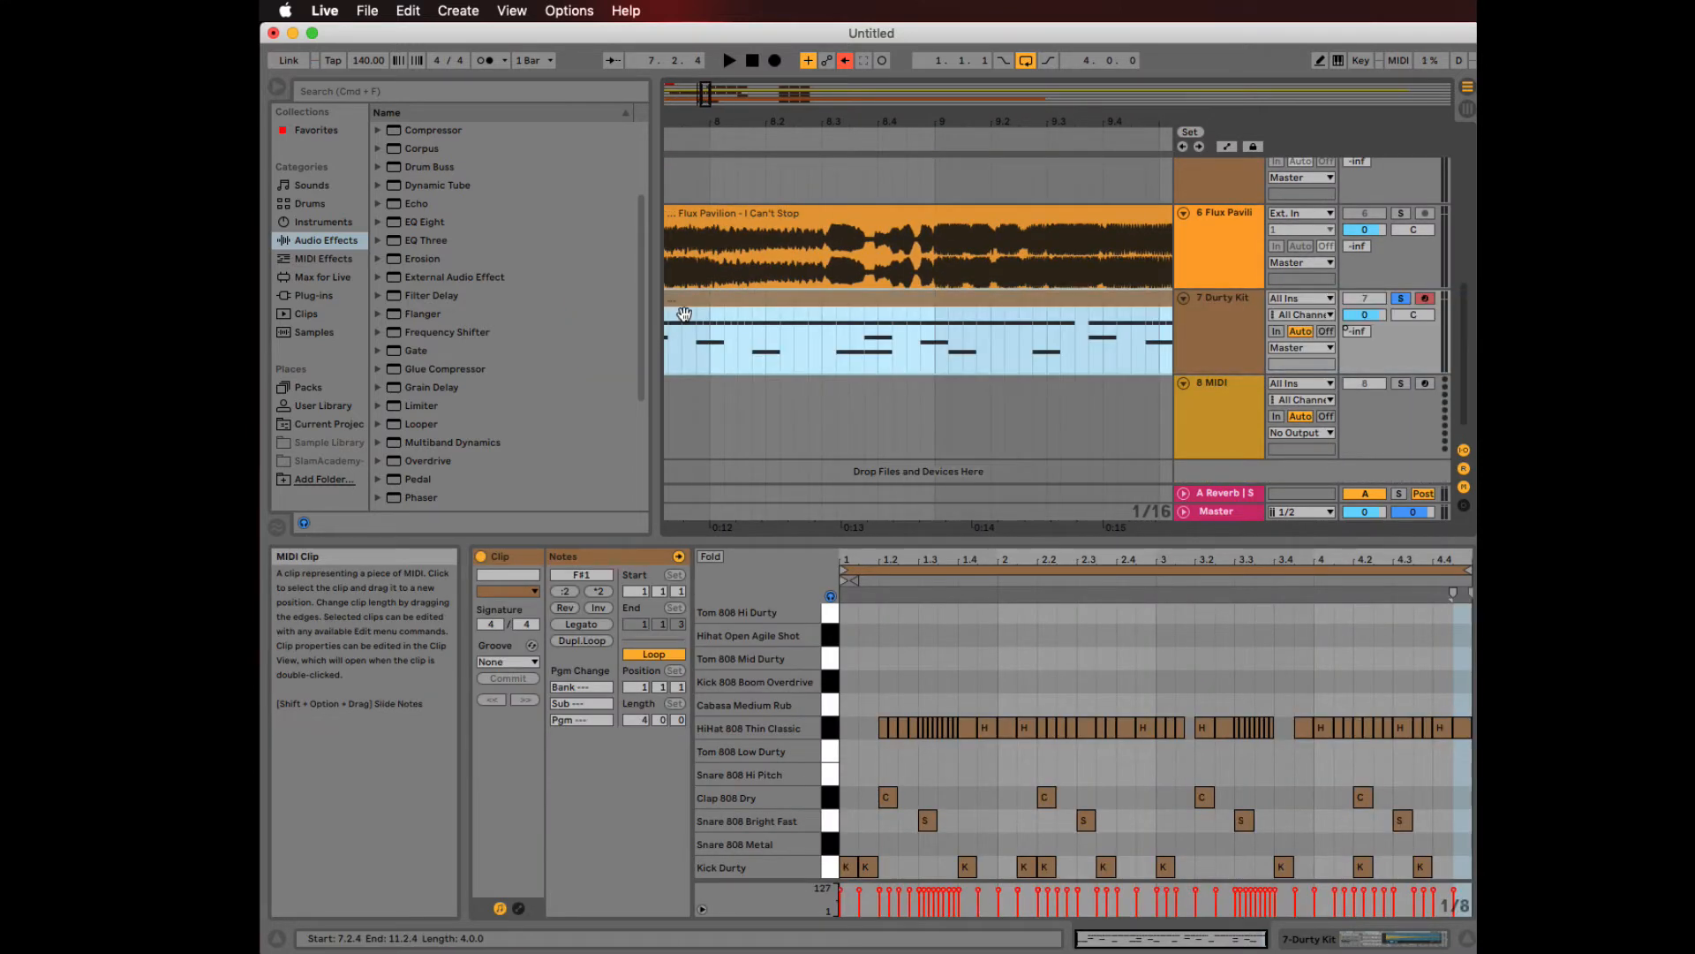
{"action": "scroll", "coordinate": [685, 314], "scroll_direction": "left", "scroll_amount": 8}
{"action": "scroll", "coordinate": [684, 315], "scroll_direction": "up", "scroll_amount": 1}
{"action": "scroll", "coordinate": [685, 315], "scroll_direction": "down", "scroll_amount": 1}
{"action": "scroll", "coordinate": [1162, 315], "scroll_direction": "right", "scroll_amount": 6}
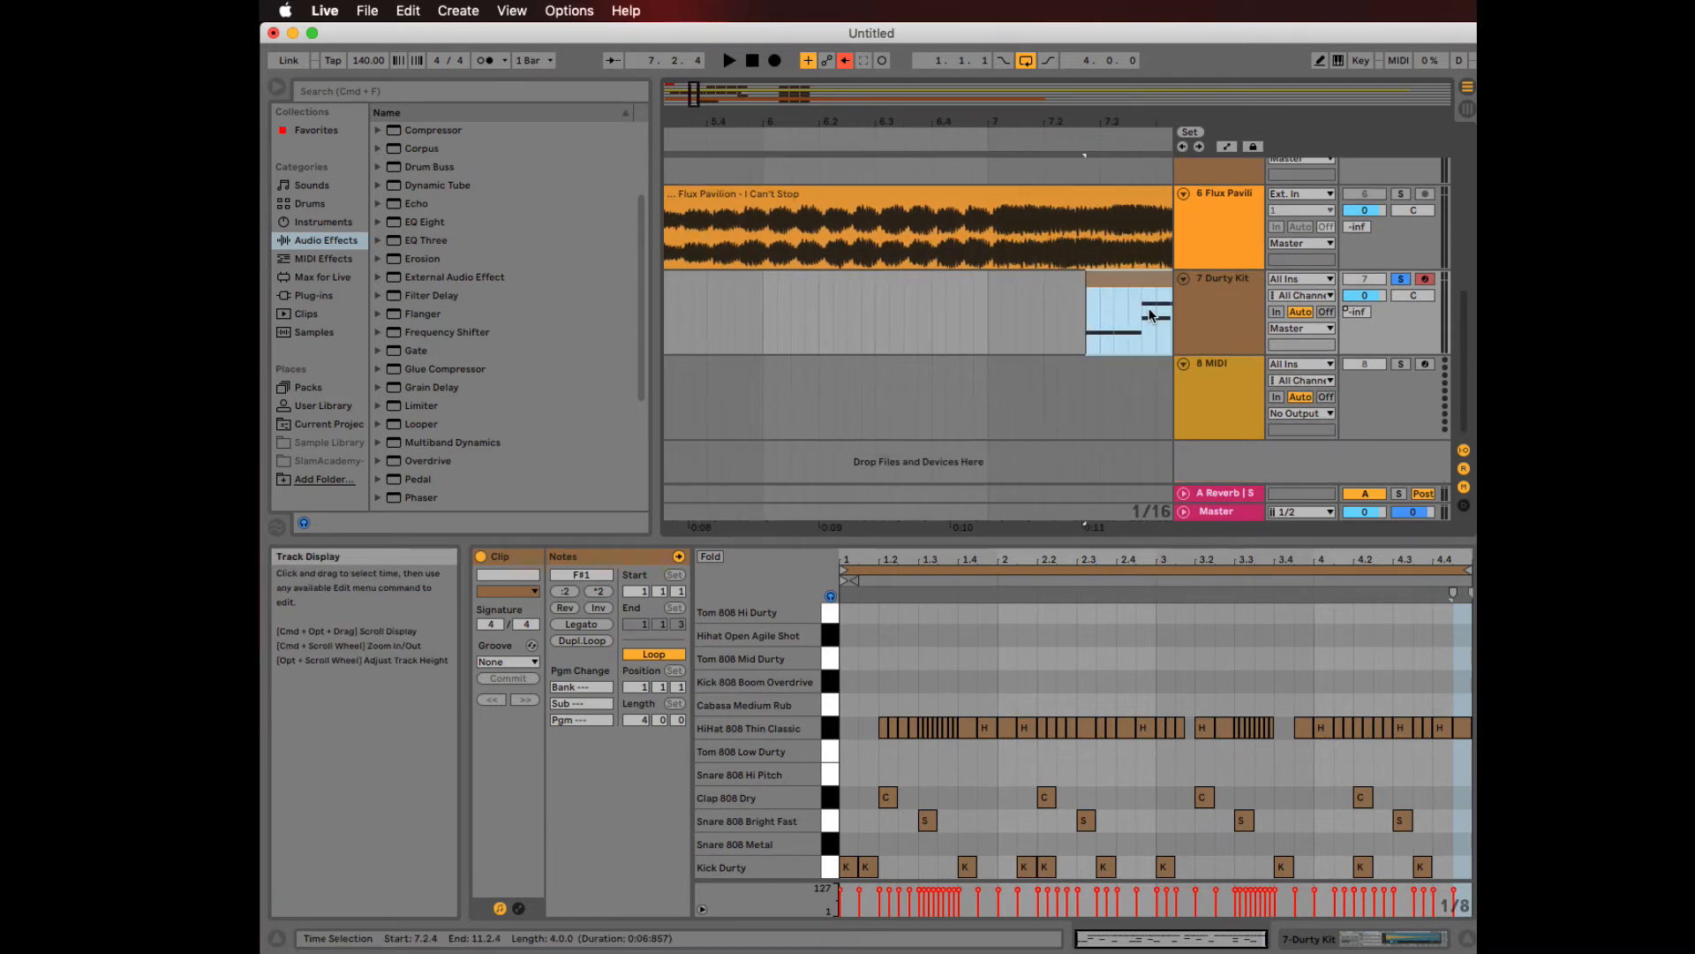
{"action": "left_click_drag", "start_coordinate": [1139, 287], "coordinate": [718, 300]}
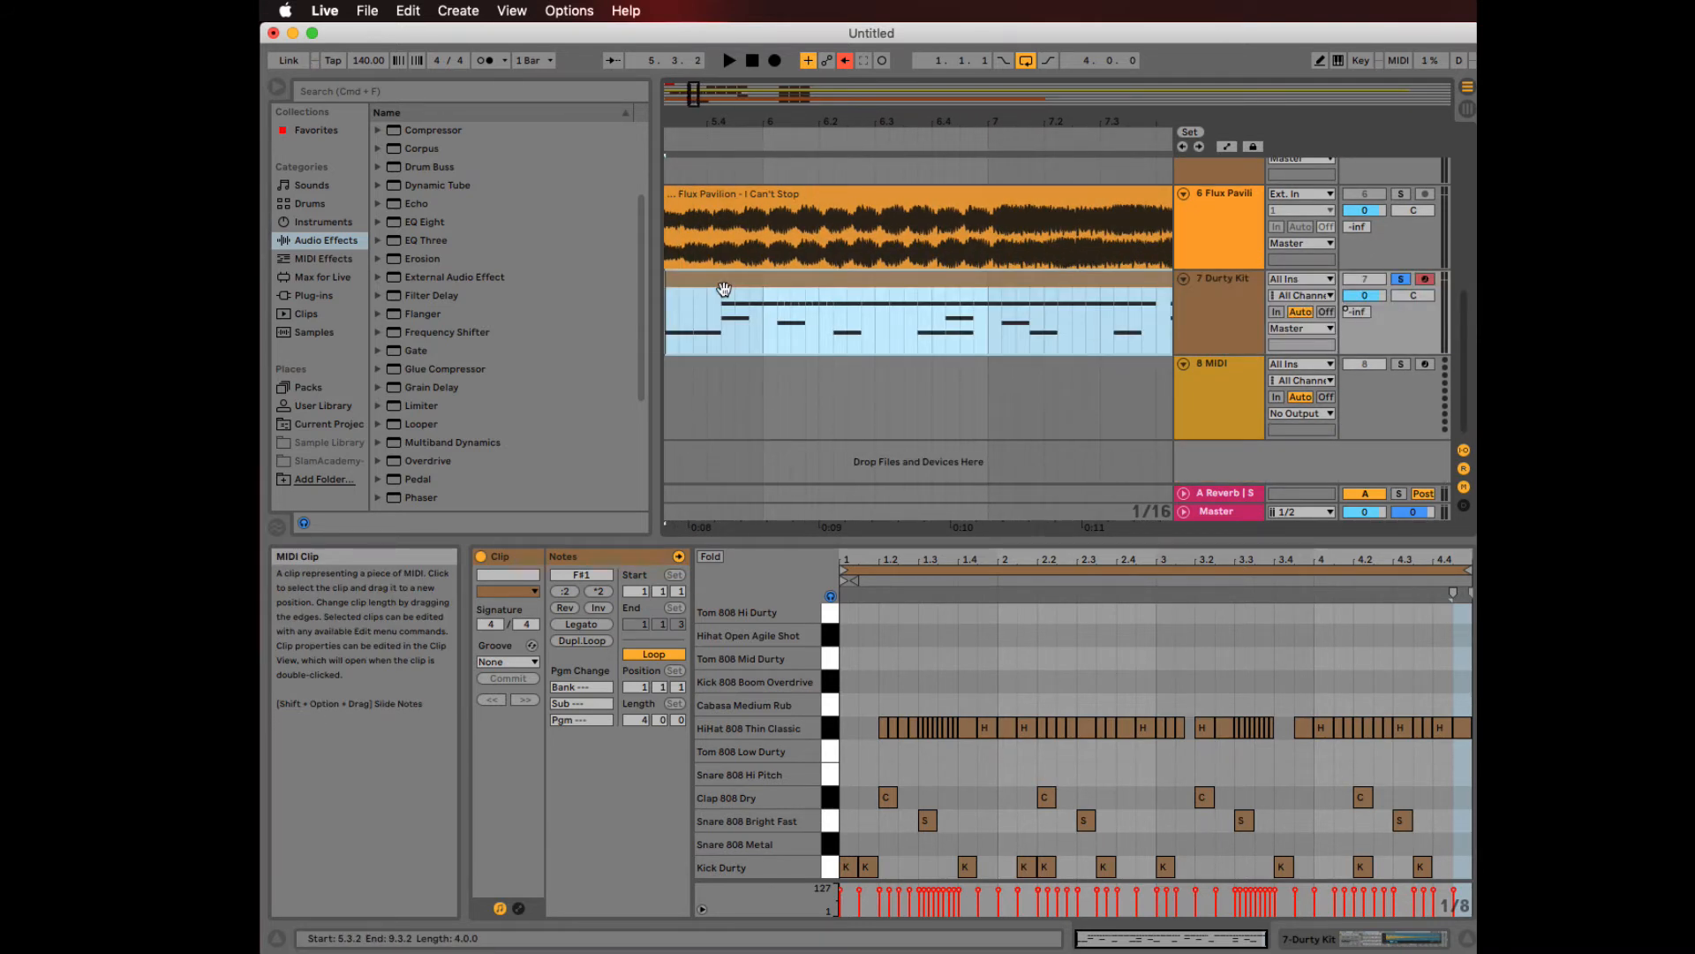
{"action": "scroll", "coordinate": [723, 289], "scroll_direction": "up", "scroll_amount": 1}
{"action": "scroll", "coordinate": [723, 289], "scroll_direction": "left", "scroll_amount": 6}
{"action": "left_click_drag", "start_coordinate": [958, 314], "coordinate": [722, 309]}
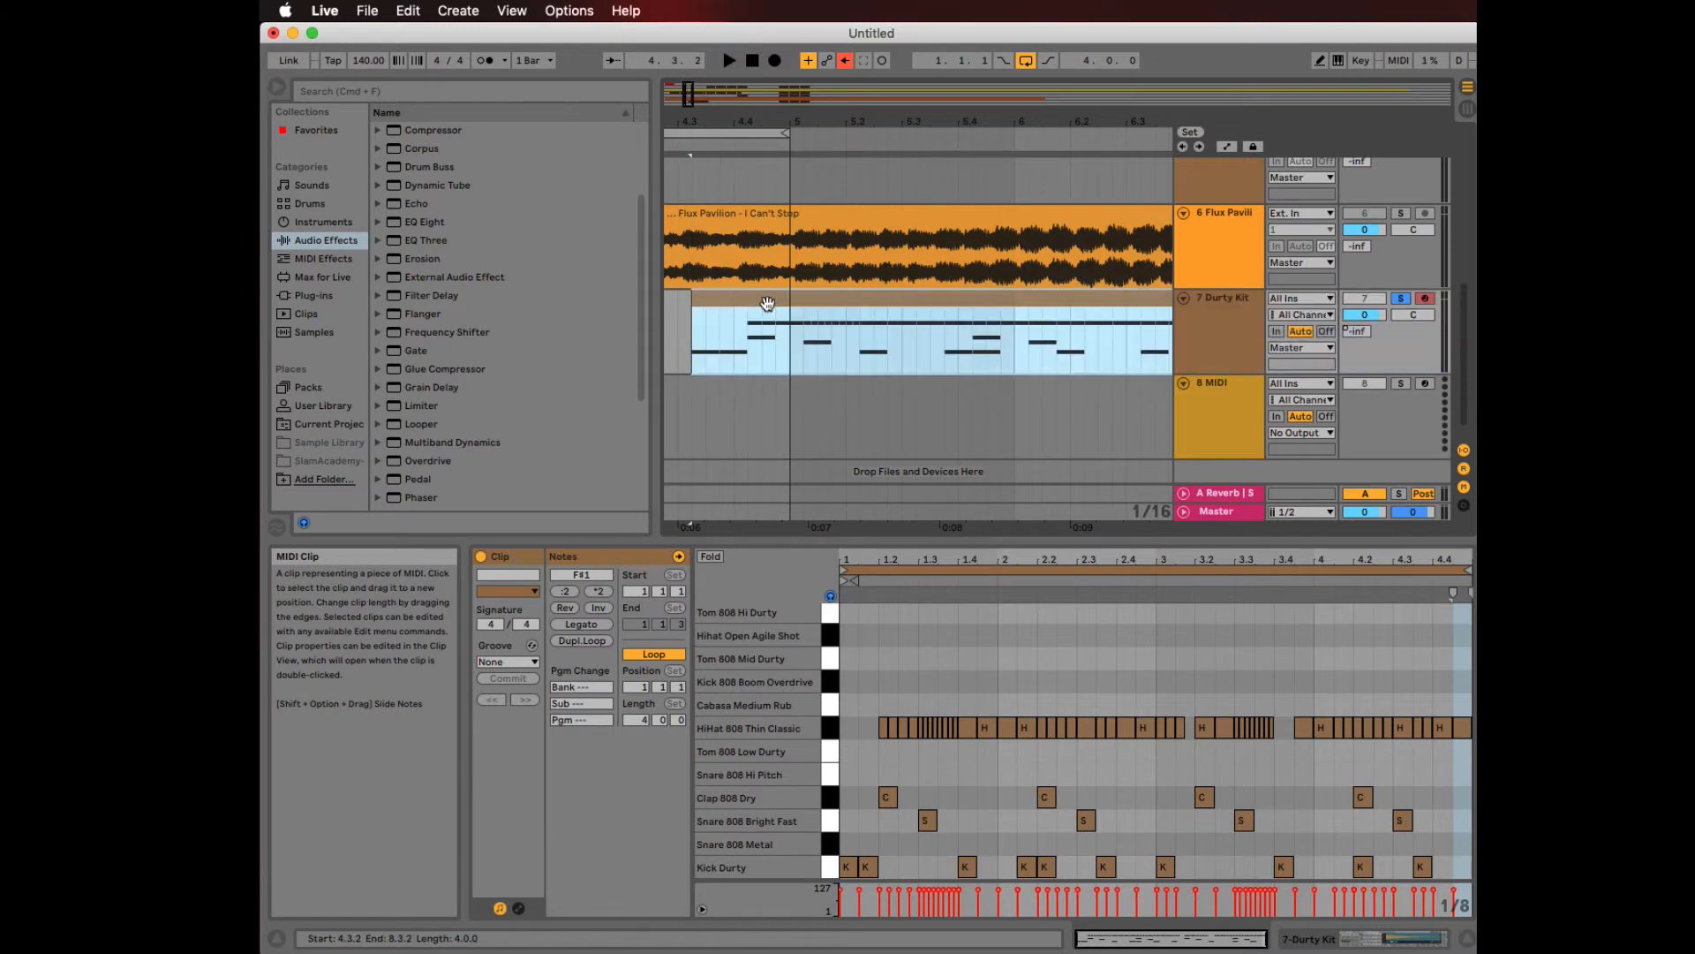
{"action": "scroll", "coordinate": [768, 304], "scroll_direction": "left", "scroll_amount": 6}
{"action": "left_click_drag", "start_coordinate": [950, 304], "coordinate": [722, 301]}
{"action": "scroll", "coordinate": [795, 309], "scroll_direction": "left", "scroll_amount": 6}
{"action": "scroll", "coordinate": [895, 322], "scroll_direction": "up", "scroll_amount": 1}
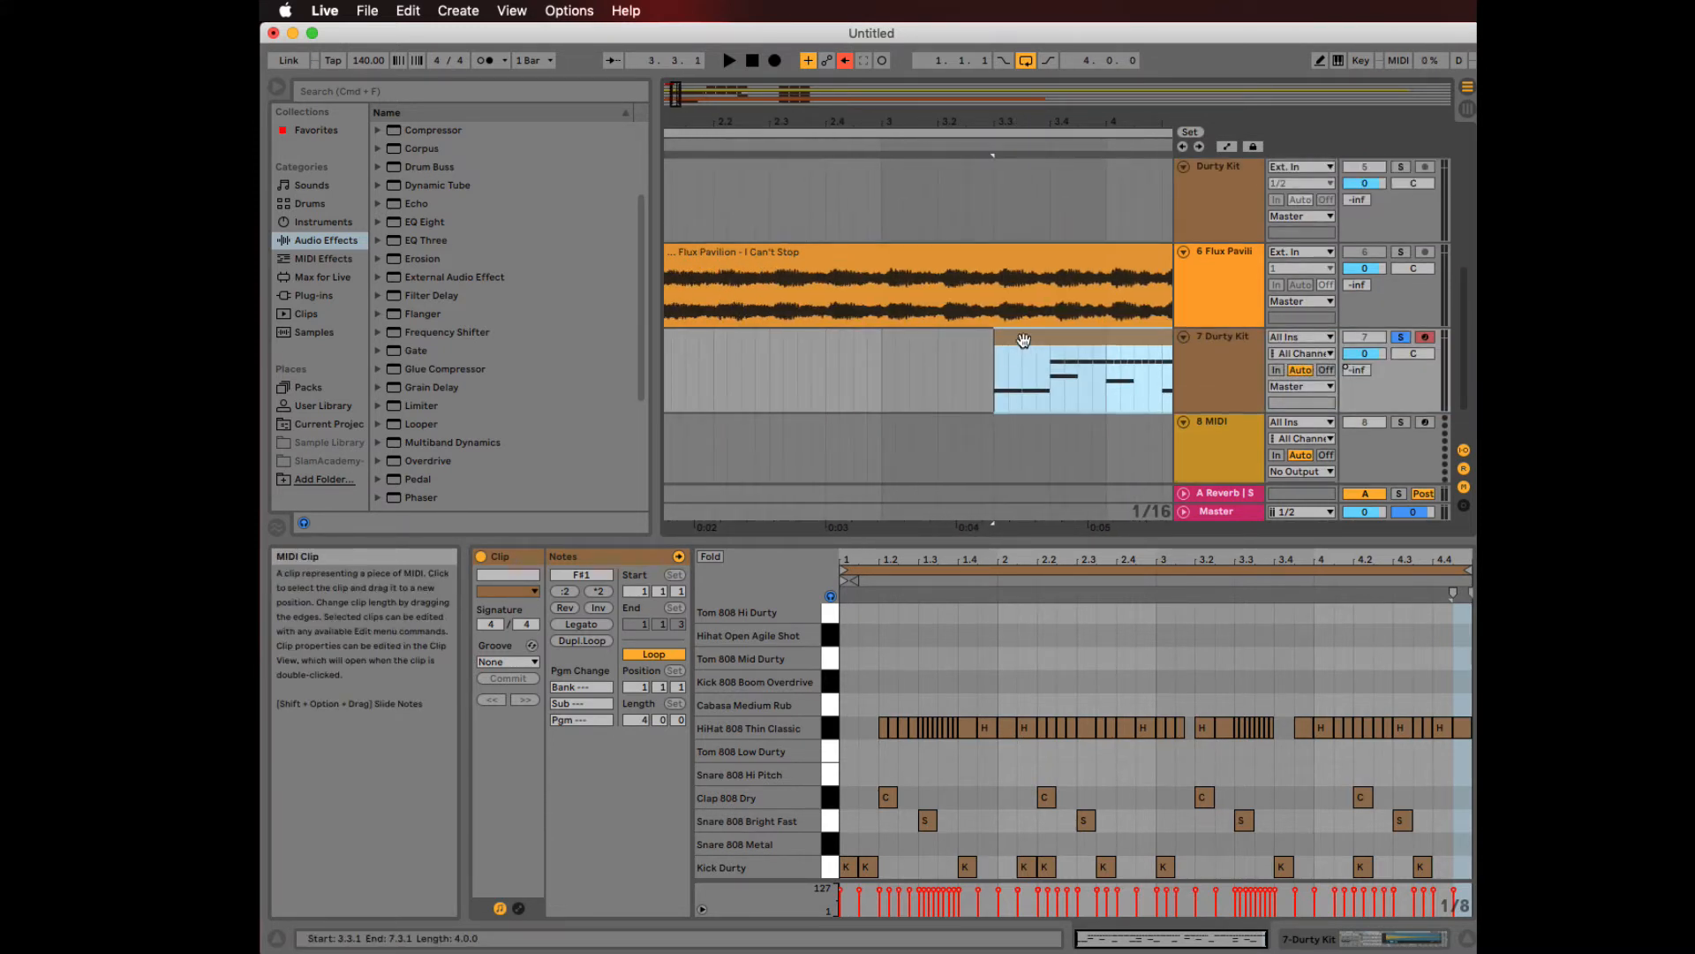
{"action": "left_click_drag", "start_coordinate": [1024, 341], "coordinate": [712, 333]}
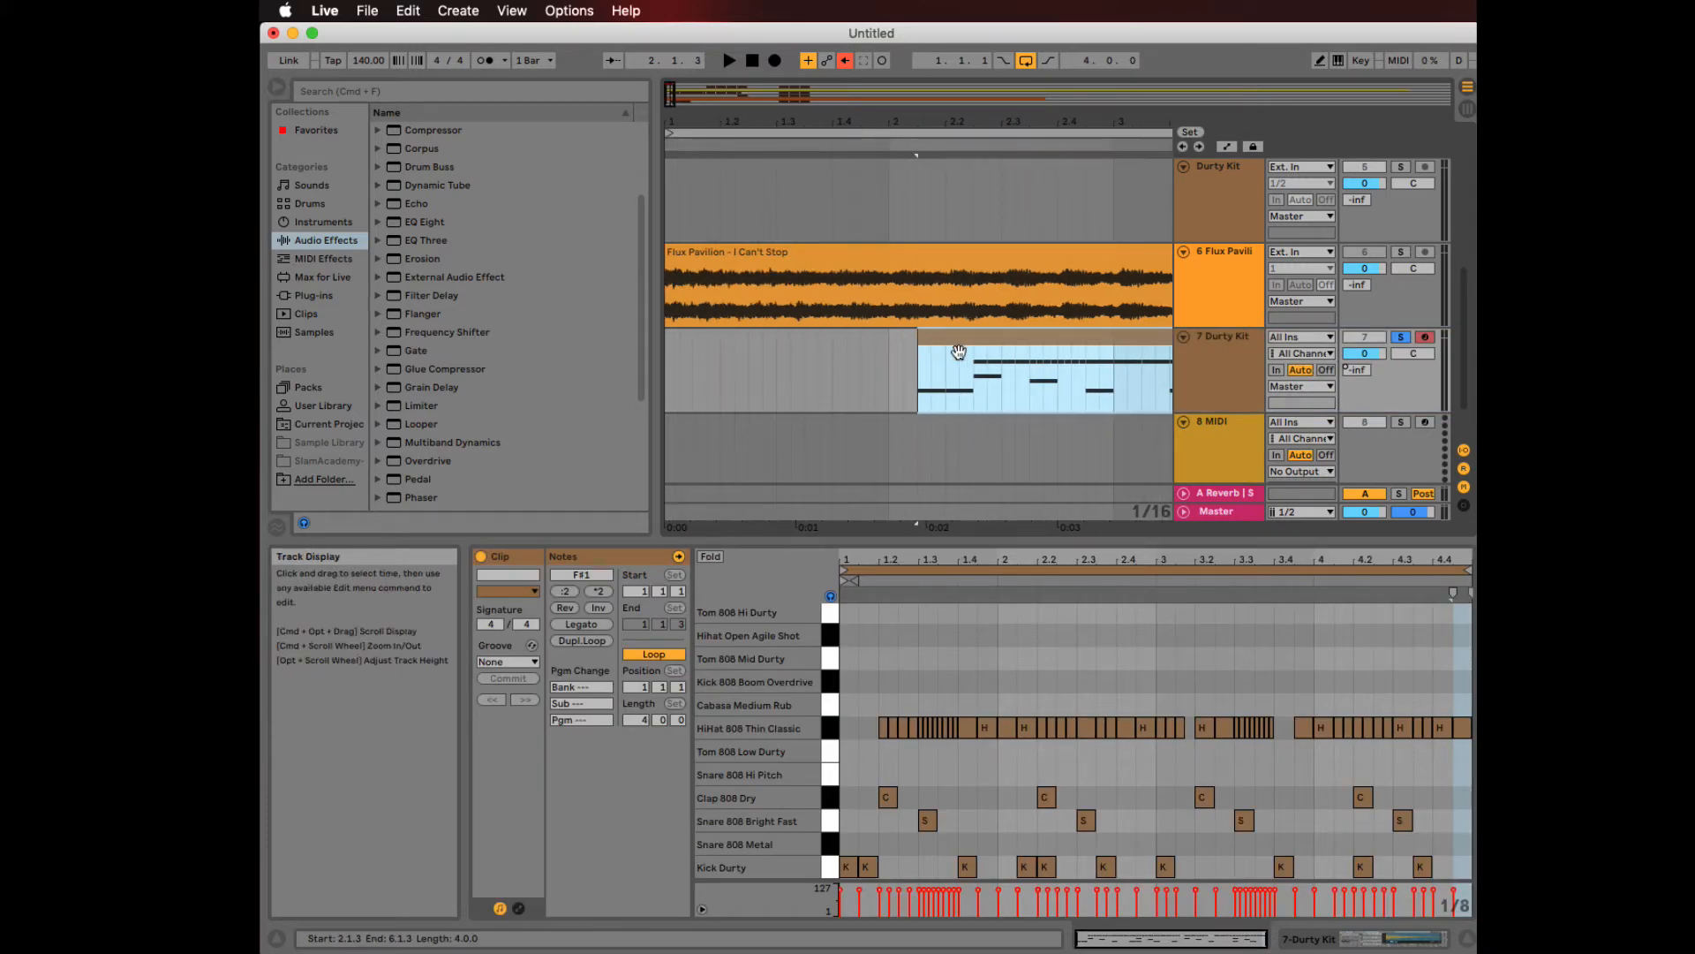
{"action": "left_click_drag", "start_coordinate": [965, 340], "coordinate": [703, 337]}
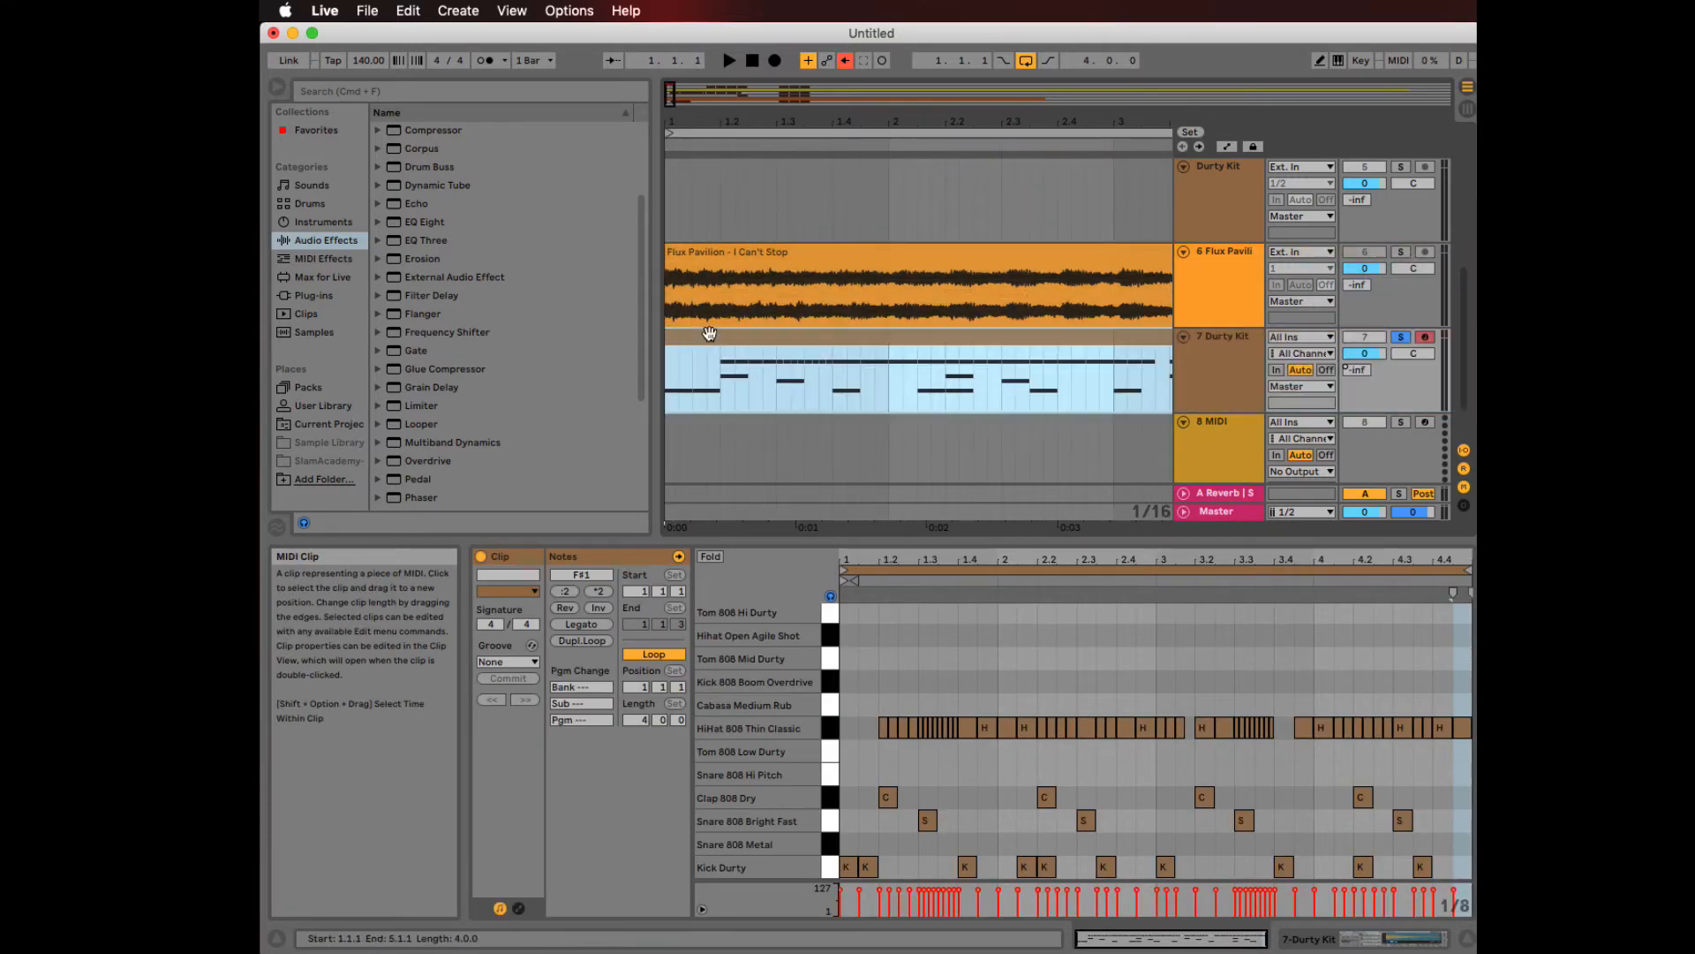
- Examine the bar 1 hi-hat rolls up close, auditioning the HiHat 808 Thin Classic notes at 1.2, 1.3 and 1.4
{"action": "left_click_drag", "start_coordinate": [955, 556], "coordinate": [956, 644]}
{"action": "scroll", "coordinate": [1102, 788], "scroll_direction": "left", "scroll_amount": 6}
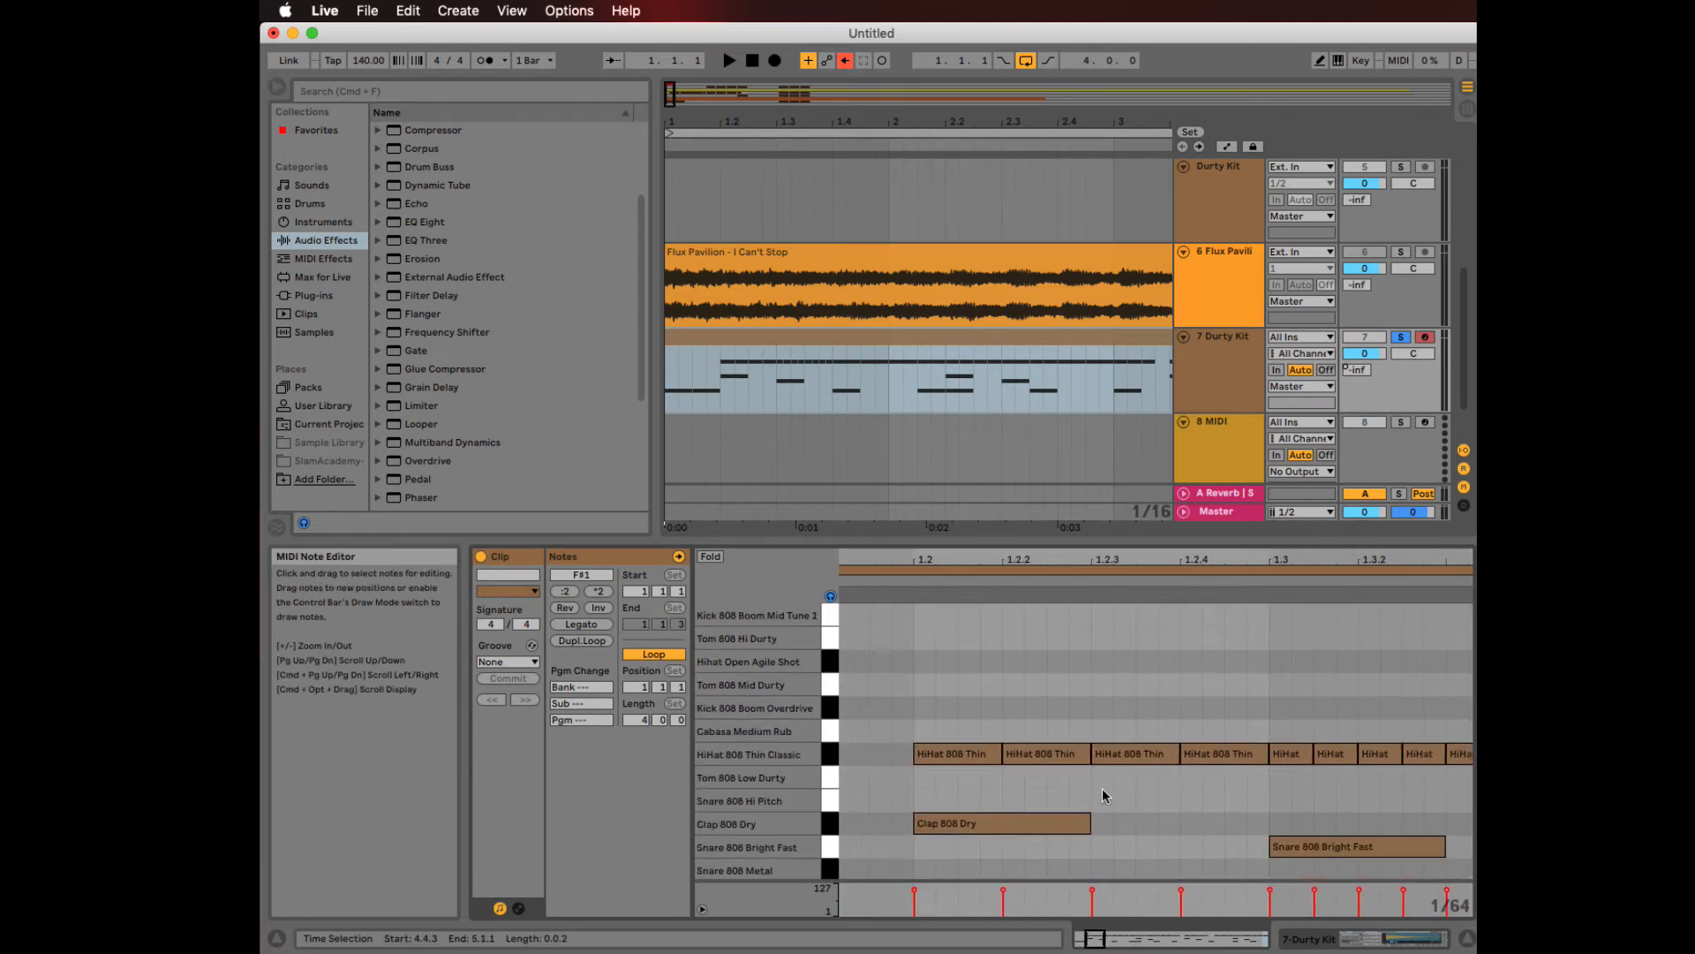
{"action": "left_click", "coordinate": [1006, 731]}
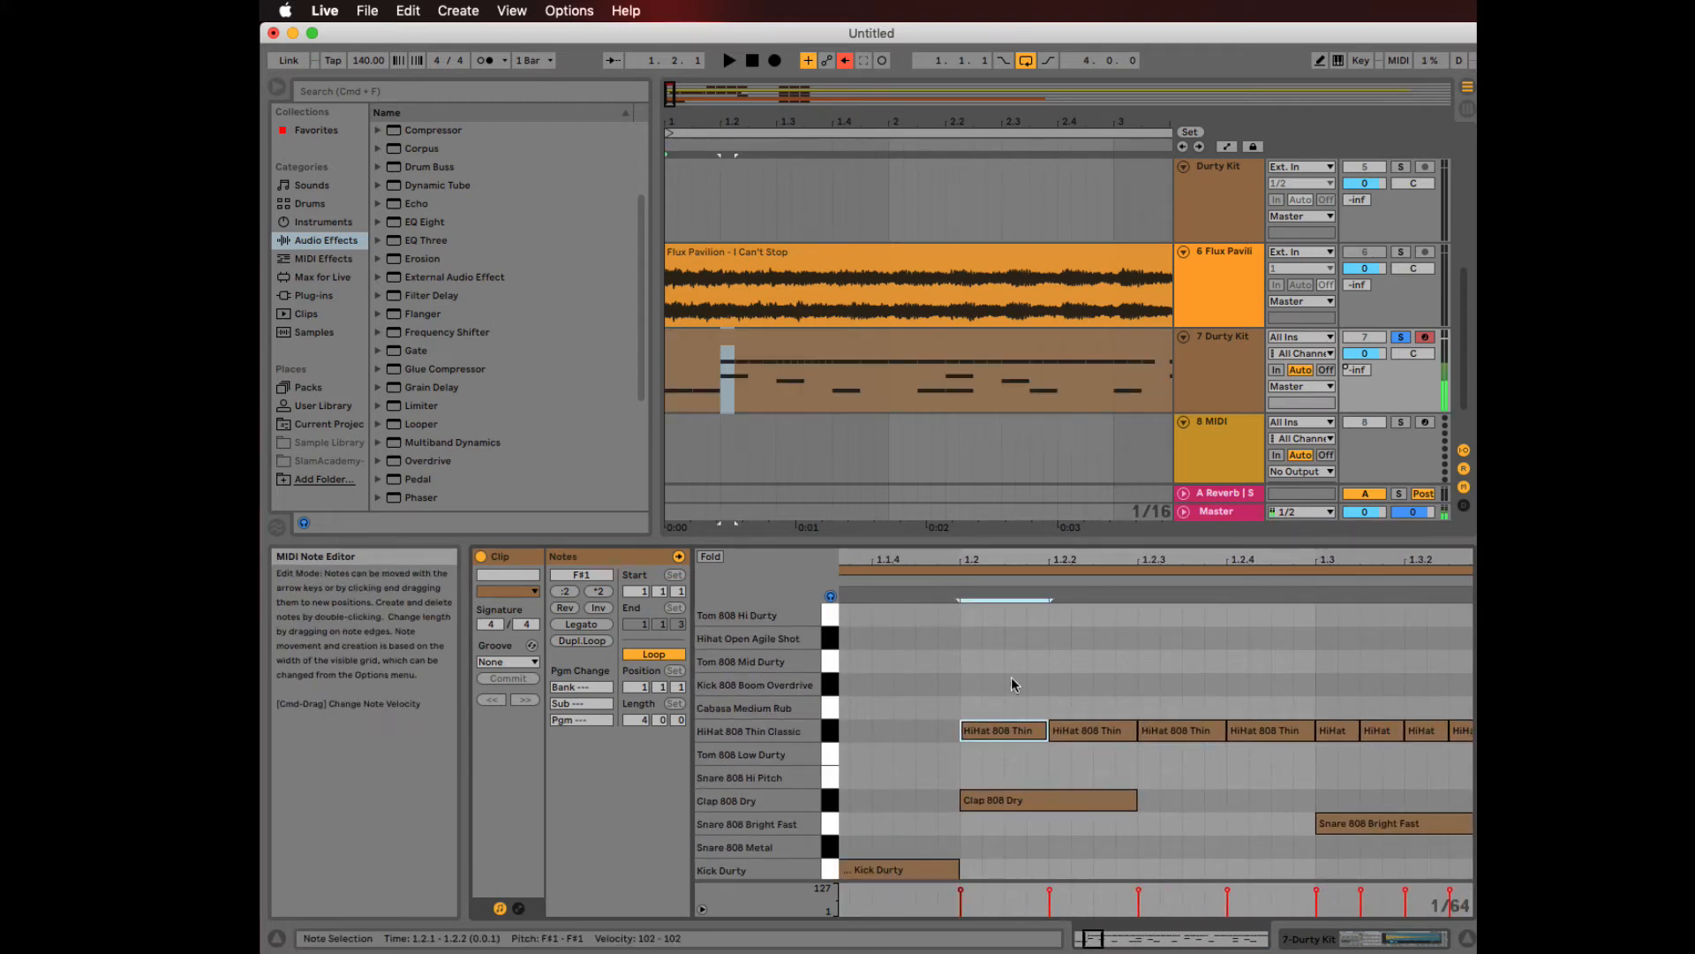
{"action": "scroll", "coordinate": [1075, 735], "scroll_direction": "right", "scroll_amount": 5}
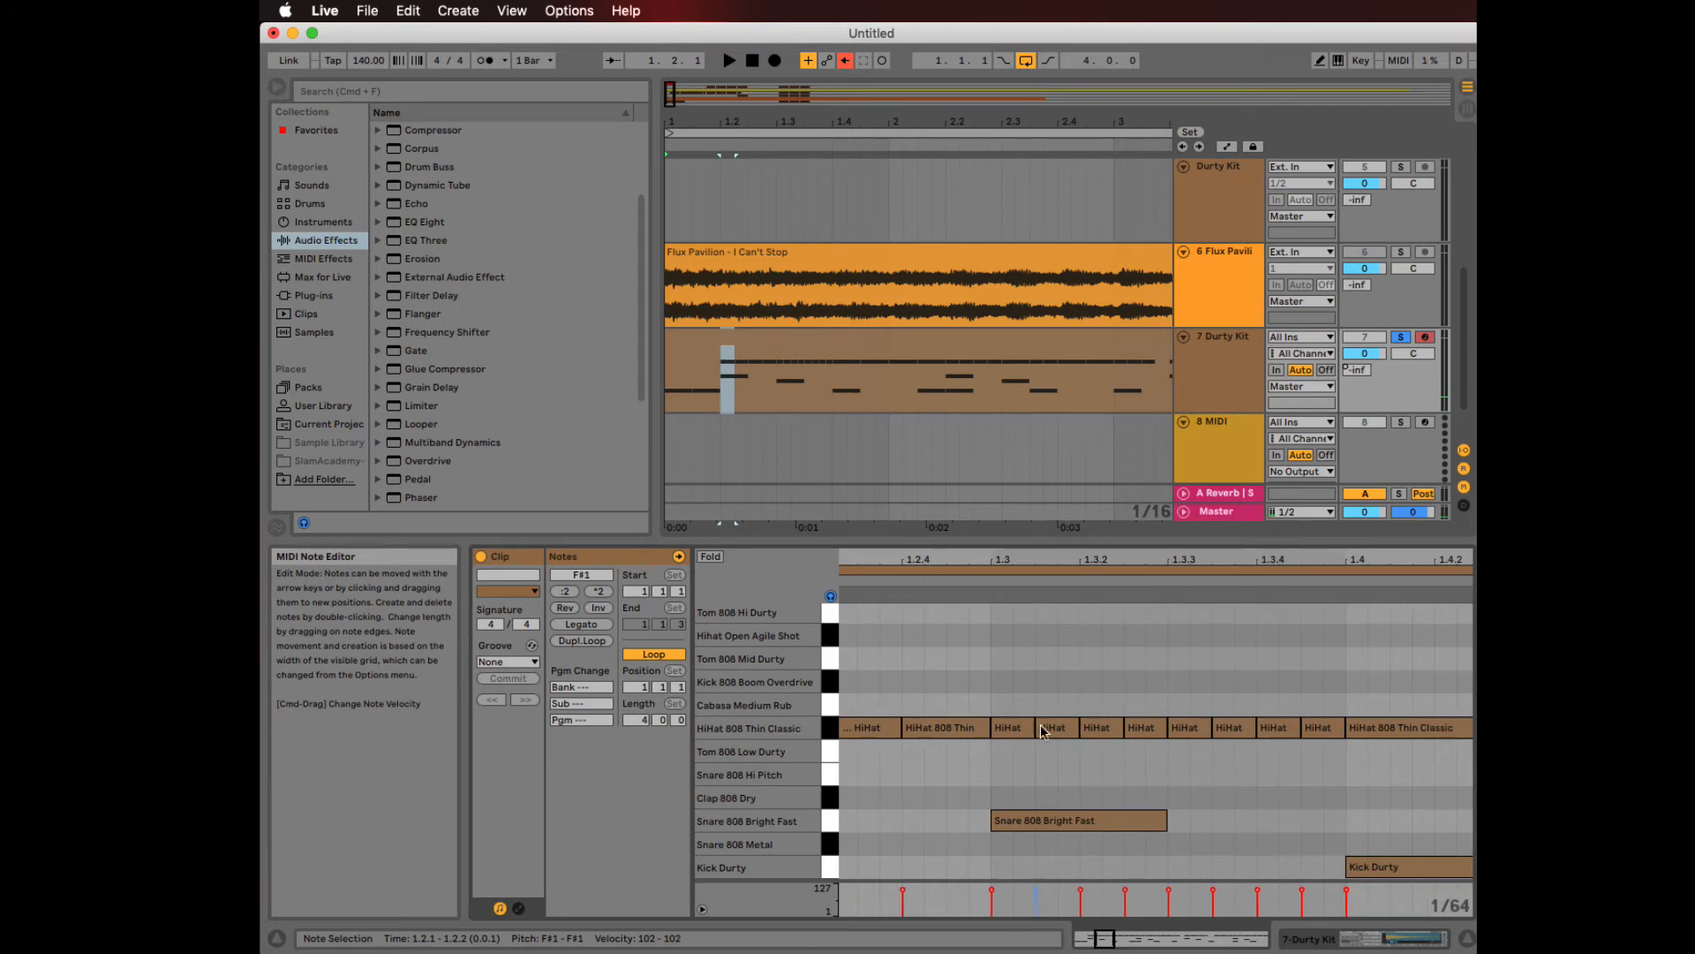
{"action": "left_click", "coordinate": [1024, 729]}
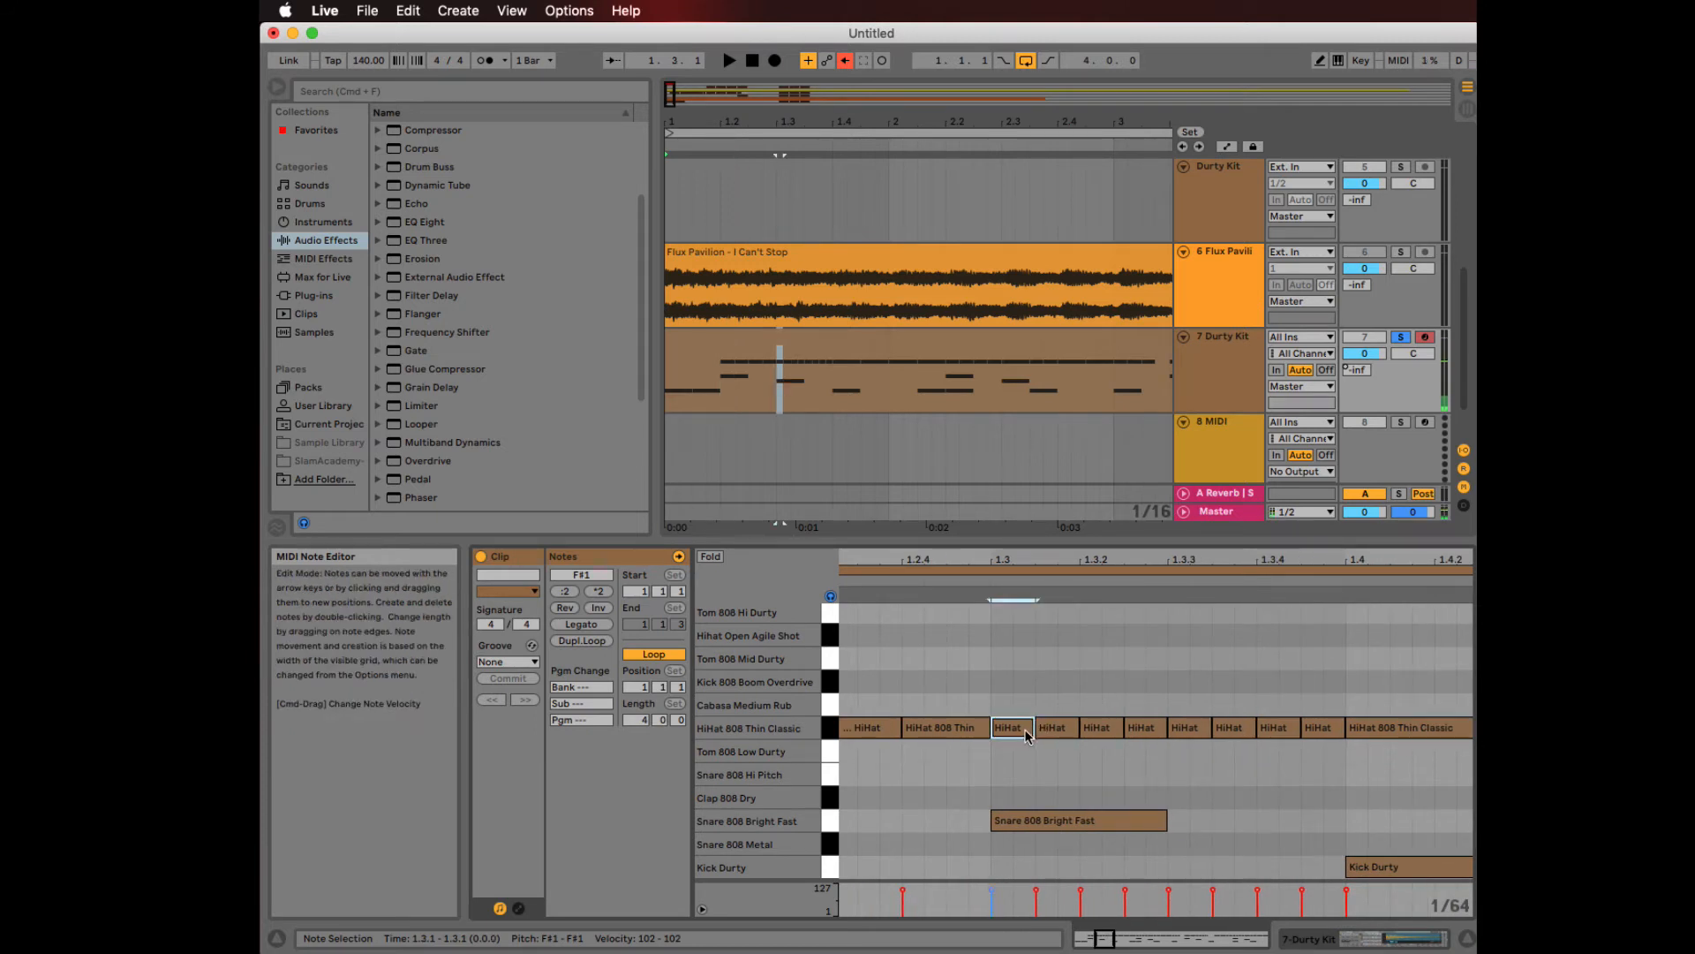
{"action": "scroll", "coordinate": [1024, 729], "scroll_direction": "right", "scroll_amount": 4}
{"action": "left_click", "coordinate": [1028, 728]}
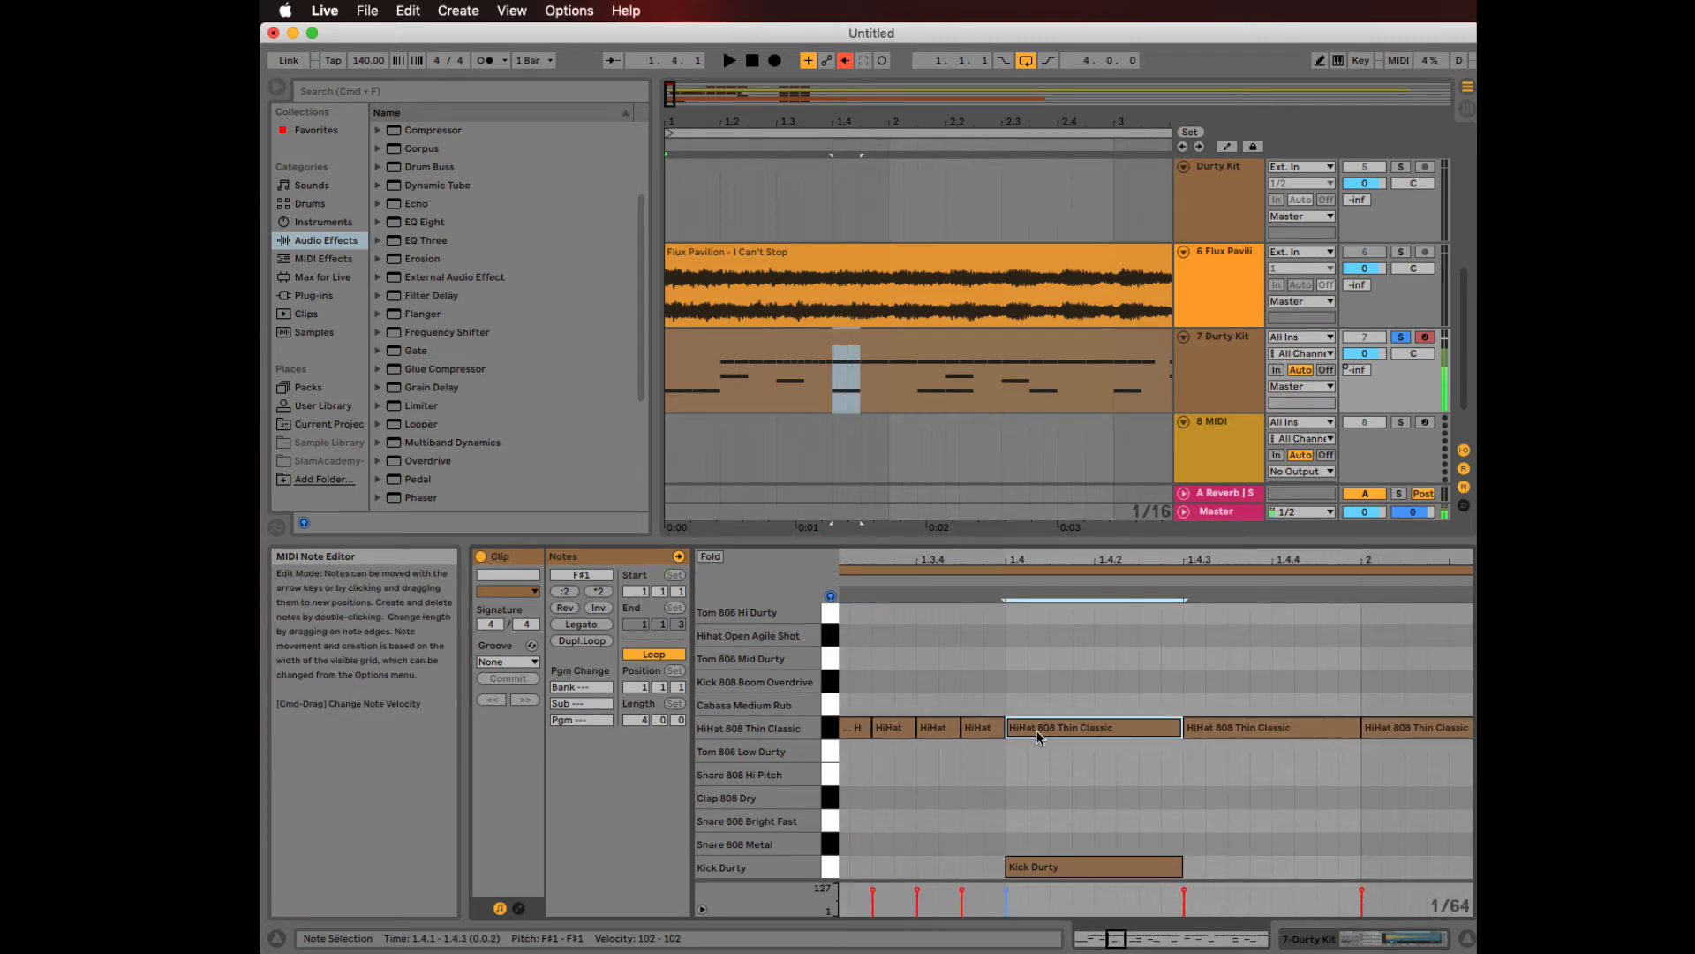
{"action": "scroll", "coordinate": [1037, 729], "scroll_direction": "right", "scroll_amount": 2}
{"action": "scroll", "coordinate": [1036, 729], "scroll_direction": "up", "scroll_amount": 1}
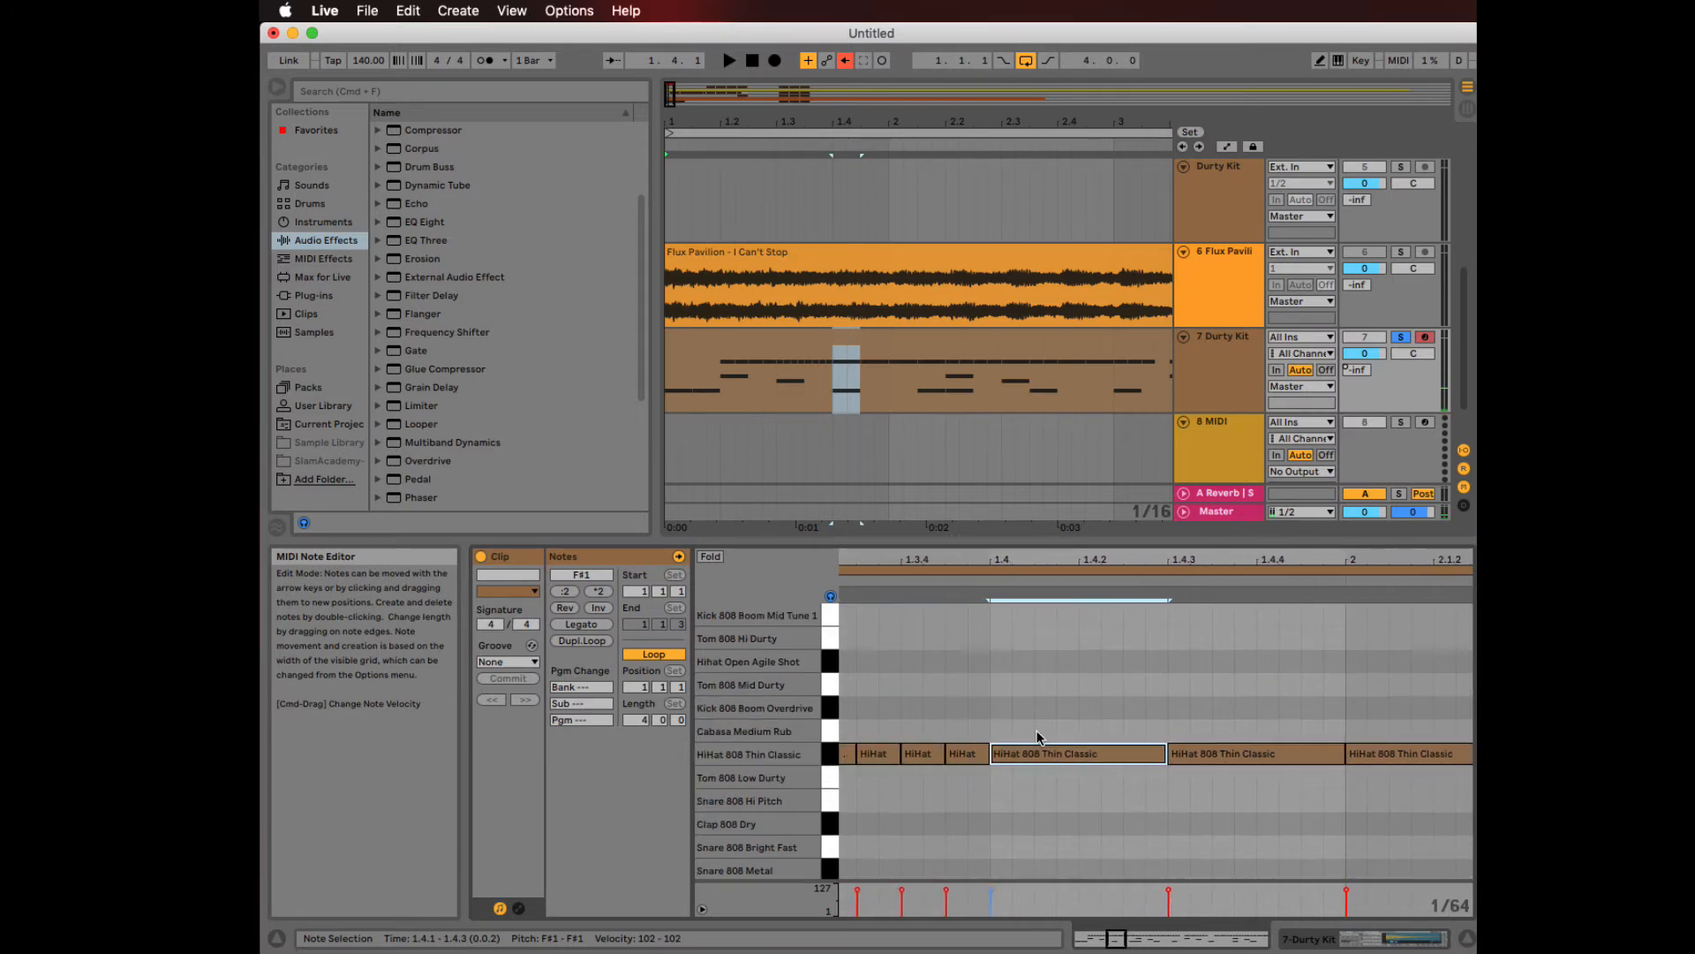
- Audition the hi-hat at 2.2 and examine the varying note lengths of the bar 2 hi-hat rolls
{"action": "scroll", "coordinate": [1099, 747], "scroll_direction": "right", "scroll_amount": 6}
{"action": "scroll", "coordinate": [1095, 750], "scroll_direction": "up", "scroll_amount": 1}
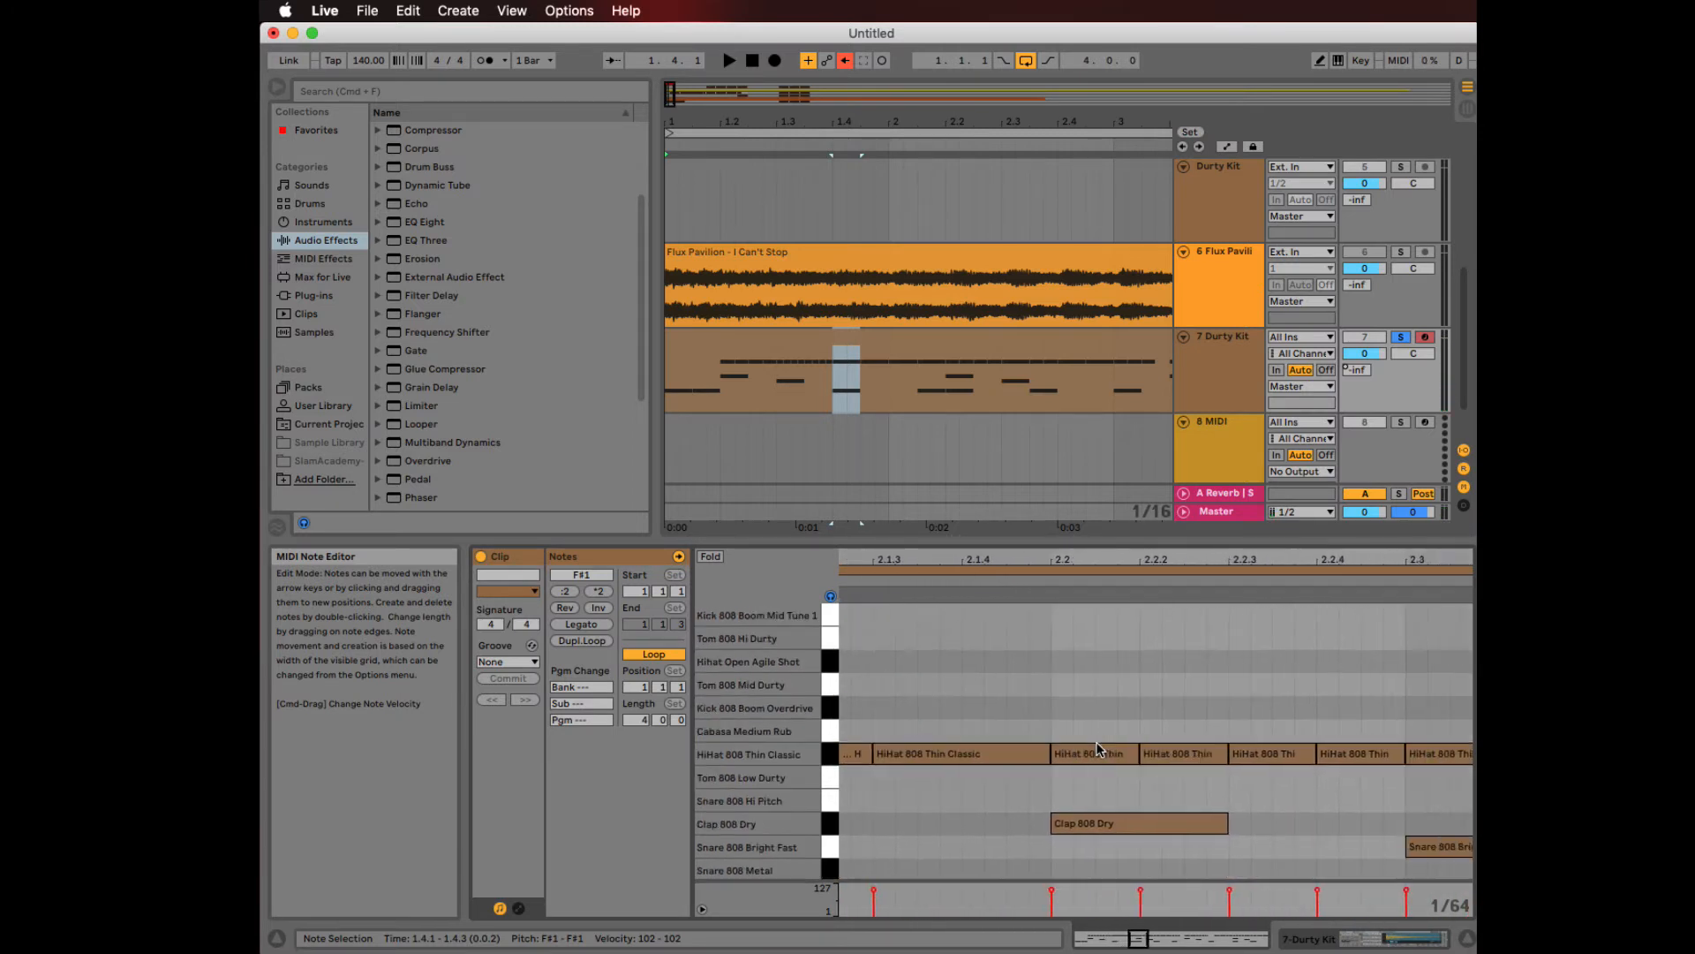
{"action": "left_click", "coordinate": [1064, 778]}
{"action": "scroll", "coordinate": [1063, 775], "scroll_direction": "right", "scroll_amount": 3}
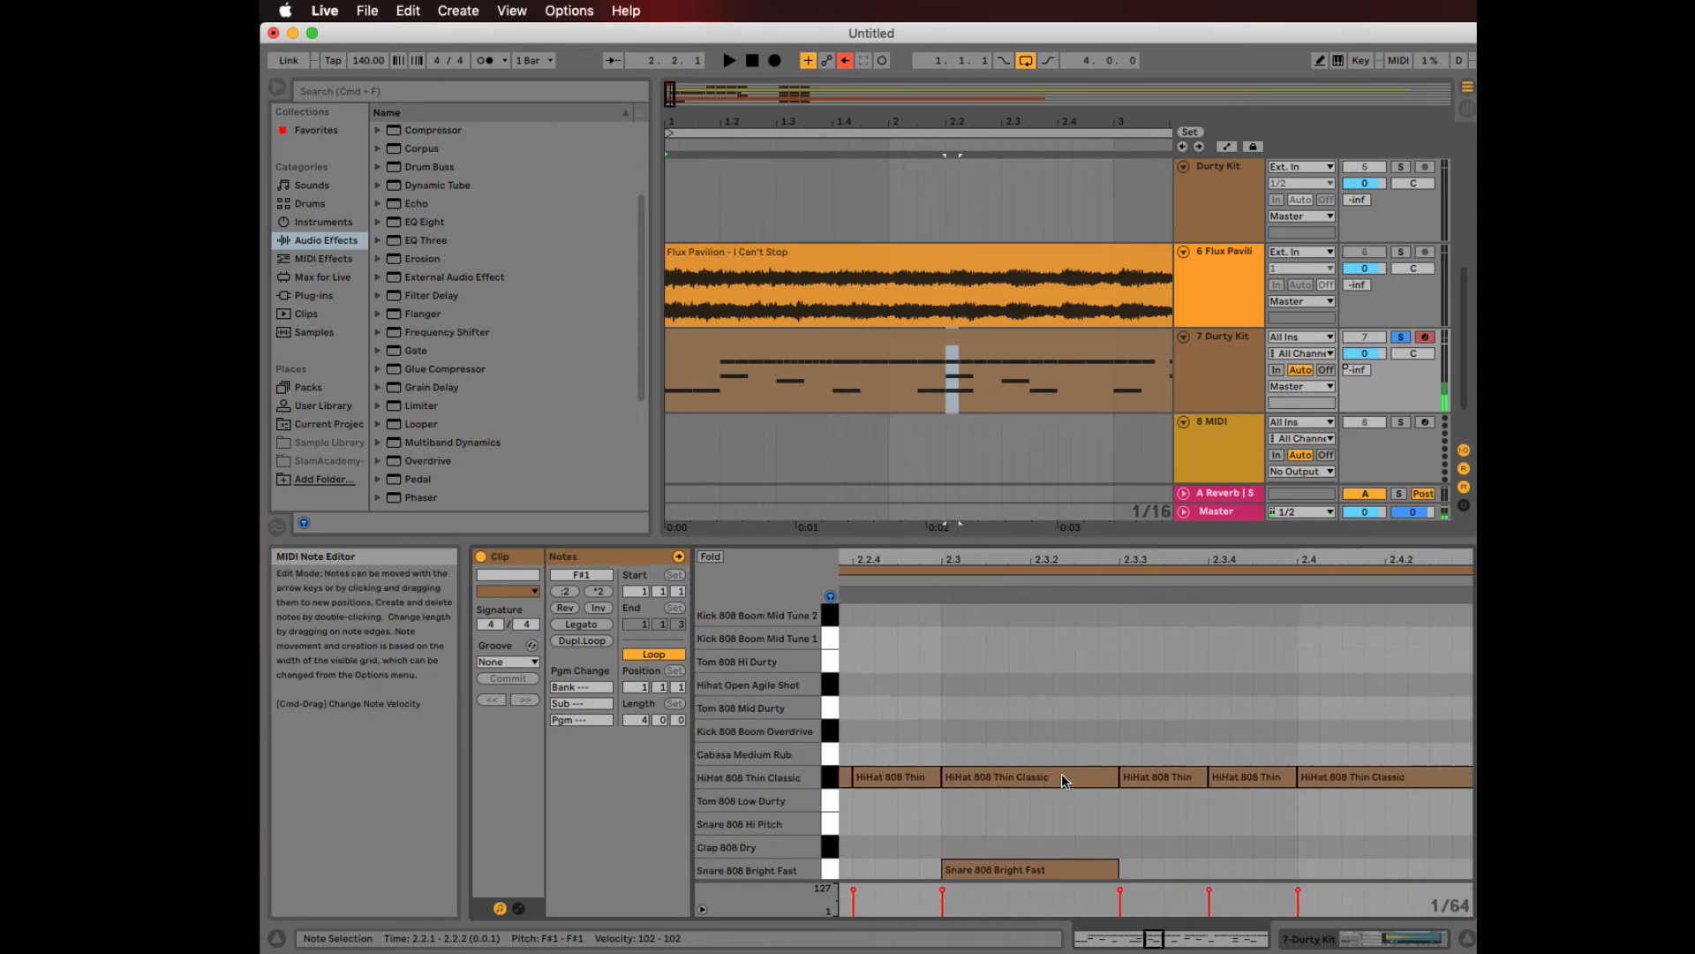
{"action": "scroll", "coordinate": [1020, 767], "scroll_direction": "up", "scroll_amount": 1}
{"action": "scroll", "coordinate": [1021, 767], "scroll_direction": "up", "scroll_amount": 1}
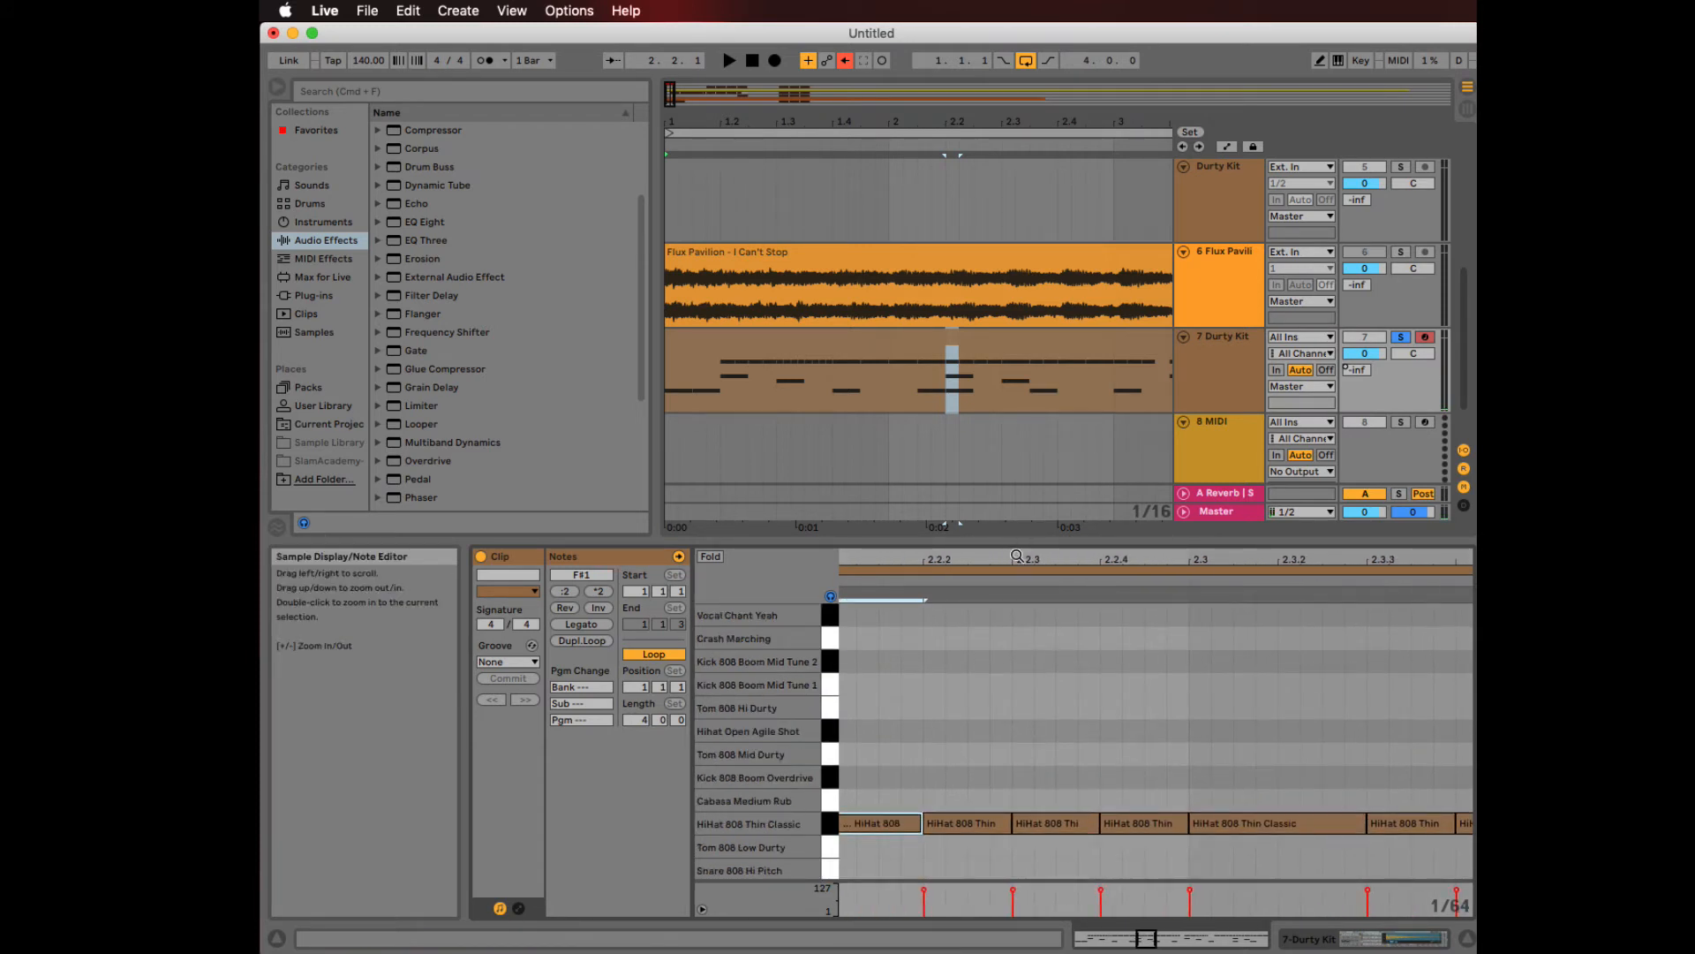
- Show the whole four-bar clip in the note editor and play back the pattern from 2.2.3
{"action": "mouse_move", "coordinate": [1016, 559]}
{"action": "left_mouse_down"}
{"action": "mouse_move", "coordinate": [1015, 592]}
{"action": "mouse_move", "coordinate": [1015, 557]}
{"action": "left_mouse_up"}
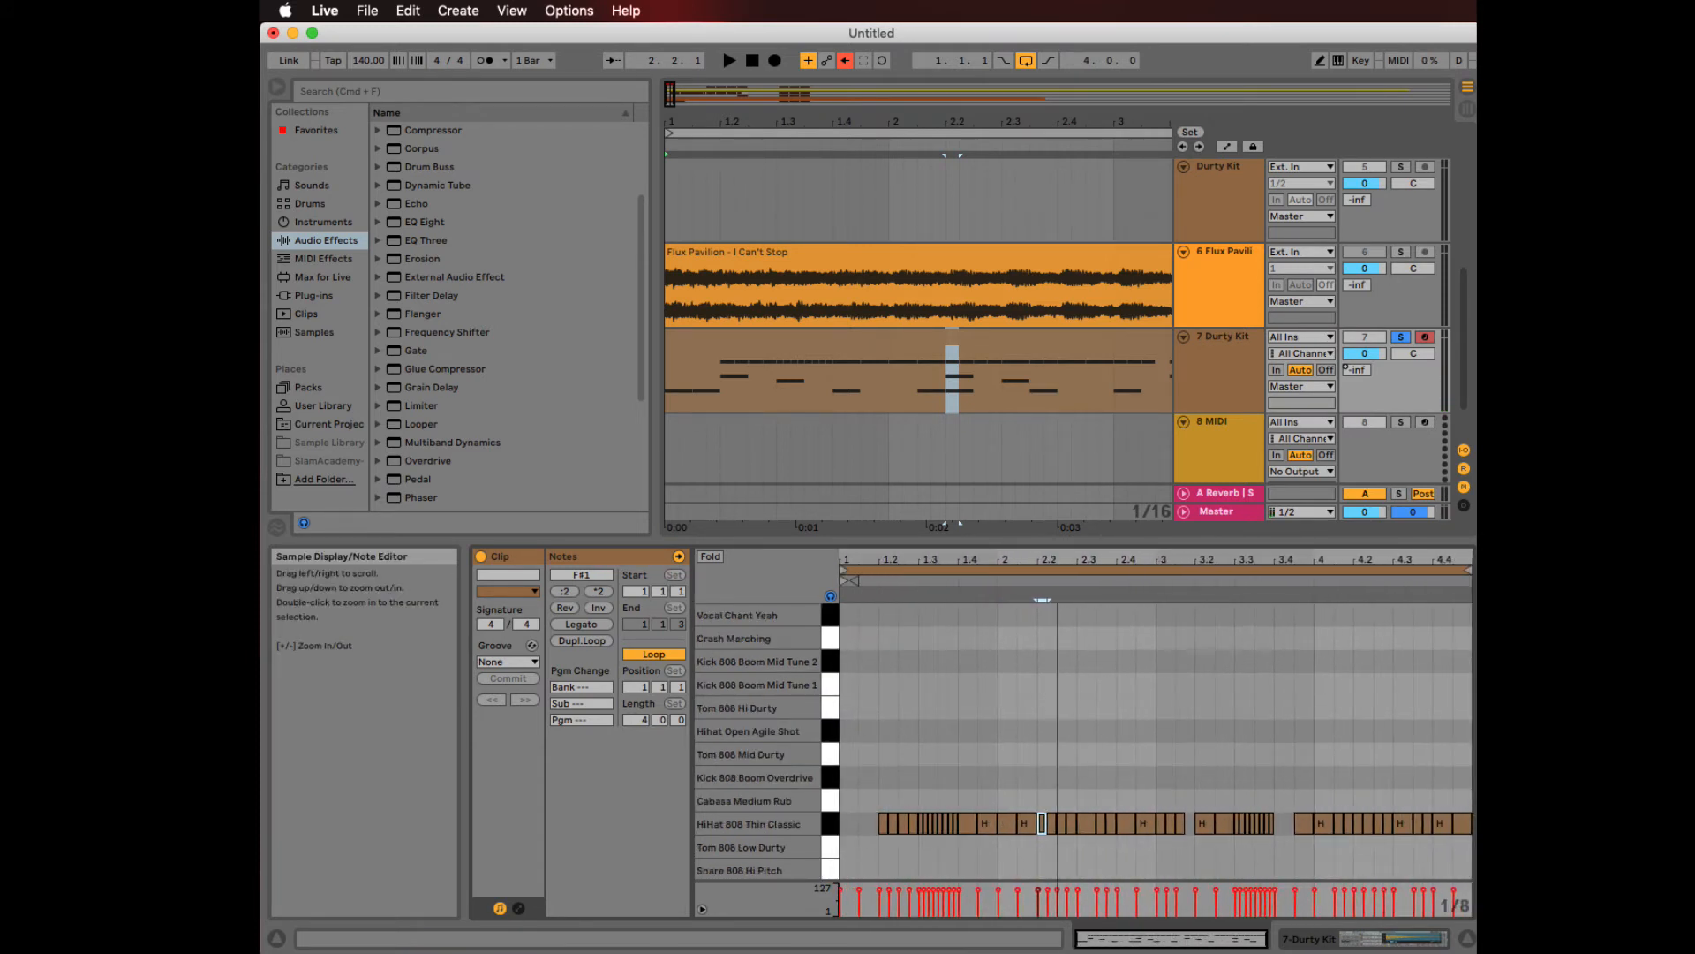
{"action": "scroll", "coordinate": [1015, 765], "scroll_direction": "down", "scroll_amount": 4}
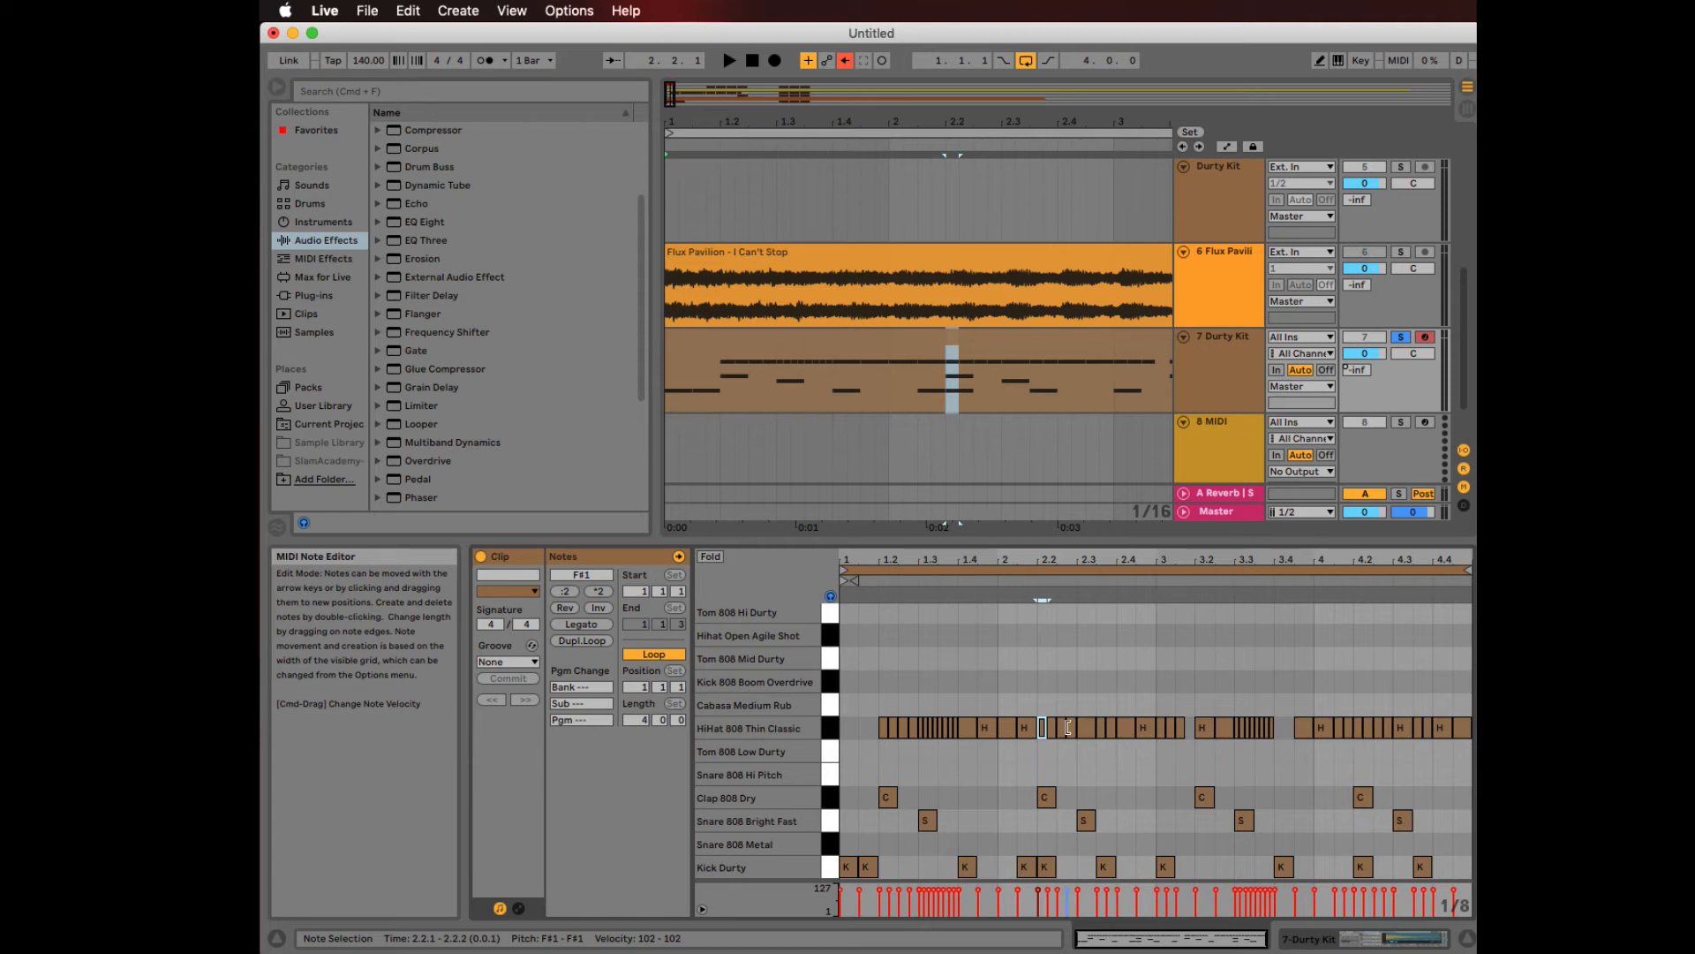
{"action": "left_click", "coordinate": [1048, 659]}
{"action": "key", "text": "space"}
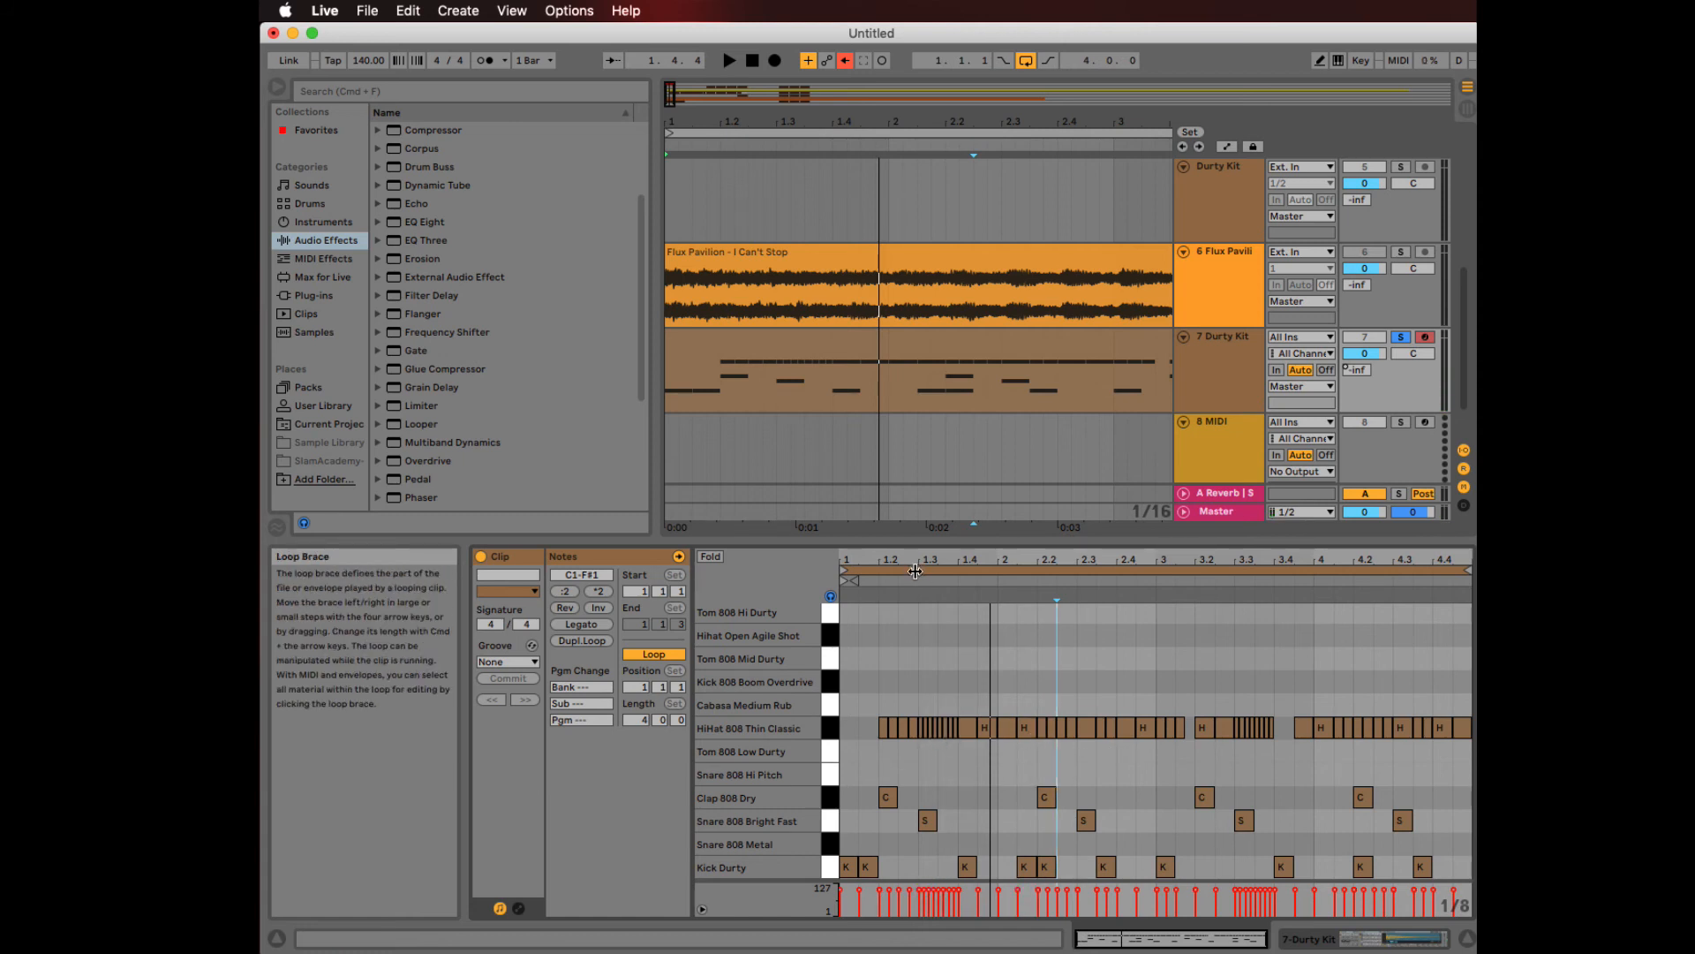
{"action": "mouse_move", "coordinate": [935, 560]}
{"action": "left_mouse_down"}
{"action": "mouse_move", "coordinate": [936, 633]}
{"action": "mouse_move", "coordinate": [1082, 664]}
{"action": "mouse_move", "coordinate": [935, 560]}
{"action": "left_mouse_up"}
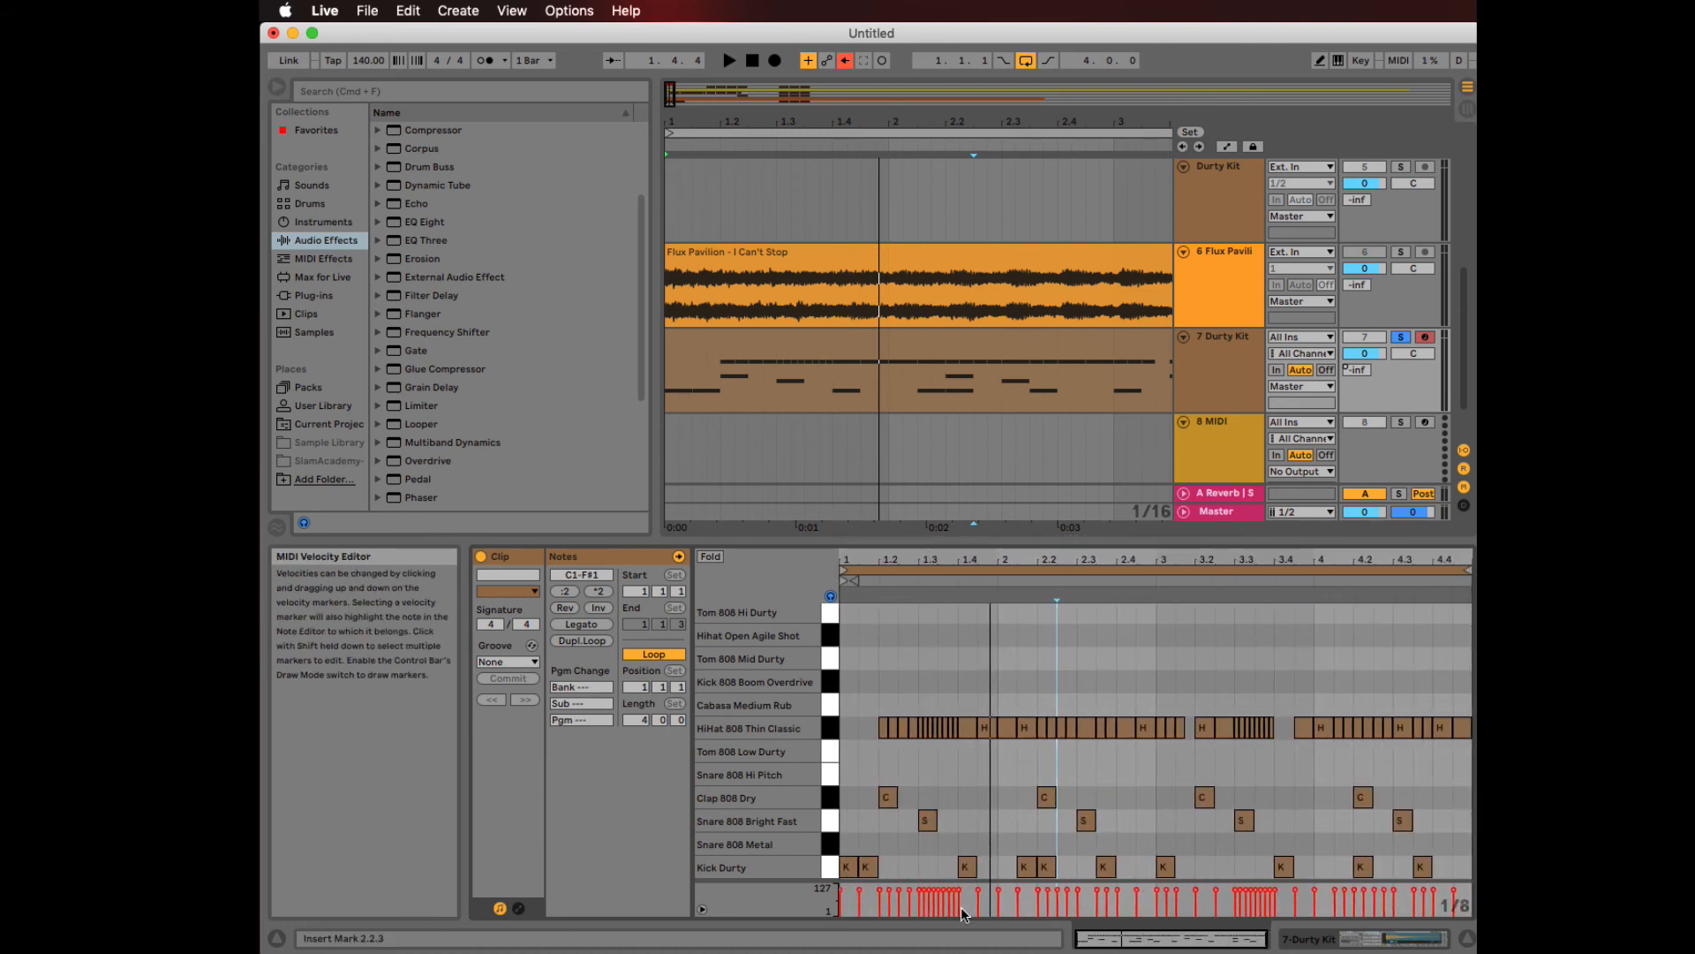